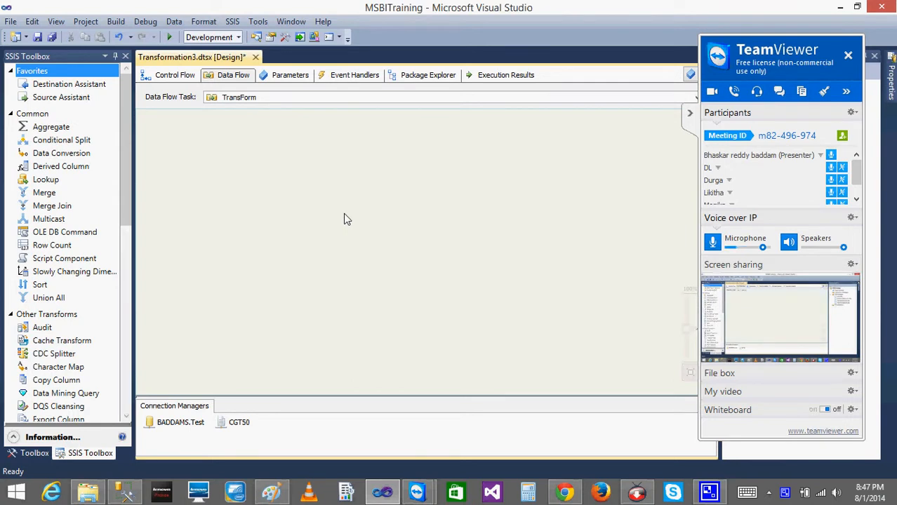
Step: Point out the Conditional Split, Multicast, Aggregate and Lookup transformations in the SSIS toolbox
left_click(68, 141)
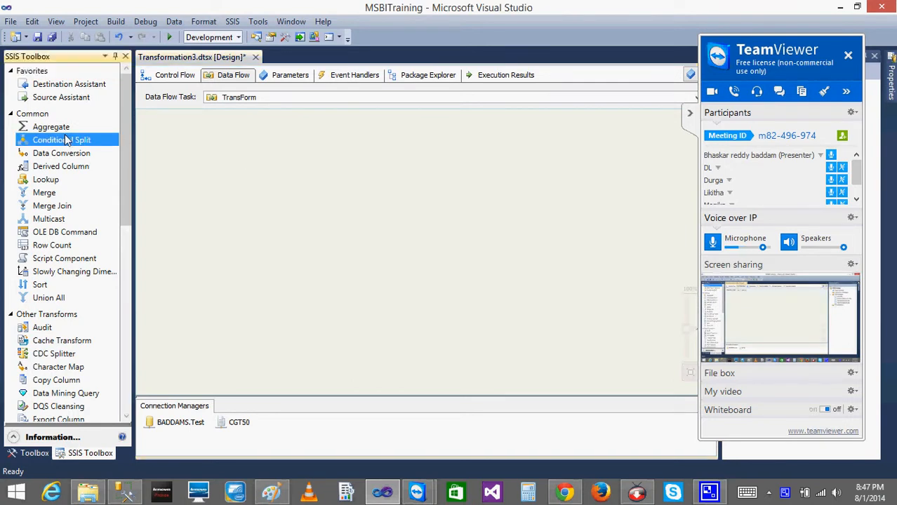
left_click(50, 223)
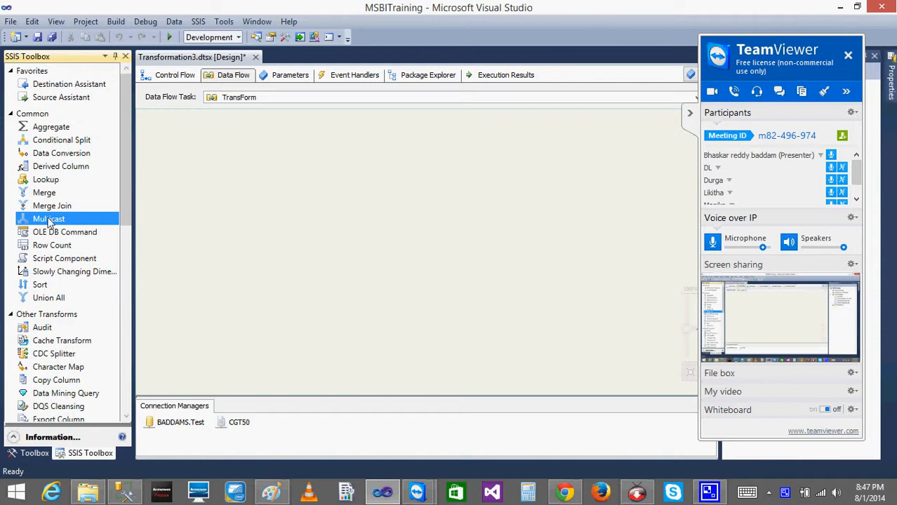
left_click(47, 129)
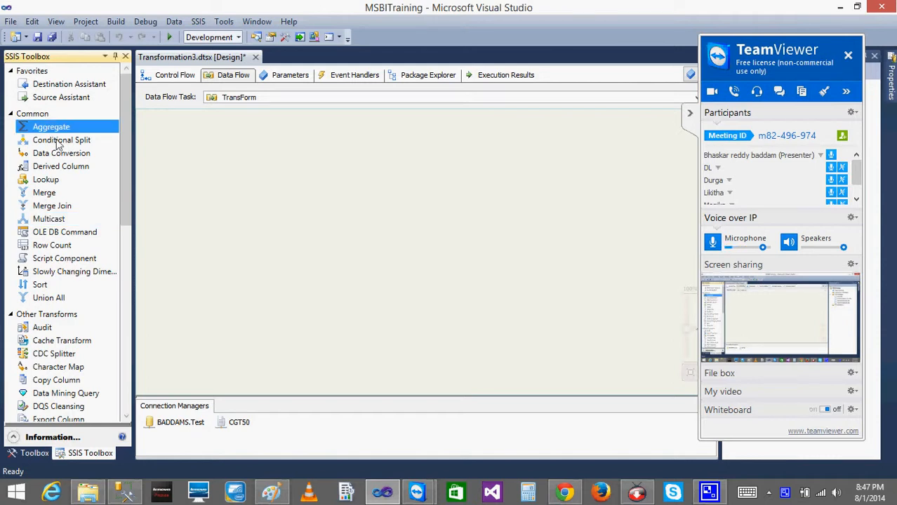
left_click(47, 183)
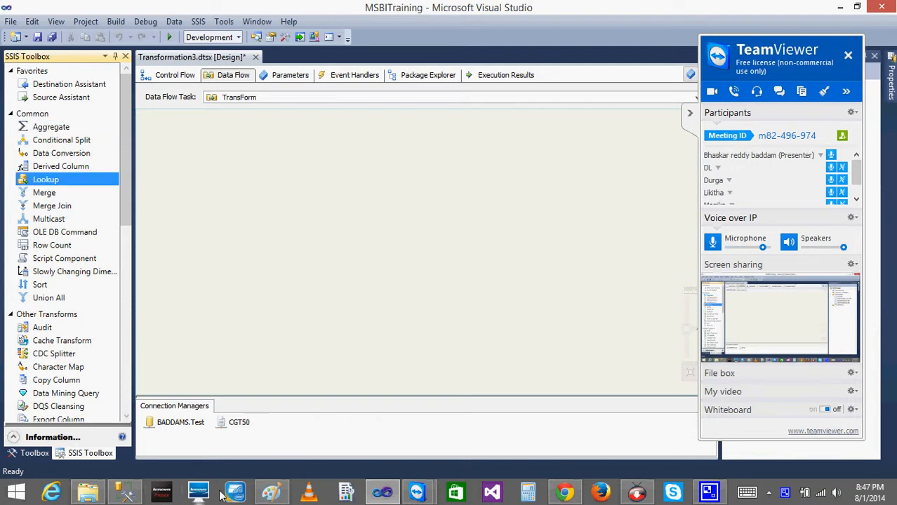
Step: Switch to Paint with the TeamViewer panel collapsed and hand-draw boxes S1 and S2, with "data" above S1 and an arrow below it
left_click(284, 498)
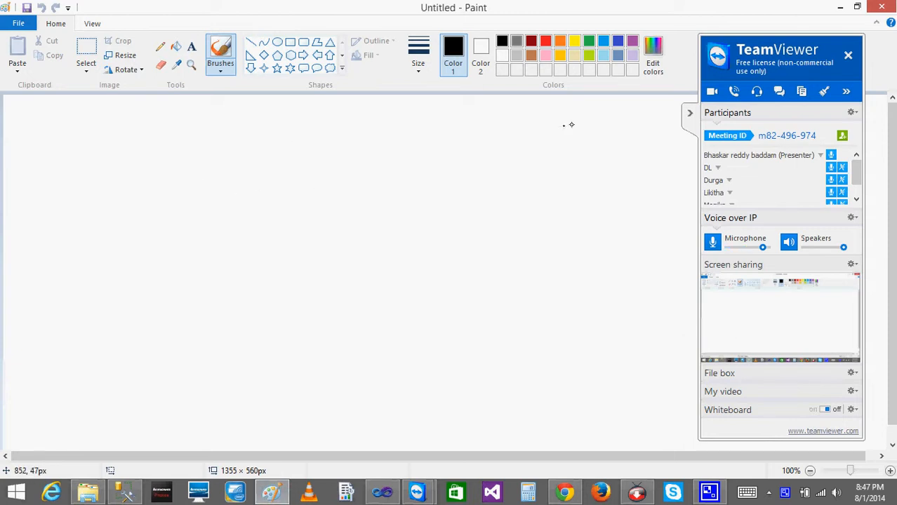
left_click(689, 113)
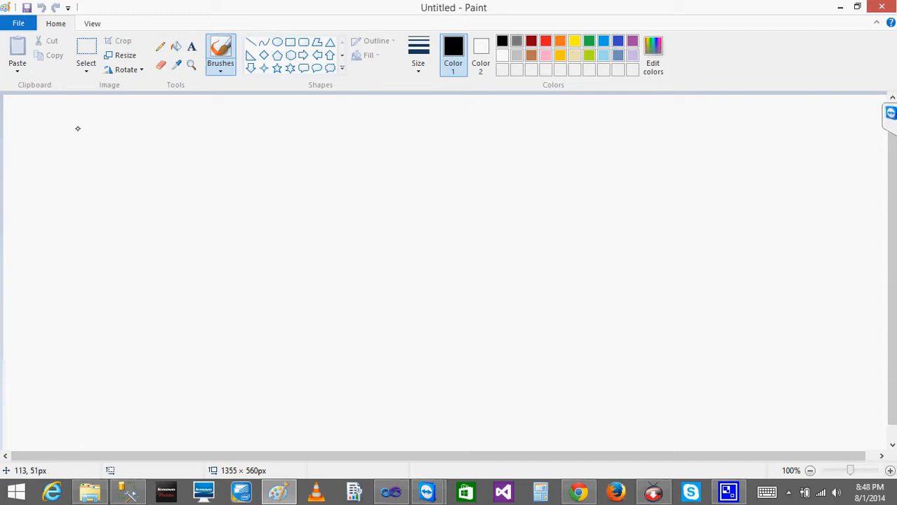
mouse_move(101, 140)
left_mouse_down()
mouse_move(98, 170)
mouse_move(112, 136)
mouse_move(102, 124)
mouse_move(81, 160)
mouse_move(138, 140)
left_mouse_up()
mouse_move(109, 196)
left_mouse_down()
mouse_move(101, 220)
mouse_move(128, 218)
left_mouse_up()
mouse_move(92, 226)
left_mouse_down()
mouse_move(104, 242)
mouse_move(93, 241)
mouse_move(130, 246)
left_mouse_up()
left_click(281, 173)
mouse_move(335, 180)
left_mouse_down()
mouse_move(320, 207)
mouse_move(360, 206)
left_mouse_up()
left_click_drag(293, 158, 306, 219)
mouse_move(292, 159)
left_mouse_down()
mouse_move(387, 152)
mouse_move(306, 213)
mouse_move(316, 200)
left_mouse_up()
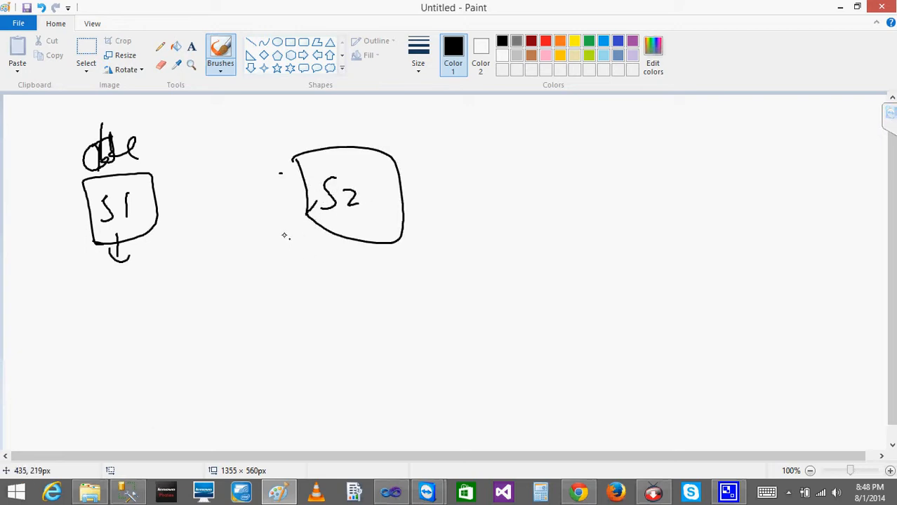
Step: Write the table names emp under S1 and empaddr under S2, underline emp, and list its columns empid and empname
mouse_move(87, 289)
left_mouse_down()
mouse_move(125, 304)
mouse_move(135, 293)
left_mouse_up()
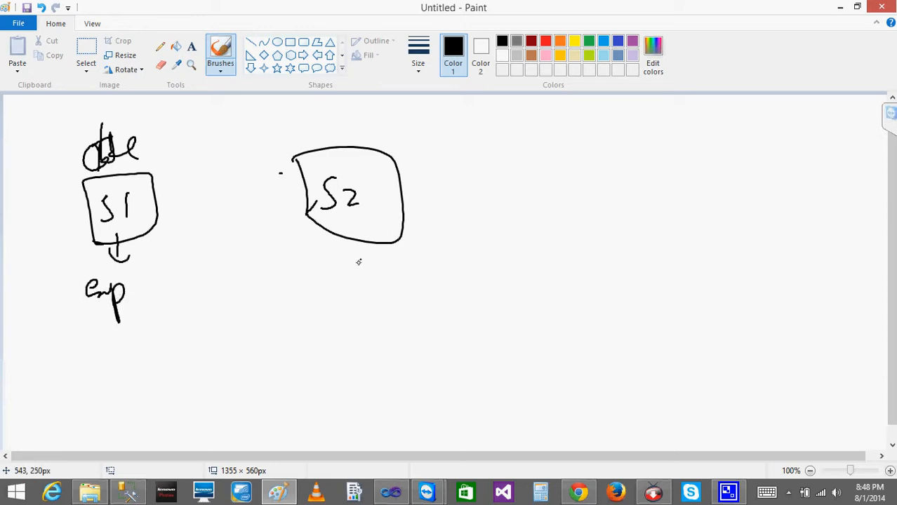
mouse_move(330, 274)
left_mouse_down()
mouse_move(325, 283)
mouse_move(347, 288)
mouse_move(421, 284)
left_mouse_up()
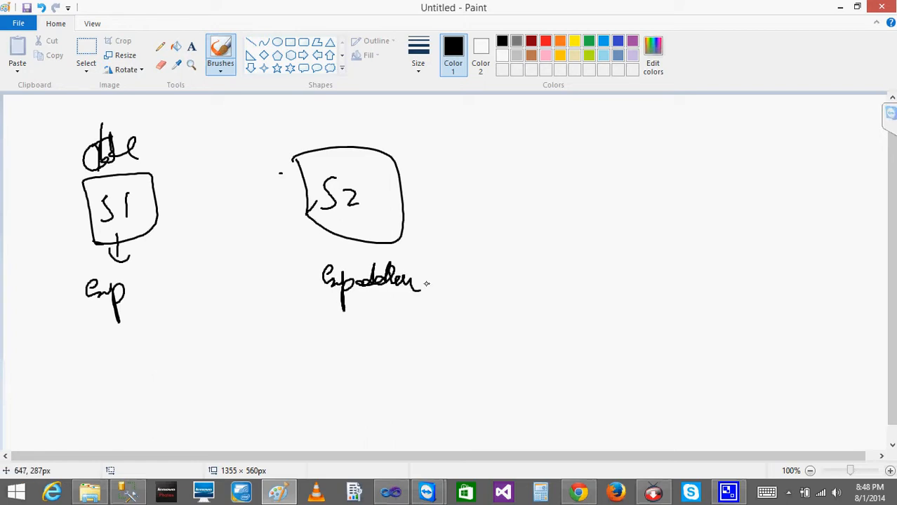
left_click_drag(71, 308, 127, 304)
mouse_move(80, 339)
left_mouse_down()
mouse_move(100, 354)
mouse_move(105, 344)
mouse_move(126, 348)
left_mouse_up()
left_click_drag(146, 334, 203, 341)
Step: Underline the empaddr heading and write the underlined columns empid, empcity and empstate beneath it
left_click_drag(316, 305, 440, 296)
mouse_move(344, 319)
left_mouse_down()
mouse_move(357, 353)
mouse_move(375, 327)
mouse_move(380, 338)
mouse_move(371, 337)
left_mouse_up()
mouse_move(409, 329)
left_mouse_down()
mouse_move(425, 344)
mouse_move(462, 314)
mouse_move(472, 343)
left_mouse_up()
mouse_move(523, 322)
left_mouse_down()
mouse_move(514, 324)
mouse_move(532, 352)
mouse_move(572, 313)
mouse_move(582, 326)
mouse_move(594, 309)
mouse_move(619, 325)
left_mouse_up()
left_click_drag(343, 356, 368, 358)
left_click_drag(427, 347, 469, 344)
left_click_drag(509, 352, 597, 342)
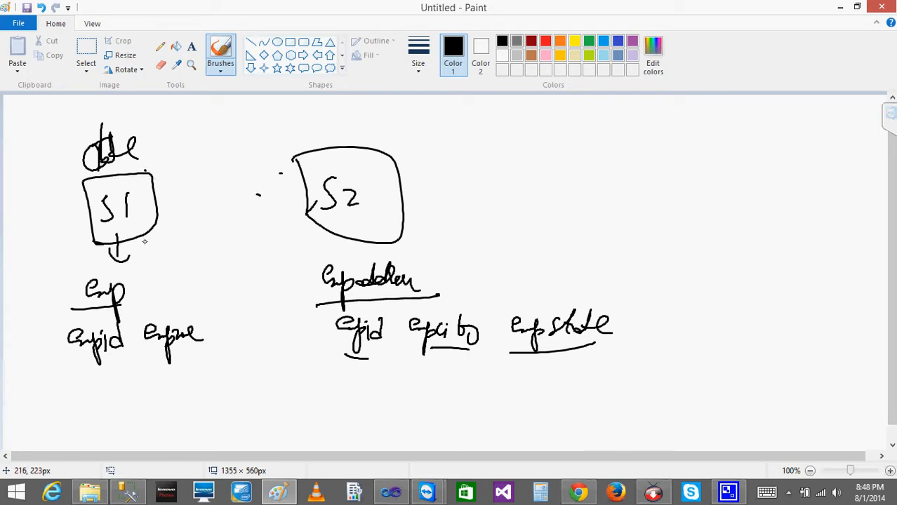
Step: Redraw the arrow from the S1 box down to the emp table with heavier strokes
mouse_move(109, 243)
left_mouse_down()
mouse_move(115, 256)
mouse_move(133, 247)
left_mouse_up()
left_click_drag(121, 235, 124, 266)
mouse_move(110, 247)
left_mouse_down()
mouse_move(116, 270)
mouse_move(138, 251)
left_mouse_up()
Step: Mark the near edge of S2 with a dot and draw arrows in both directions between S1 and S2
left_click_drag(311, 207, 310, 205)
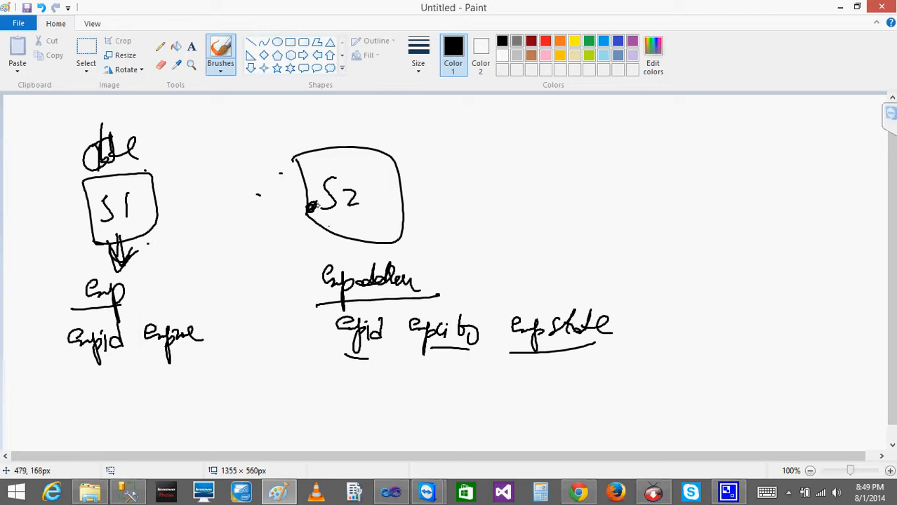
mouse_move(306, 206)
left_mouse_down()
mouse_move(147, 210)
mouse_move(166, 216)
left_mouse_up()
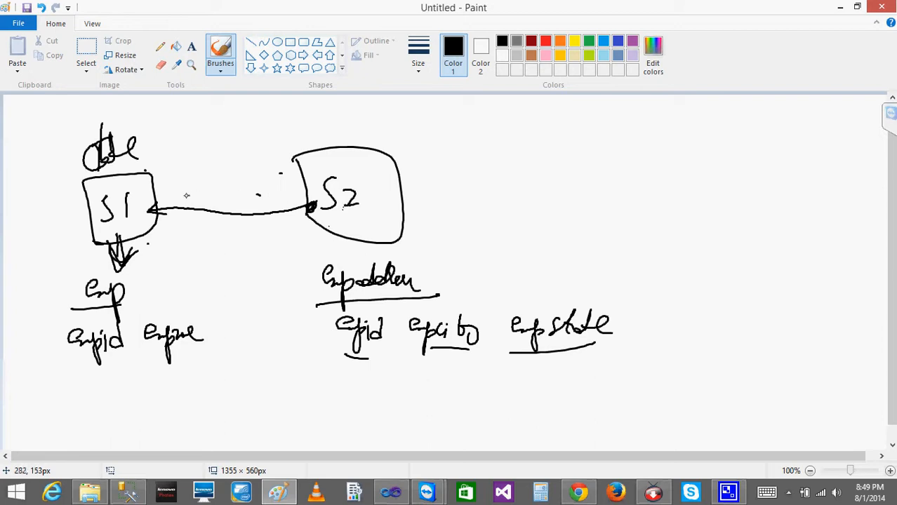
left_click_drag(163, 197, 176, 226)
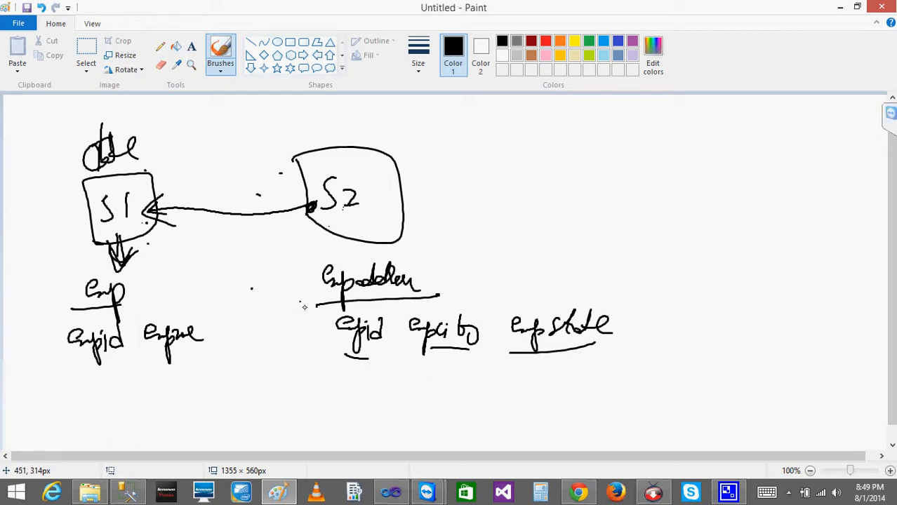
left_click(228, 222)
left_click(35, 208)
mouse_move(167, 186)
left_mouse_down()
mouse_move(160, 194)
mouse_move(194, 215)
left_mouse_up()
mouse_move(293, 207)
left_mouse_down()
mouse_move(288, 198)
mouse_move(295, 227)
mouse_move(253, 203)
mouse_move(180, 203)
left_mouse_up()
left_click_drag(191, 182, 156, 201)
left_click_drag(155, 201, 207, 221)
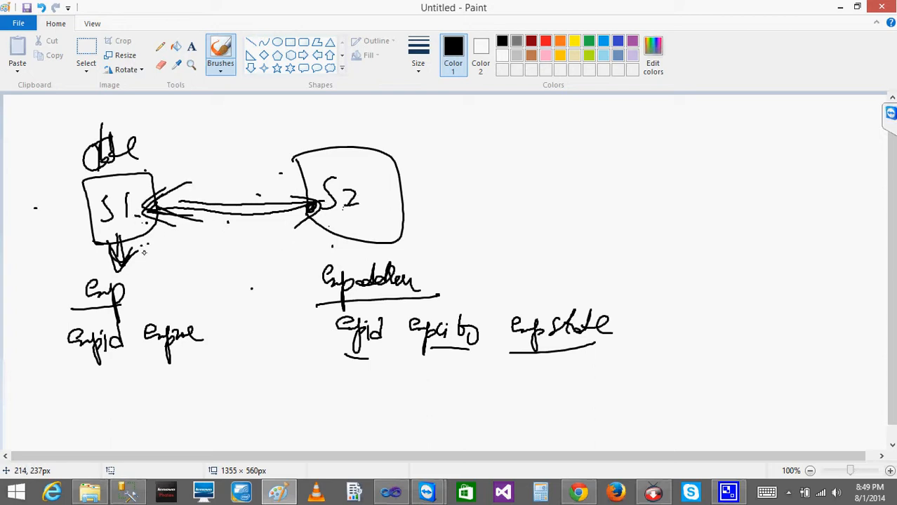
Step: Go over the arrow below S1 and the outline and label of the S1 box again for emphasis
left_click_drag(109, 254, 133, 256)
mouse_move(87, 173)
left_mouse_down()
mouse_move(84, 232)
mouse_move(160, 238)
mouse_move(74, 238)
left_mouse_up()
mouse_move(112, 192)
left_mouse_down()
mouse_move(105, 205)
mouse_move(120, 222)
left_mouse_up()
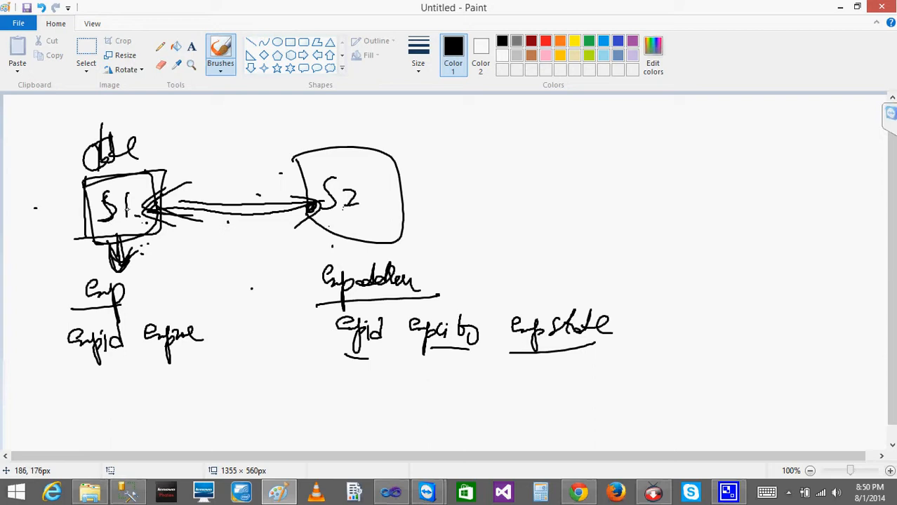
Step: Circle the S1 label and write "flat file" inside a circle beside the S1 box
mouse_move(113, 205)
left_mouse_down()
mouse_move(130, 208)
mouse_move(107, 203)
left_mouse_up()
mouse_move(50, 228)
left_mouse_down()
mouse_move(45, 250)
mouse_move(61, 226)
mouse_move(71, 230)
mouse_move(75, 289)
mouse_move(84, 266)
mouse_move(112, 267)
left_mouse_up()
mouse_move(70, 188)
left_mouse_down()
mouse_move(106, 270)
mouse_move(83, 188)
left_mouse_up()
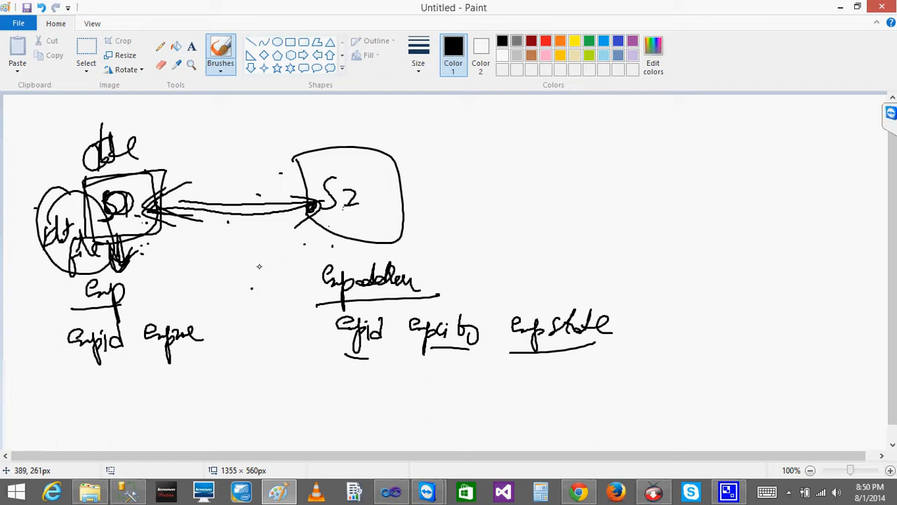
left_click(253, 265)
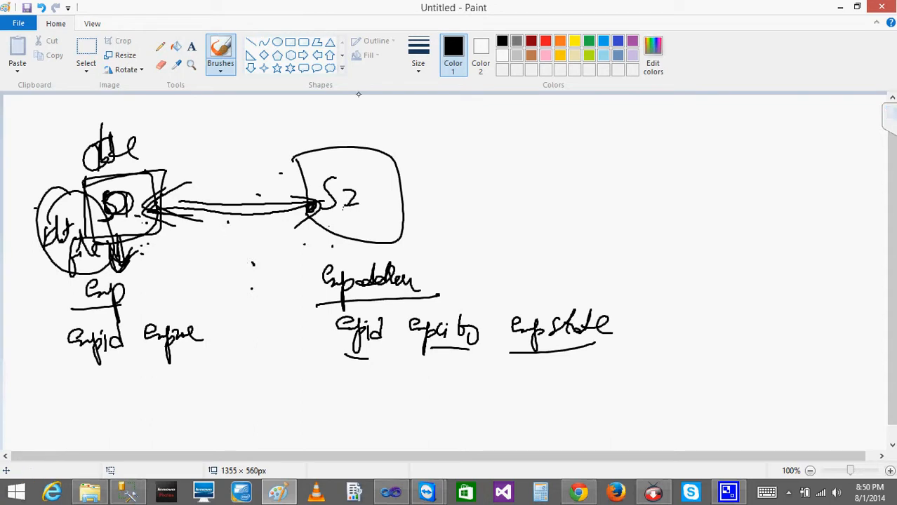
Step: Draw a filled bullet in the empty area beyond S2 and write the underlined heading "merge join" below it
left_click(372, 100)
mouse_move(570, 122)
left_mouse_down()
mouse_move(556, 128)
mouse_move(570, 135)
mouse_move(560, 123)
mouse_move(576, 119)
mouse_move(571, 130)
left_mouse_up()
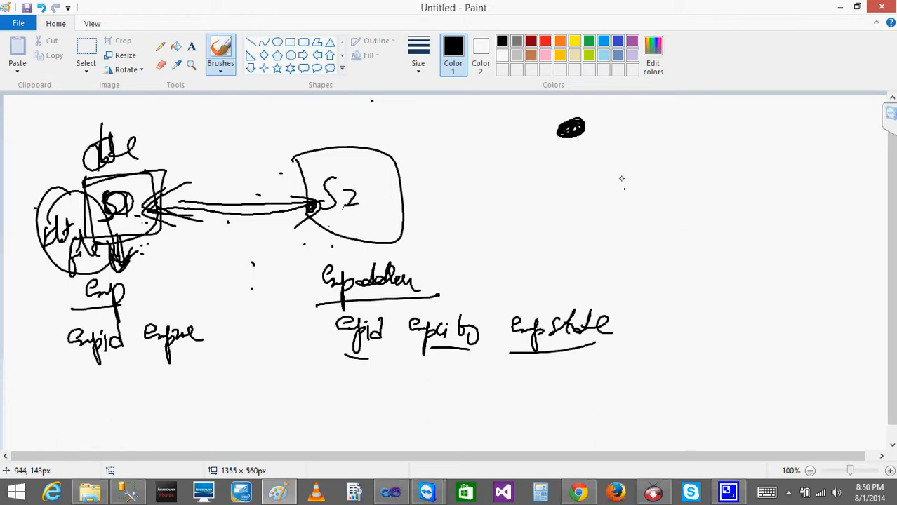
mouse_move(591, 157)
left_mouse_down()
mouse_move(638, 149)
mouse_move(667, 156)
mouse_move(684, 144)
mouse_move(715, 160)
mouse_move(674, 169)
mouse_move(729, 165)
mouse_move(714, 160)
left_mouse_up()
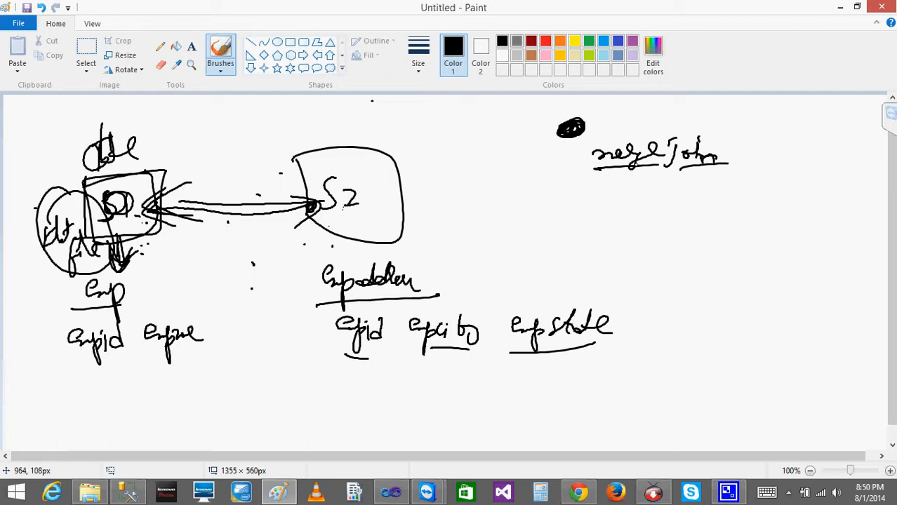
Step: List the underlined join types left, full and inner under the merge join heading
mouse_move(602, 177)
left_mouse_down()
mouse_move(628, 190)
mouse_move(623, 213)
mouse_move(641, 184)
left_mouse_up()
mouse_move(613, 222)
left_mouse_down()
mouse_move(629, 234)
mouse_move(609, 239)
mouse_move(640, 229)
mouse_move(621, 260)
left_mouse_up()
mouse_move(639, 229)
left_mouse_down()
mouse_move(610, 258)
mouse_move(656, 258)
mouse_move(661, 247)
left_mouse_up()
mouse_move(635, 219)
left_mouse_down()
mouse_move(645, 230)
mouse_move(671, 201)
left_mouse_up()
left_click_drag(601, 201, 652, 199)
left_click_drag(599, 240, 666, 232)
left_click_drag(608, 264, 682, 256)
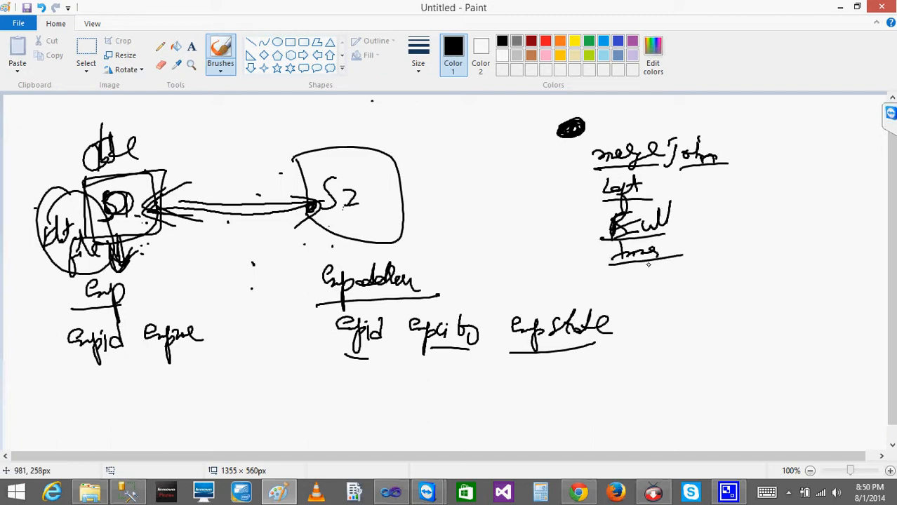
Step: Annotate the join list with an arrow beside left, marks below inner, a circle around inner, and circled notes next to it
left_click_drag(630, 270, 640, 278)
mouse_move(623, 273)
left_mouse_down()
mouse_move(679, 278)
mouse_move(693, 298)
mouse_move(687, 277)
mouse_move(677, 289)
mouse_move(658, 272)
mouse_move(711, 287)
left_mouse_up()
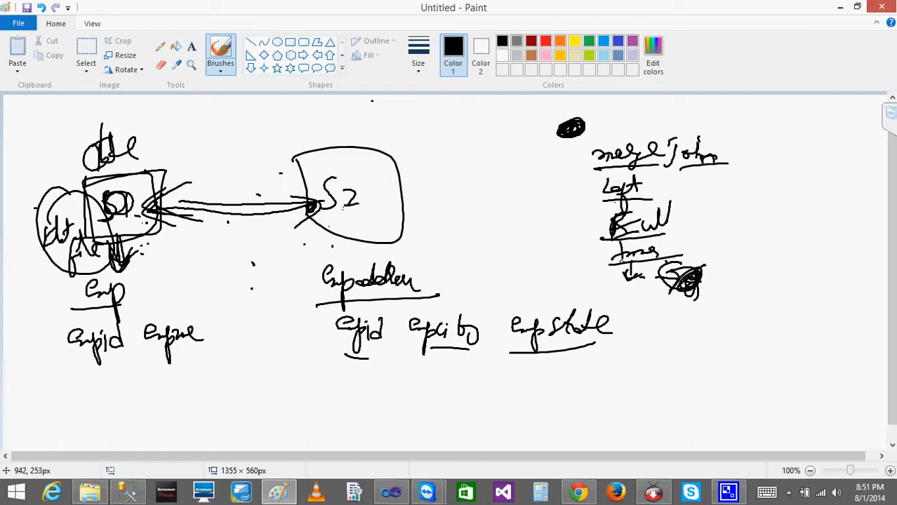
left_click_drag(604, 197, 664, 196)
mouse_move(593, 167)
left_mouse_down()
mouse_move(596, 190)
mouse_move(579, 181)
left_mouse_up()
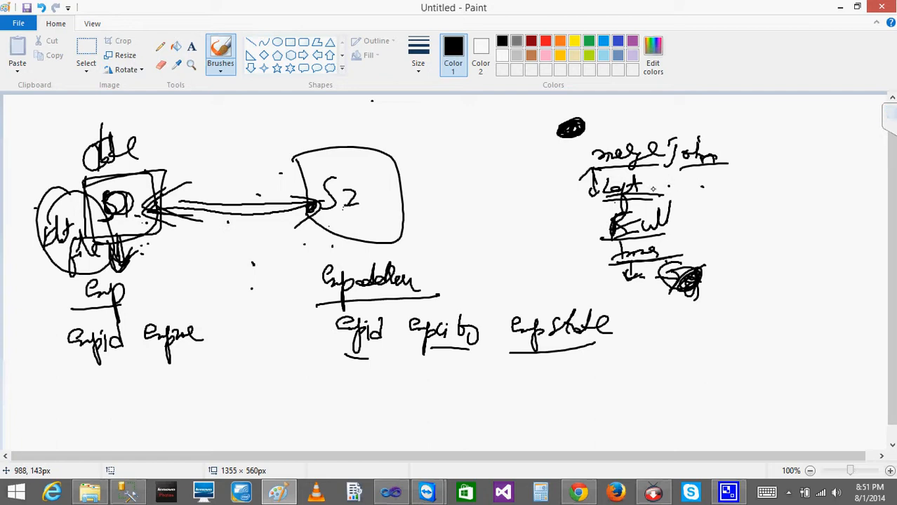
mouse_move(619, 250)
left_mouse_down()
mouse_move(638, 242)
mouse_move(570, 258)
mouse_move(551, 237)
mouse_move(542, 274)
left_mouse_up()
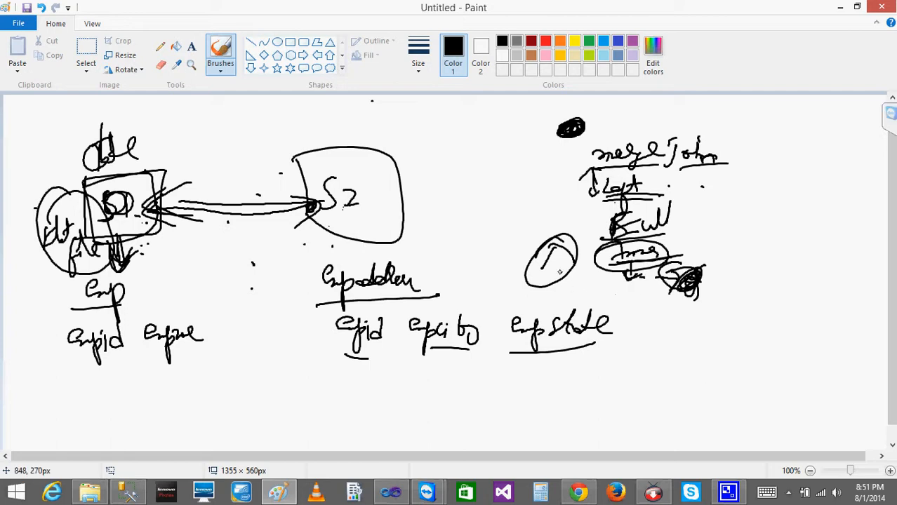
mouse_move(547, 278)
left_mouse_down()
mouse_move(577, 272)
mouse_move(583, 283)
mouse_move(562, 295)
mouse_move(579, 291)
mouse_move(570, 302)
left_mouse_up()
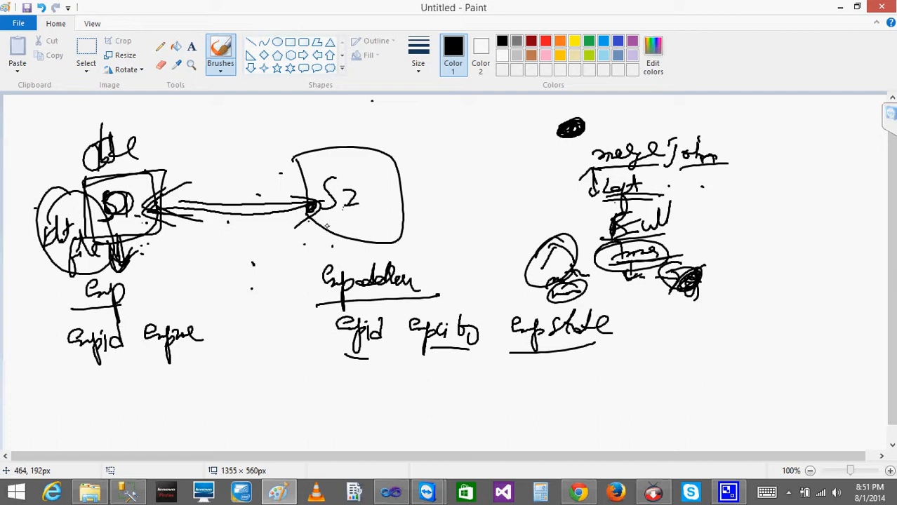
Step: Draw a circle labelled "lookup" beside the join list, with two branches leading to marked outputs "matched" and "not matched"
mouse_move(771, 179)
left_mouse_down()
mouse_move(778, 203)
mouse_move(795, 204)
mouse_move(806, 218)
mouse_move(752, 181)
mouse_move(773, 257)
mouse_move(760, 281)
left_mouse_up()
mouse_move(793, 237)
left_mouse_down()
mouse_move(812, 243)
mouse_move(836, 273)
left_mouse_up()
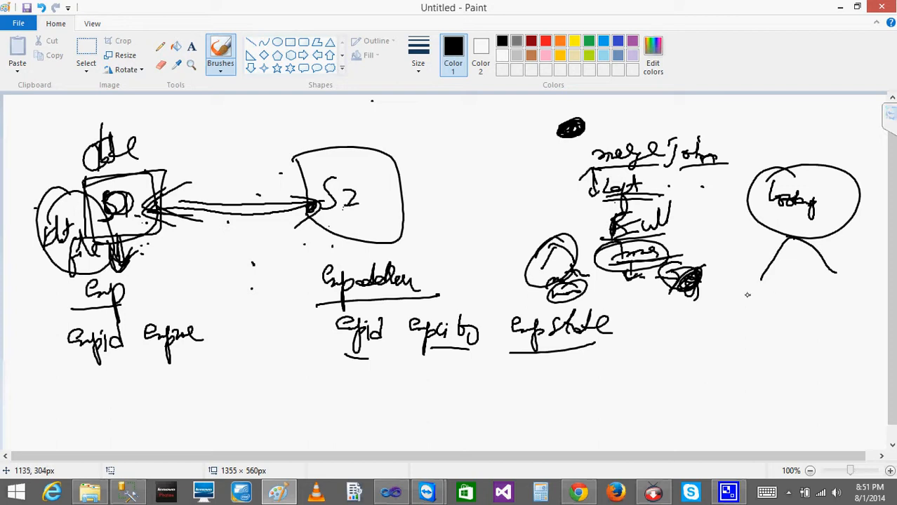
mouse_move(731, 299)
left_mouse_down()
mouse_move(838, 280)
mouse_move(880, 283)
mouse_move(880, 273)
left_mouse_up()
left_click_drag(731, 304, 750, 308)
mouse_move(800, 308)
left_mouse_down()
mouse_move(804, 275)
mouse_move(886, 263)
mouse_move(804, 303)
left_mouse_up()
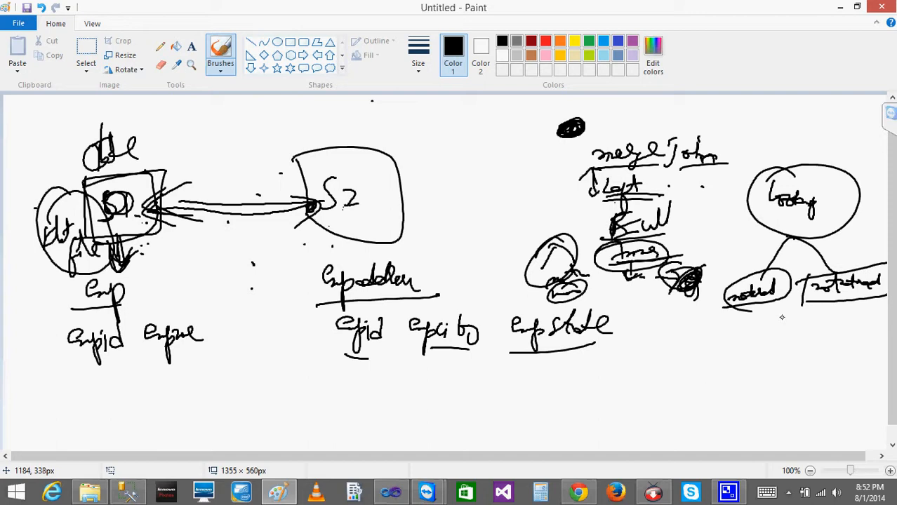
Step: Thicken the two branches below the lookup circle and add arrowheads pointing to the matched and not matched outputs
left_click_drag(787, 237, 762, 269)
mouse_move(756, 258)
left_mouse_down()
mouse_move(753, 276)
mouse_move(766, 275)
left_mouse_up()
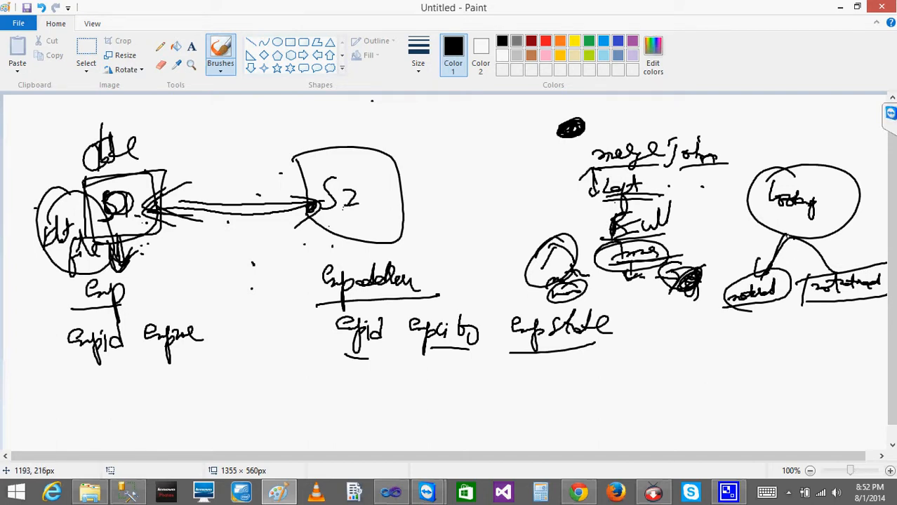
mouse_move(780, 236)
left_mouse_down()
mouse_move(760, 278)
mouse_move(800, 244)
mouse_move(839, 275)
left_mouse_up()
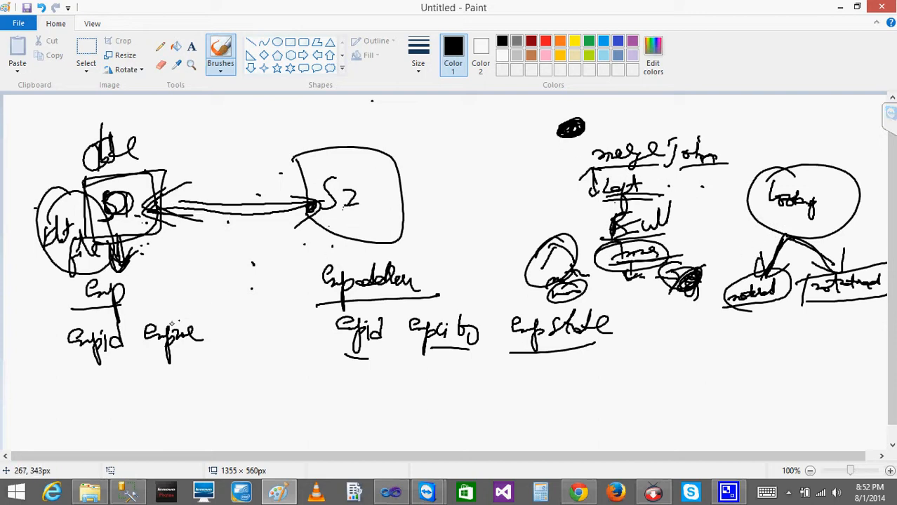
Step: Underline empid in emp, add the sample row 1, a, and draw an arrow from the circled 1 toward the address table
mouse_move(73, 359)
left_mouse_down()
mouse_move(122, 360)
mouse_move(106, 389)
left_mouse_up()
mouse_move(107, 360)
left_mouse_down()
mouse_move(114, 388)
mouse_move(151, 394)
mouse_move(277, 344)
mouse_move(266, 327)
left_mouse_up()
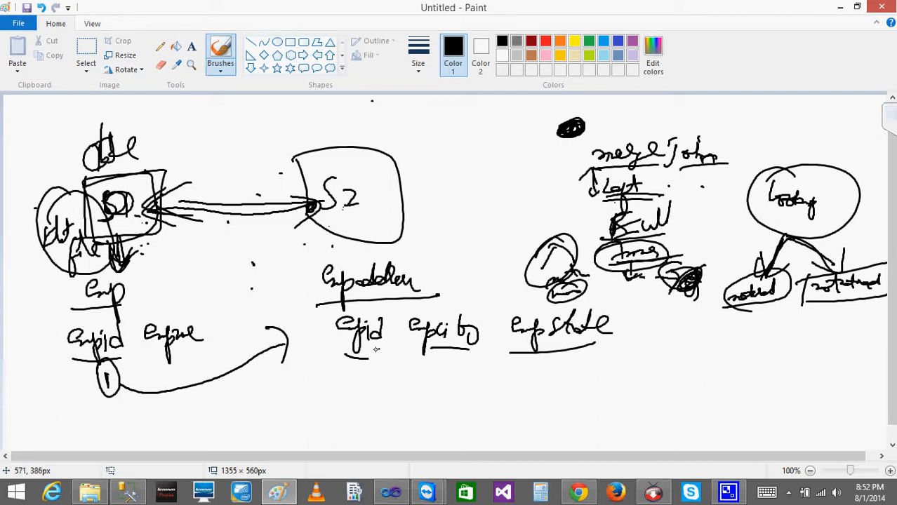
left_click_drag(183, 368, 195, 379)
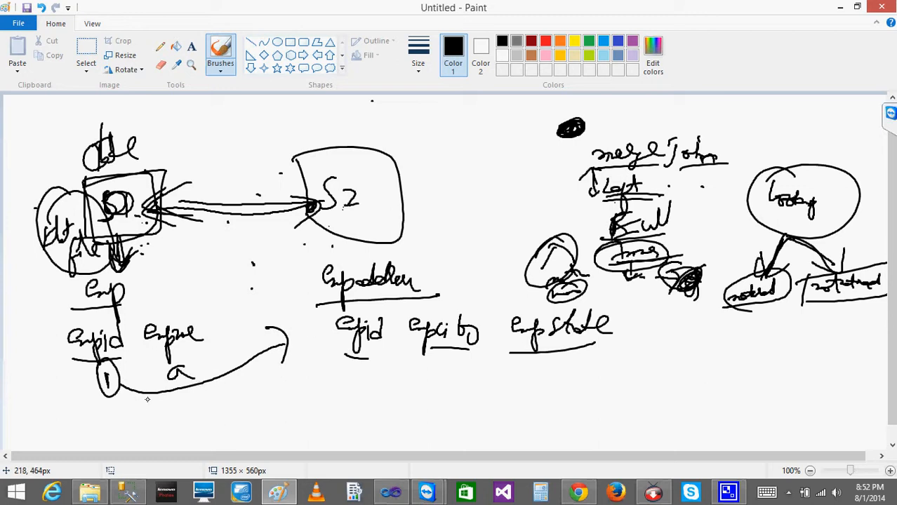
Step: Write the sample row 2, HYD, AP under the empid, empcity and empstate columns
left_click_drag(354, 374, 380, 385)
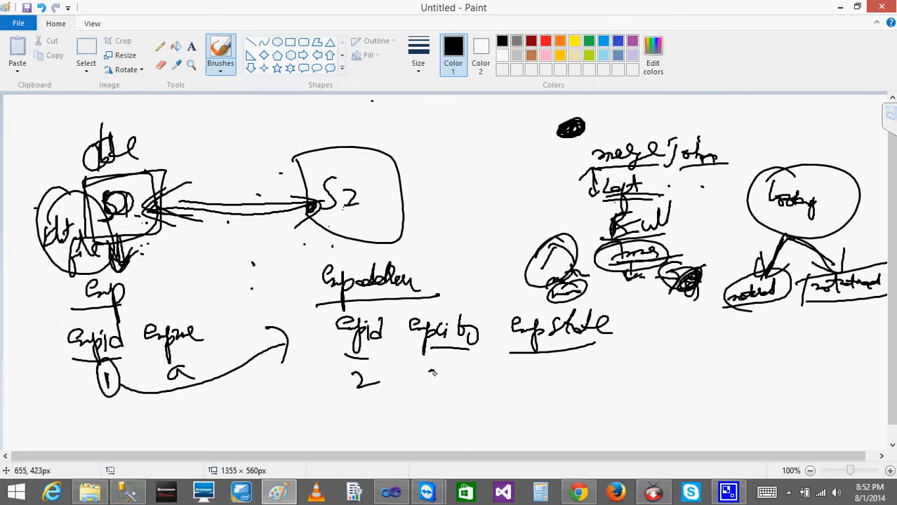
mouse_move(431, 372)
left_mouse_down()
mouse_move(440, 387)
mouse_move(463, 375)
mouse_move(471, 387)
left_mouse_up()
mouse_move(545, 361)
left_mouse_down()
mouse_move(534, 381)
mouse_move(551, 381)
left_mouse_up()
left_click_drag(538, 372, 550, 371)
mouse_move(555, 357)
left_mouse_down()
mouse_move(555, 382)
mouse_move(557, 372)
left_mouse_up()
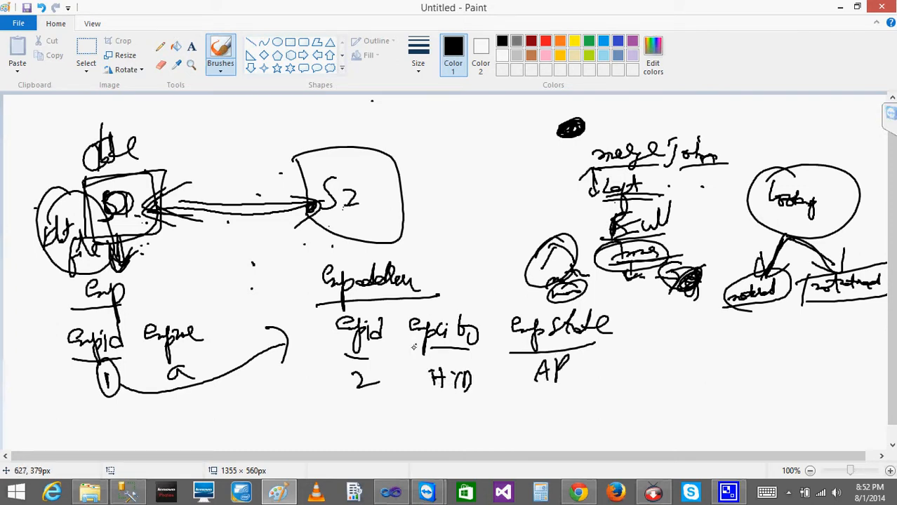
Step: Emphasize the lookup example by underlining the address table's empid, reinforcing the arrowhead, and outlining the 1, the empaddr heading and lookup
left_click_drag(341, 356, 371, 356)
mouse_move(268, 329)
left_mouse_down()
mouse_move(299, 350)
mouse_move(285, 369)
left_mouse_up()
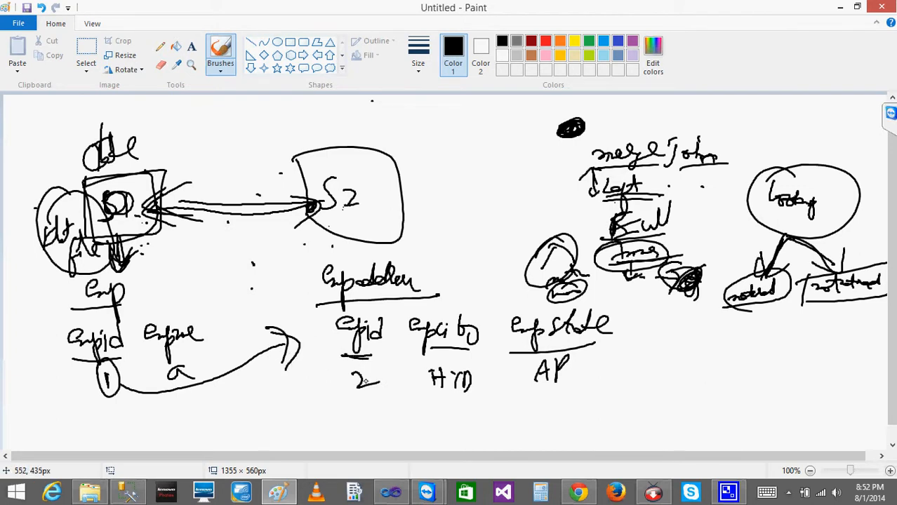
mouse_move(105, 362)
left_mouse_down()
mouse_move(129, 397)
mouse_move(106, 361)
left_mouse_up()
mouse_move(319, 313)
left_mouse_down()
mouse_move(313, 259)
mouse_move(439, 303)
left_mouse_up()
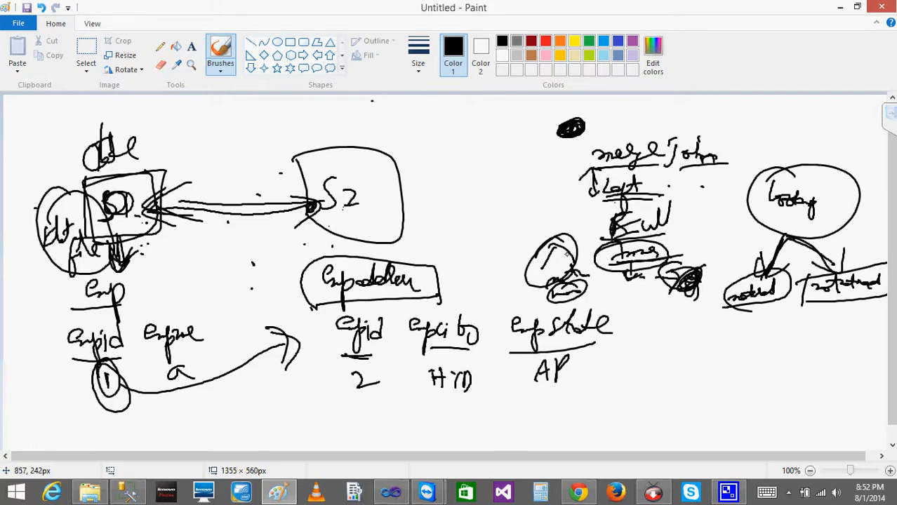
mouse_move(832, 148)
left_mouse_down()
mouse_move(813, 150)
mouse_move(847, 212)
mouse_move(743, 209)
left_mouse_up()
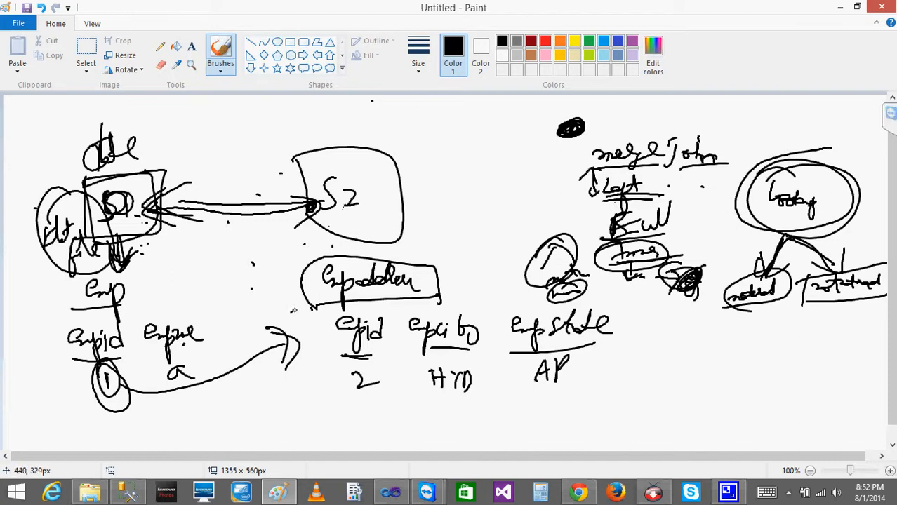
Step: Emphasize the drawn example by retouching the empaddr heading box, the arrowhead toward the address table and the circle around the 1
mouse_move(309, 304)
left_mouse_down()
mouse_move(432, 291)
mouse_move(351, 258)
mouse_move(324, 309)
left_mouse_up()
mouse_move(306, 346)
left_mouse_down()
mouse_move(294, 340)
mouse_move(276, 379)
left_mouse_up()
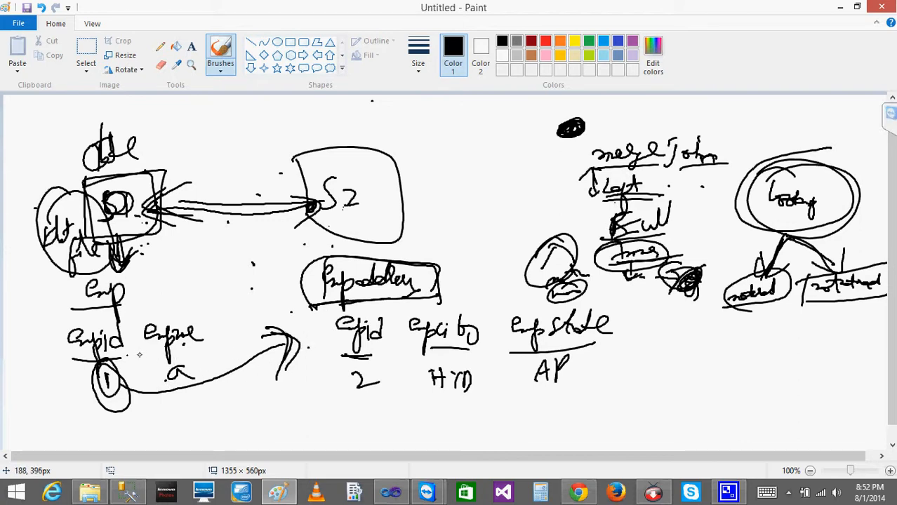
mouse_move(95, 362)
left_mouse_down()
mouse_move(99, 414)
mouse_move(126, 381)
left_mouse_up()
left_click_drag(247, 343, 270, 384)
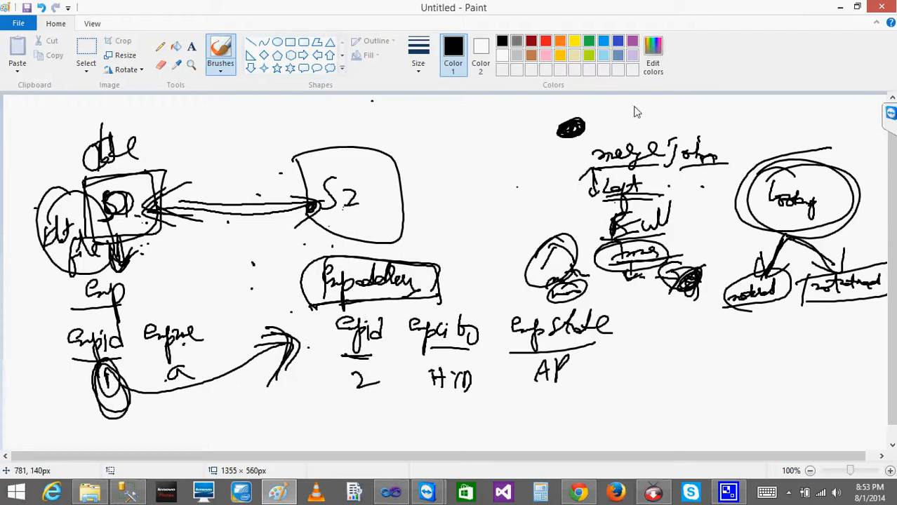
Step: Switch to SQL Server Management Studio and clear all existing statements from SQLQuery1.sql
left_click(840, 7)
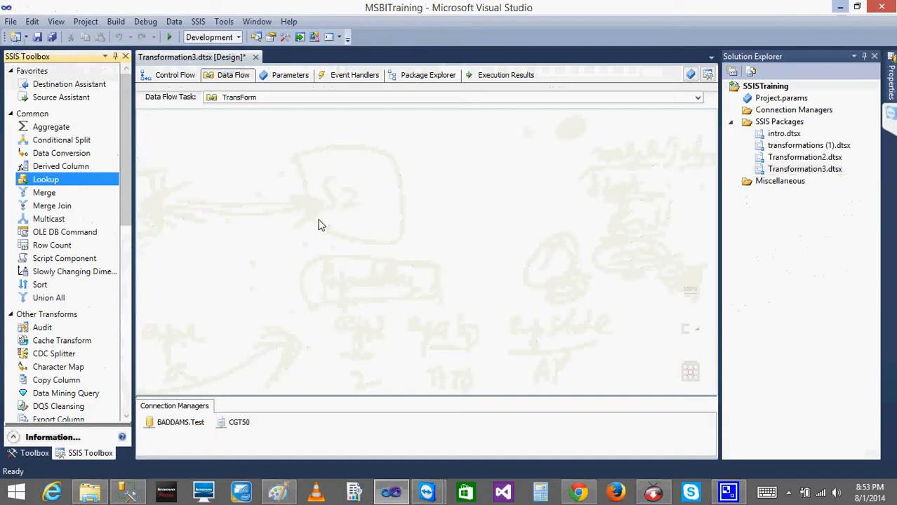
left_click(286, 171)
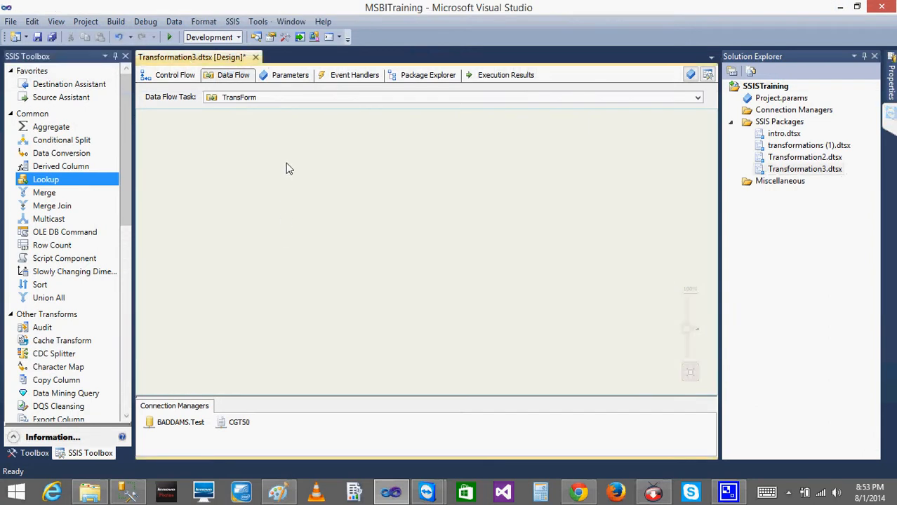
right_click(286, 171)
left_click(190, 134)
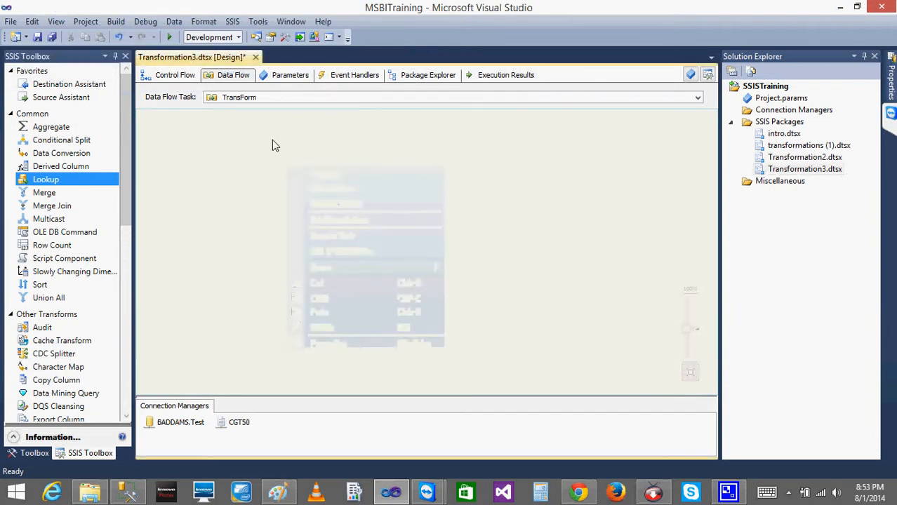
left_click(129, 497)
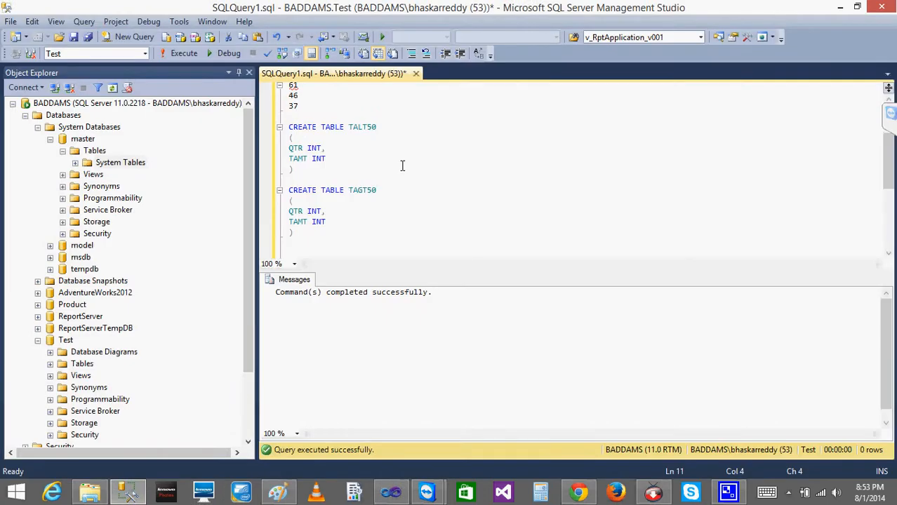
key("ctrl+a")
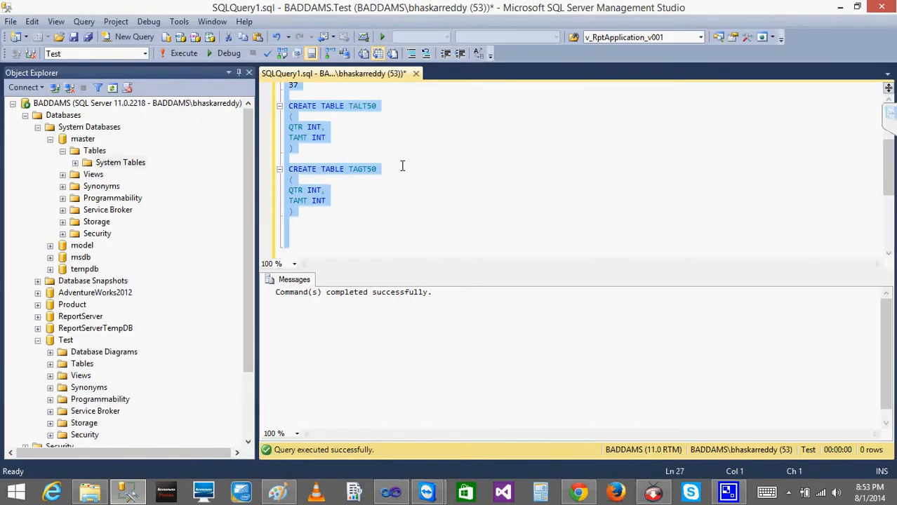
key("Delete")
Step: Write a CREATE TABLE LkpEMP statement with the columns EID INT and ENAME VARCHAR(10)
type("CREATE TABLE LkpEMP")
key("Return")
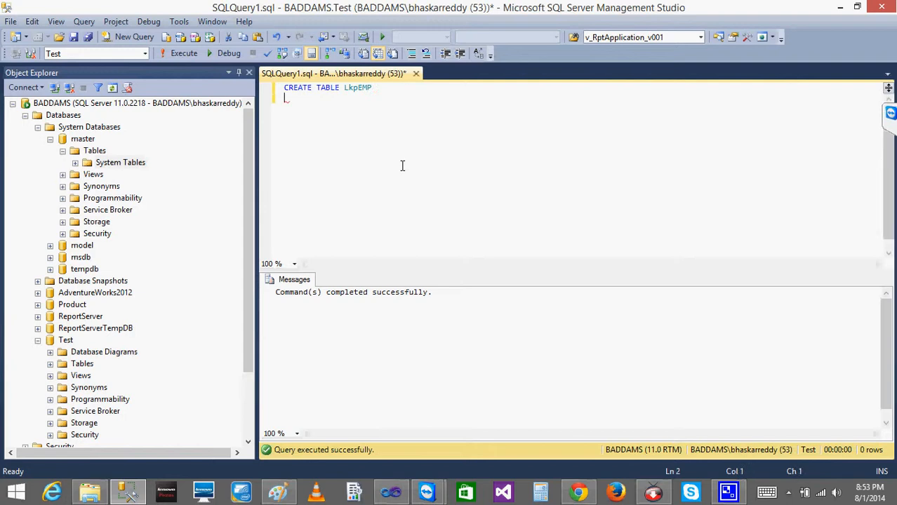
type("(")
key("Return")
type("EID INT,")
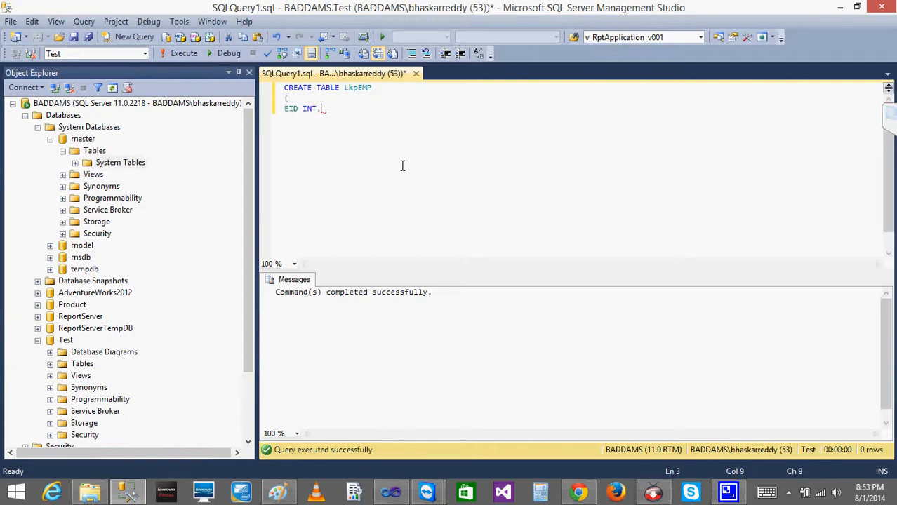
key("Return")
type("ENAME ")
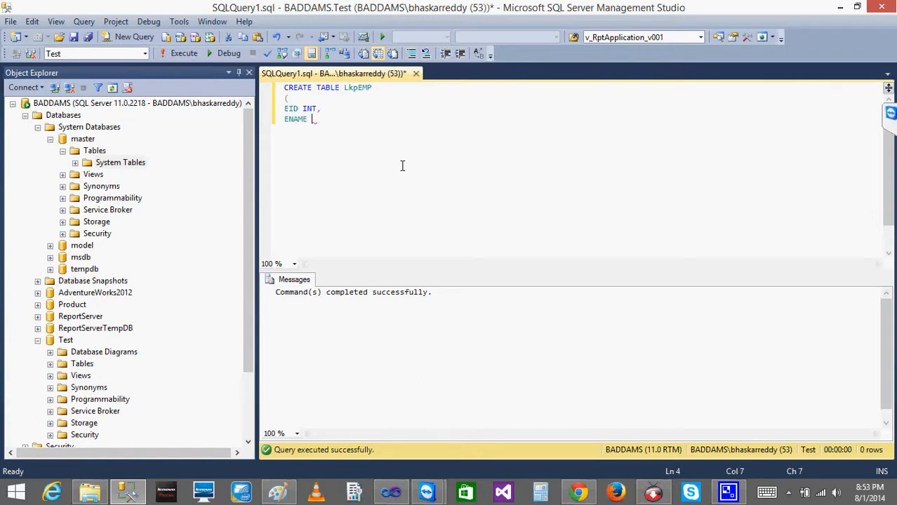
type("VARCHAR(")
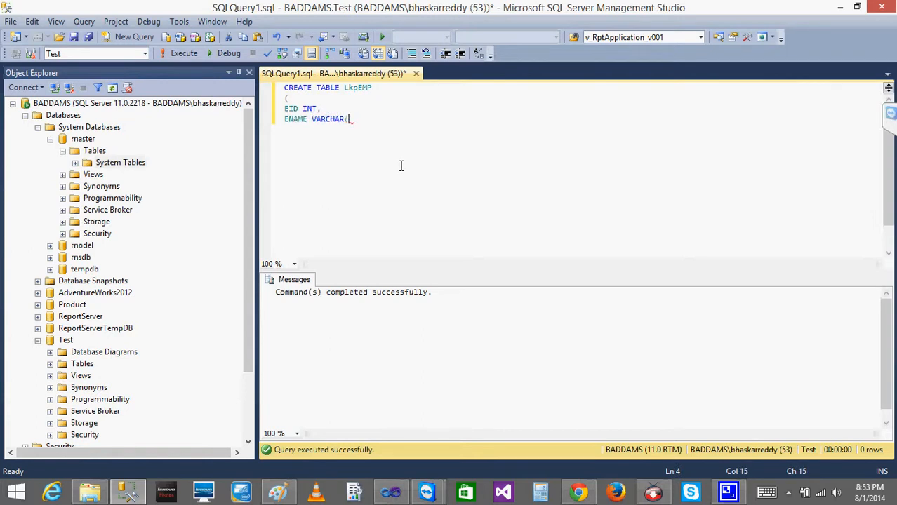
type("10)")
key("Return")
type(")")
Step: Below the LkpEMP definition, begin a CREATE TABLE LkpEMPADDR statement with the column EID INT
key("Return")
key("Return")
key("Return")
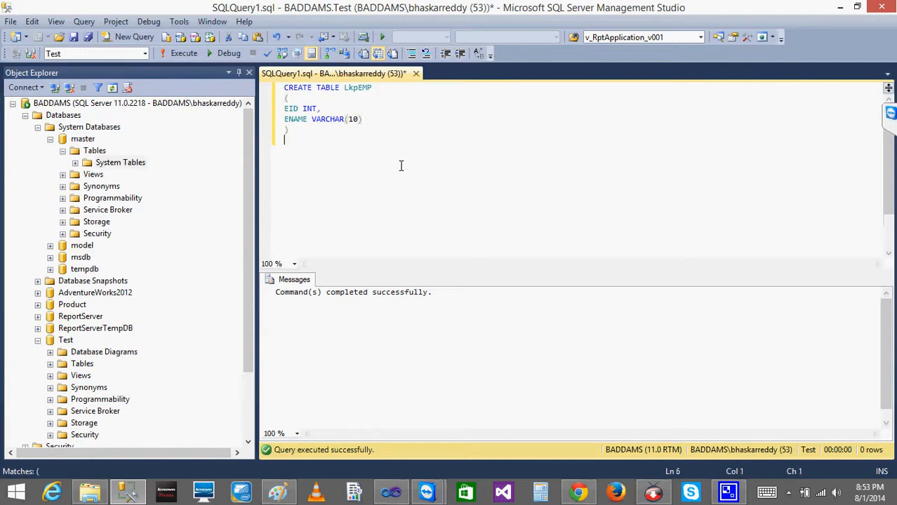
type("(REATE TABLE")
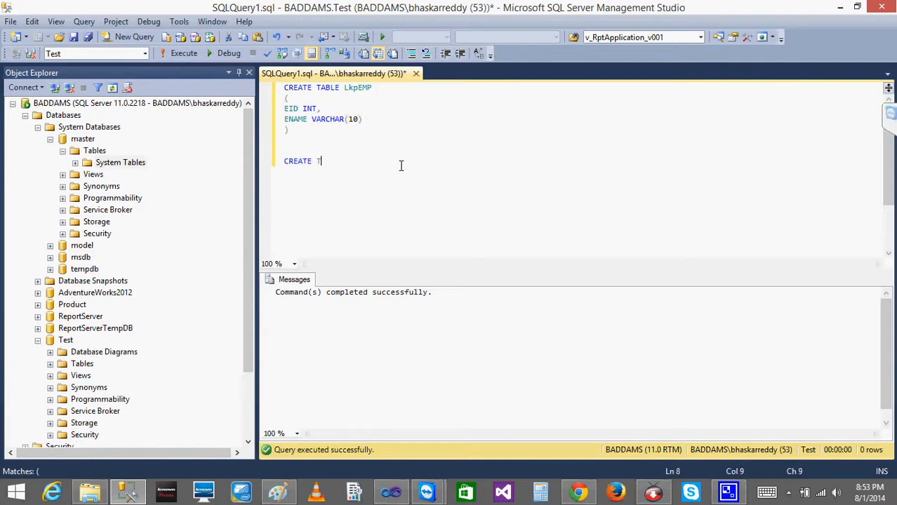
type("kpEMPADDR")
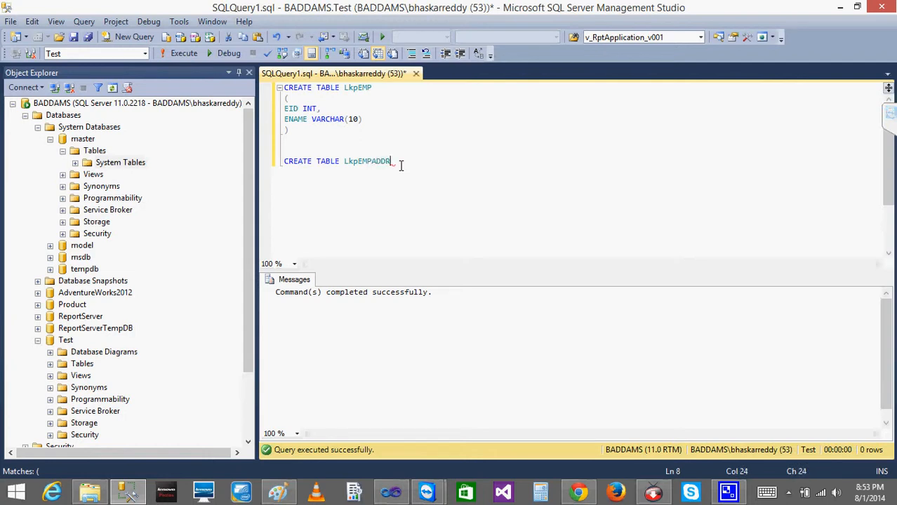
key("Return")
type("(")
key("Return")
type("EID ")
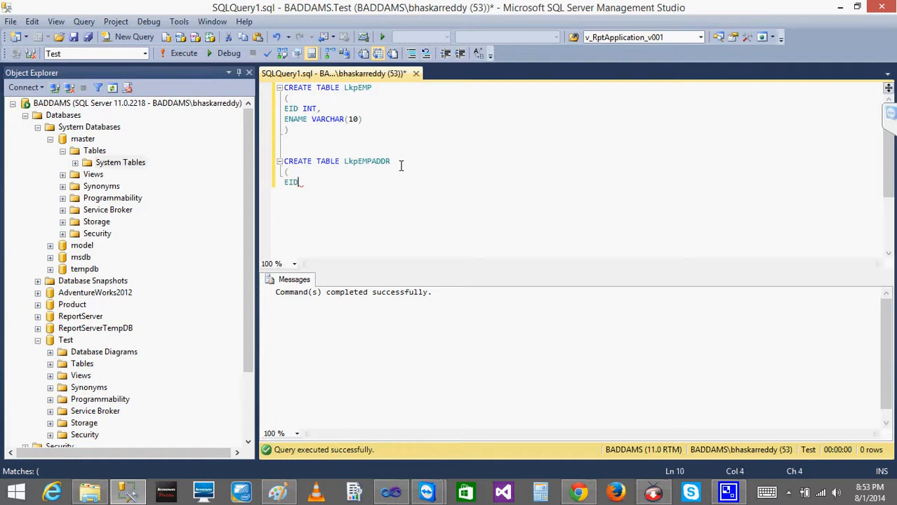
type("INT,")
Step: Add the column EADDR VARCHAR(100) to the LkpEMPADDR definition and close its parenthesis
key("Return")
type("EMP")
key("BackSpace")
type("DDR VARCHAR(100")
key("BackSpace")
key("BackSpace")
key("BackSpace")
type("100)")
key("Return")
type(")")
Step: Make room for another statement between the LkpEMP and LkpEMPADDR definitions by adding two blank lines
left_click(299, 139)
key("Return")
key("Return")
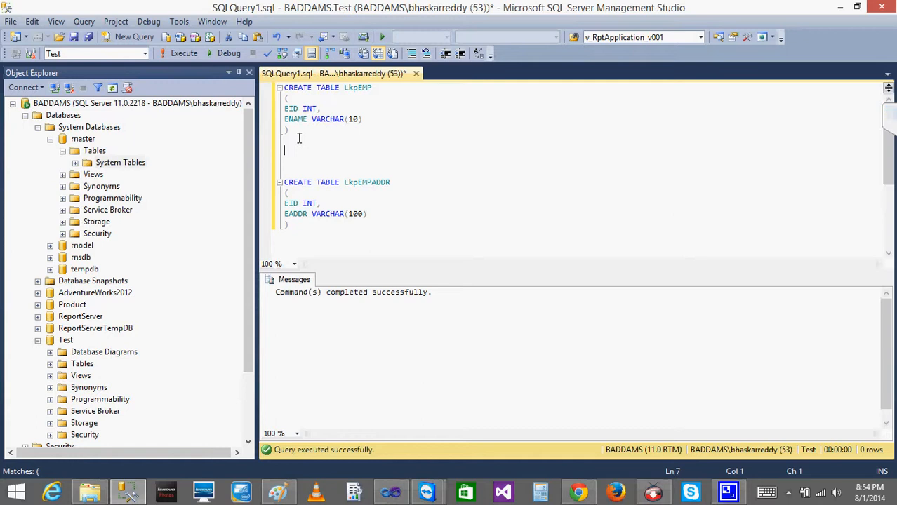
type("SELECT")
key("BackSpace")
key("BackSpace")
key("BackSpace")
key("BackSpace")
key("BackSpace")
key("BackSpace")
Step: Write an INSERT INTO LkpEMP statement with the rows (101,'a'), (102,'b') and (103,'c')
type("INSERT INTO LkpEMP")
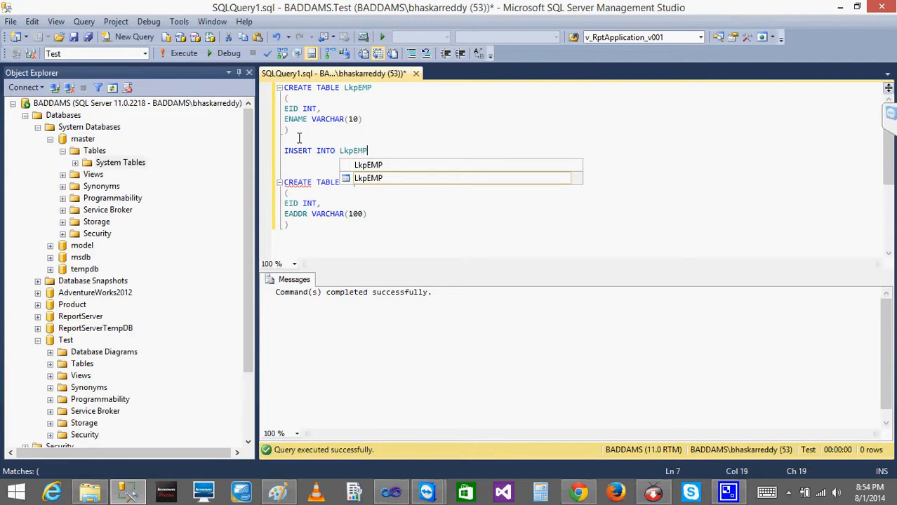
key("Return")
type("VALU")
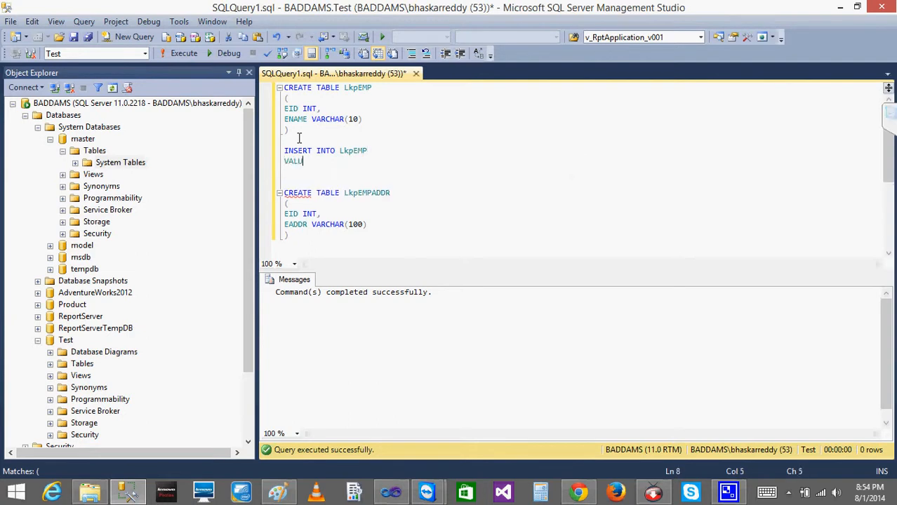
type("ES(101,'a'),")
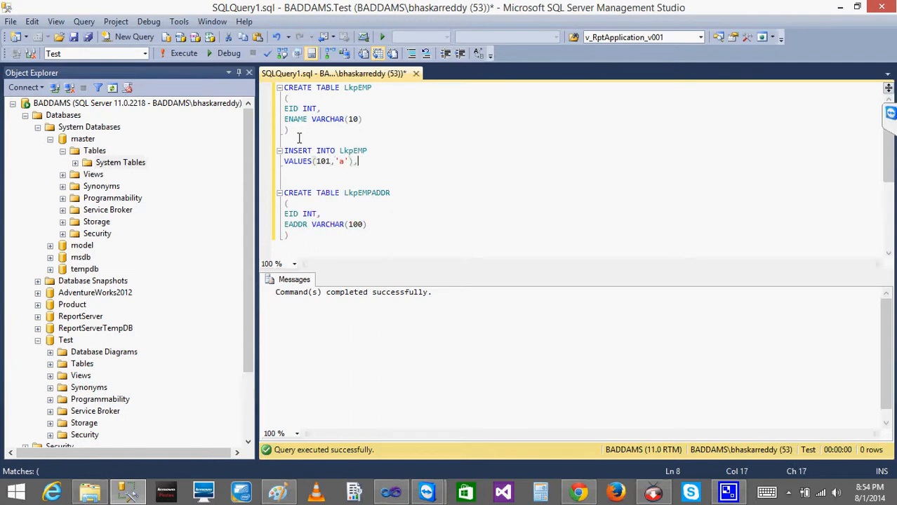
type("(102,'")
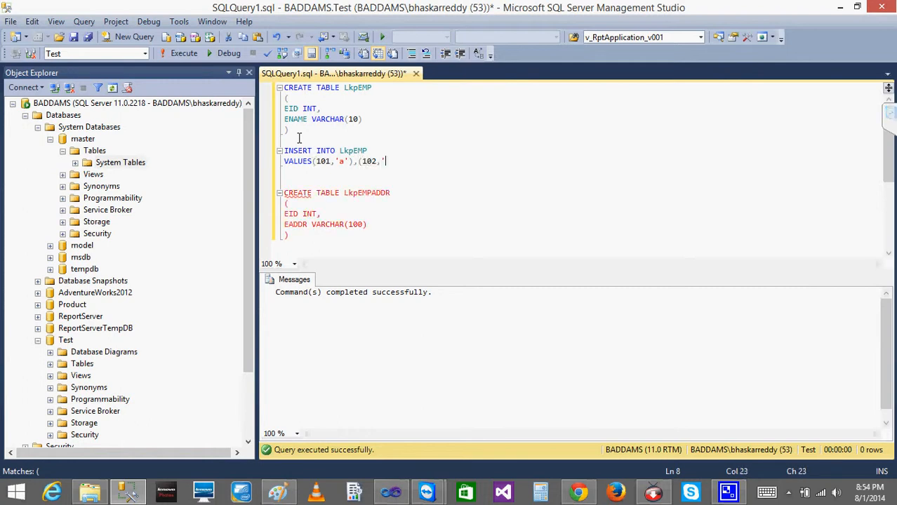
type("b')")
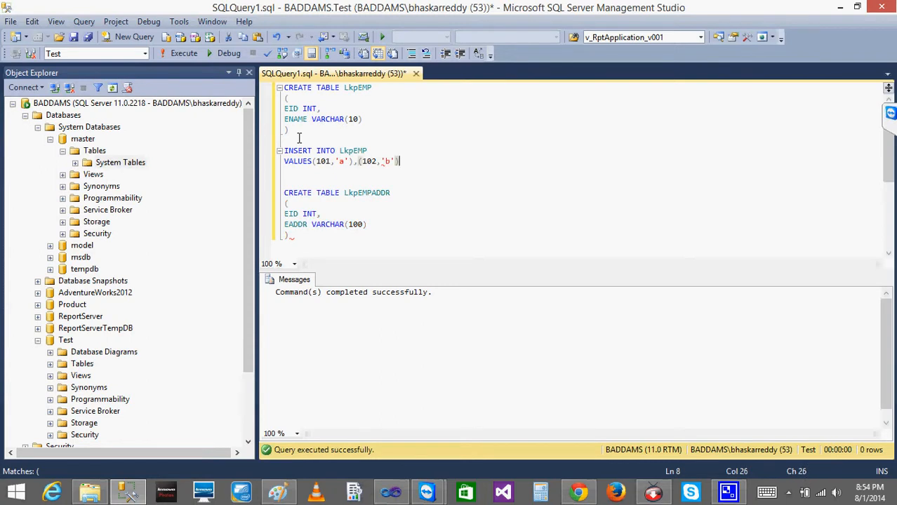
type(",(103,'c')")
Step: Start an INSERT INTO LkpEMPADDR statement below the LkpEMPADDR table definition
key("Down")
key("Down")
key("Down")
key("Down")
key("Down")
key("Down")
key("Down")
key("Down")
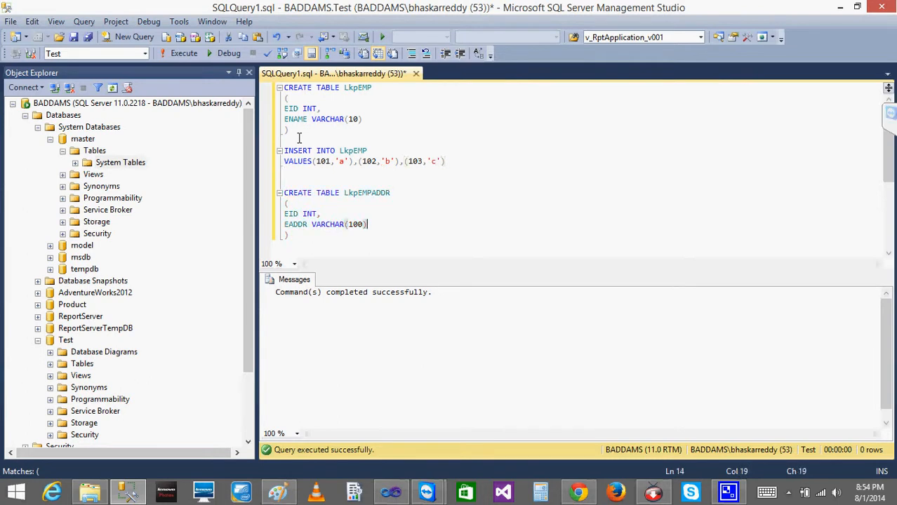
key("Return")
type("INSERT")
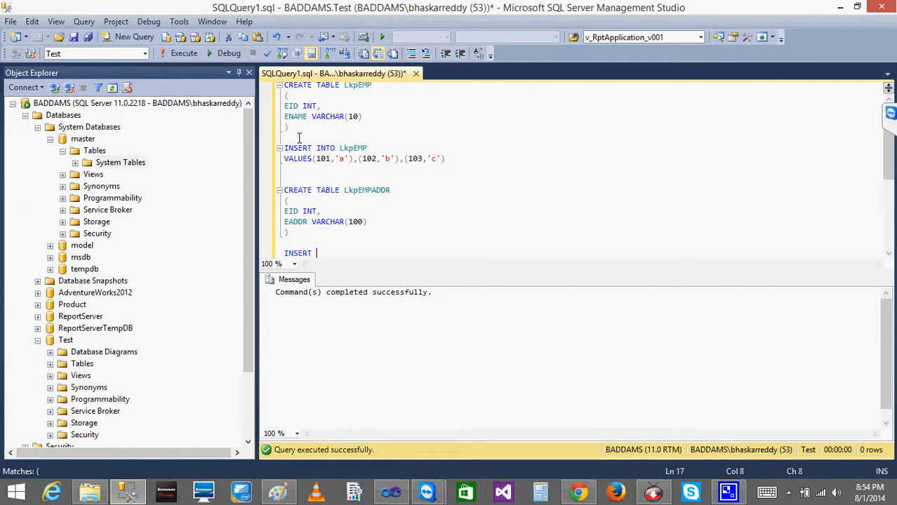
type(" INTO LkpEM")
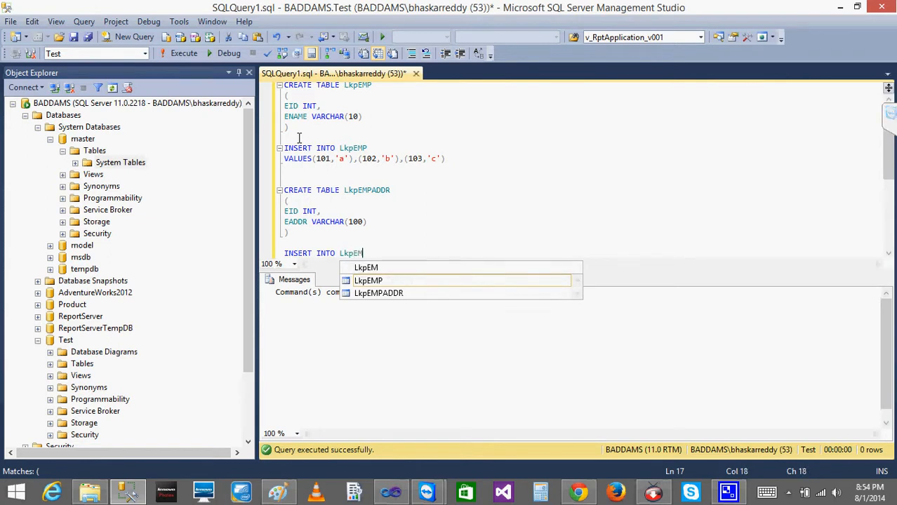
type("PADDR")
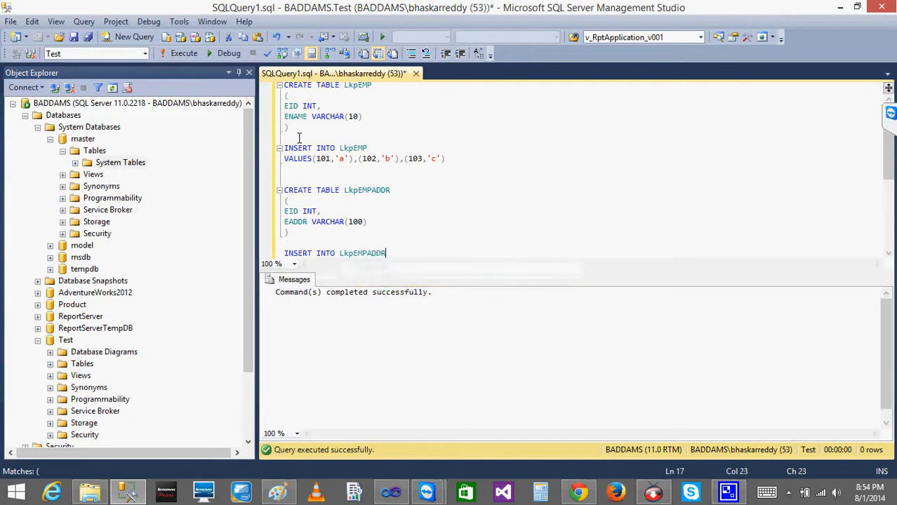
Step: Complete the LkpEMPADDR insert with the value rows (102,'bbb') and (103,'ccc')
key("Return")
type("VALUES(")
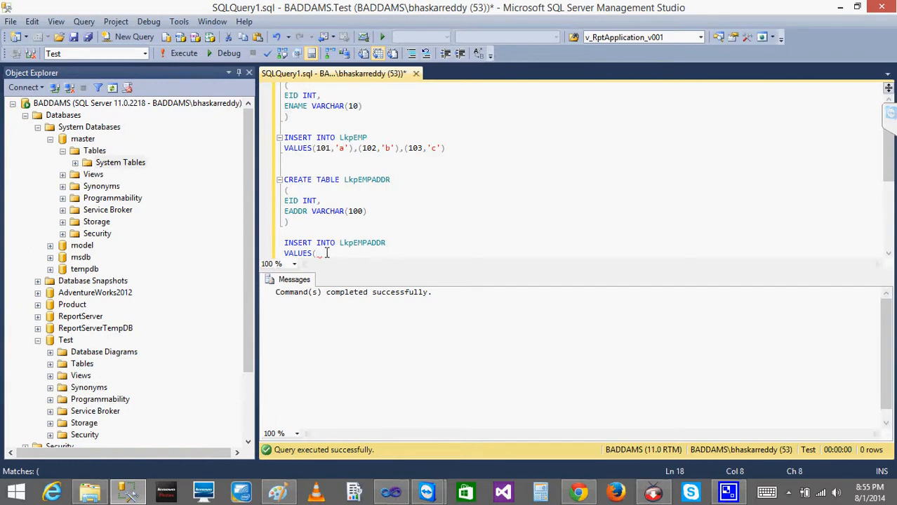
type("10")
key("BackSpace")
type("01")
type(",'bbb'")
type("),(103")
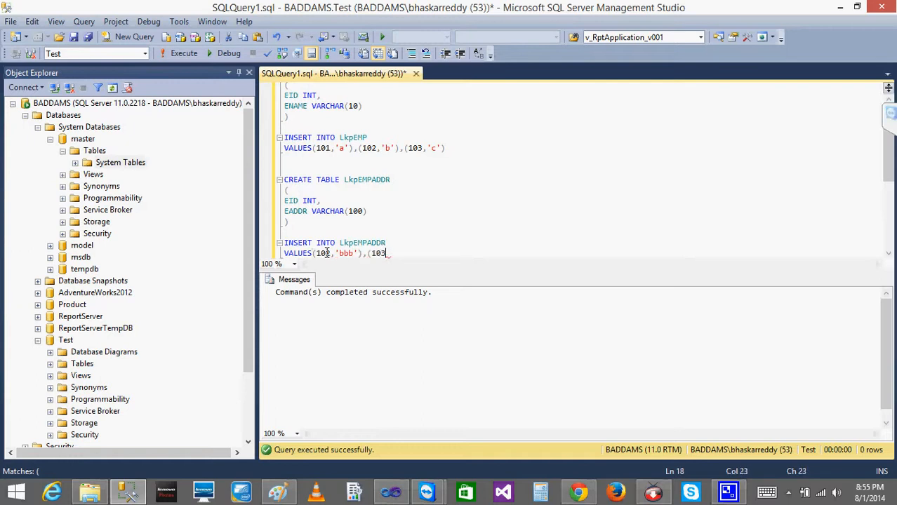
type(",'ccc')")
Step: Execute the entire script that creates and fills LkpEMP and LkpEMPADDR, and clear the text selection
key("ctrl+shift+Home")
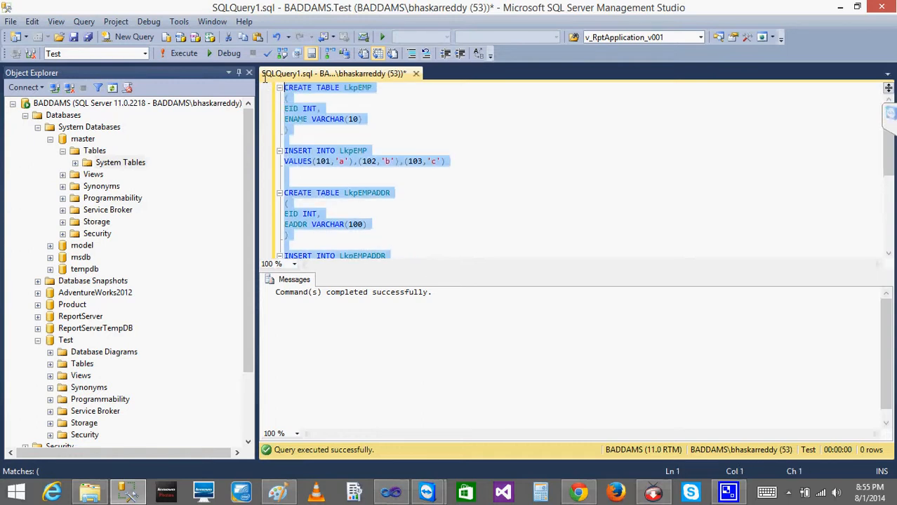
left_click(184, 54)
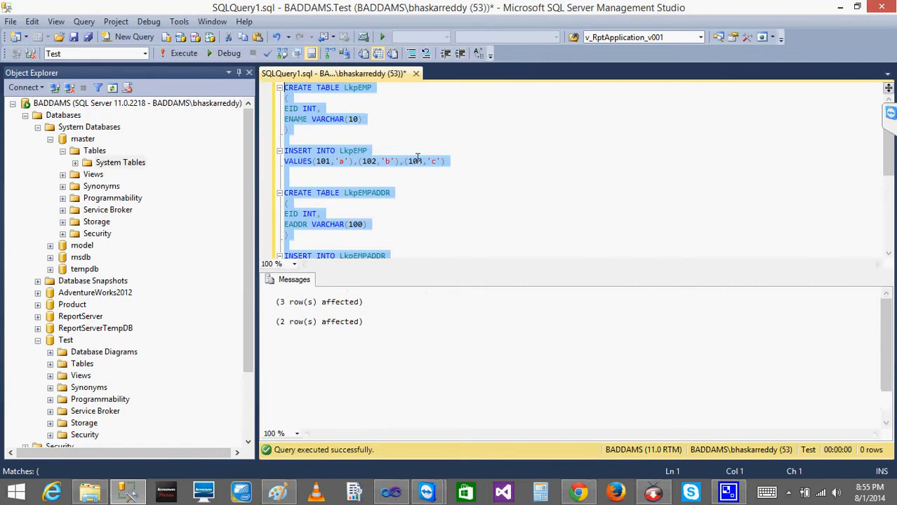
left_click(472, 214)
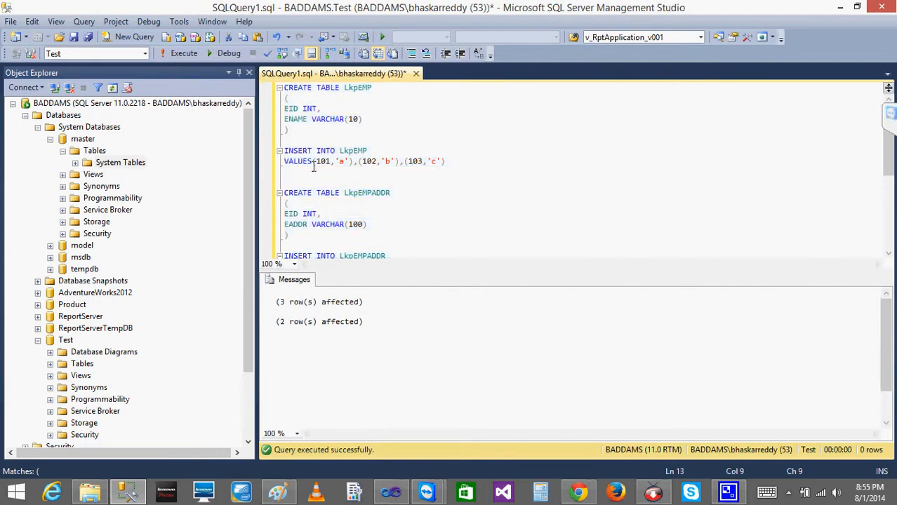
Step: Connect Object Explorer to the MSSQLSERVER2012 database engine instance with Windows Authentication, collapsing and re-expanding the first server's Databases folder around it
left_click(24, 116)
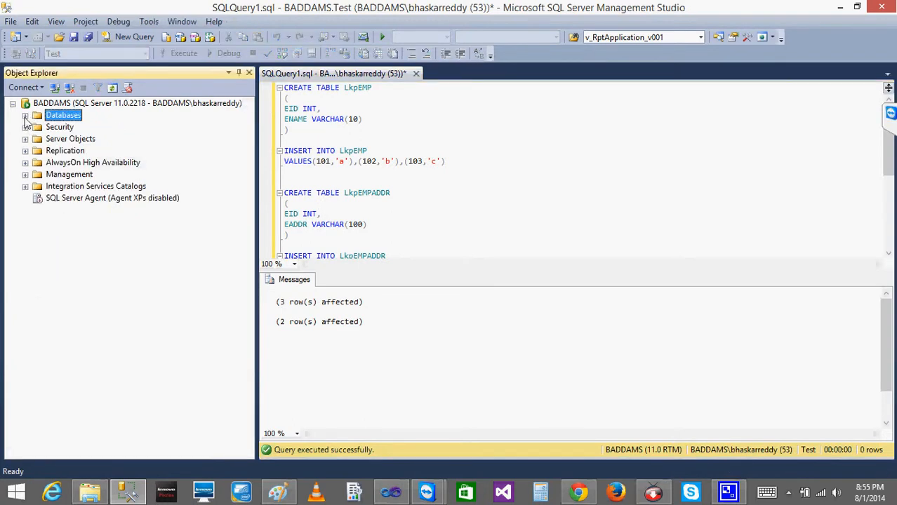
left_click(21, 88)
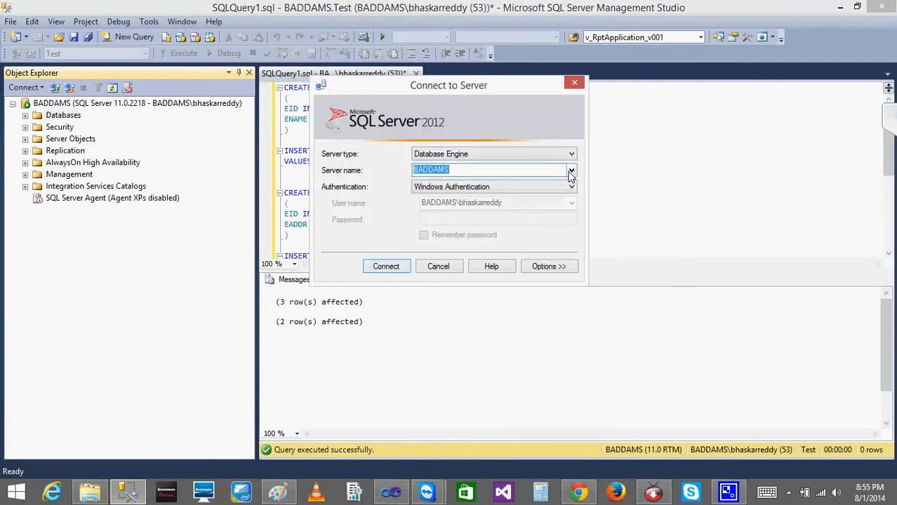
left_click(571, 170)
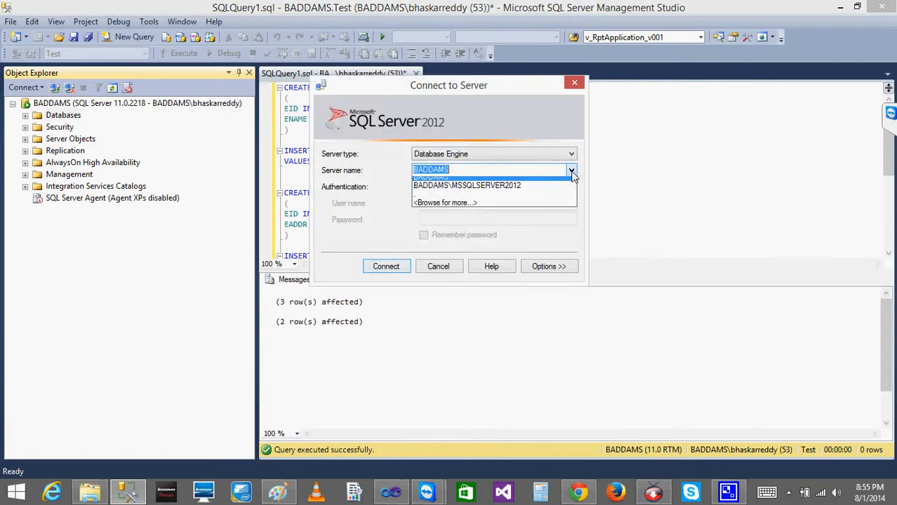
left_click(495, 191)
left_click(386, 266)
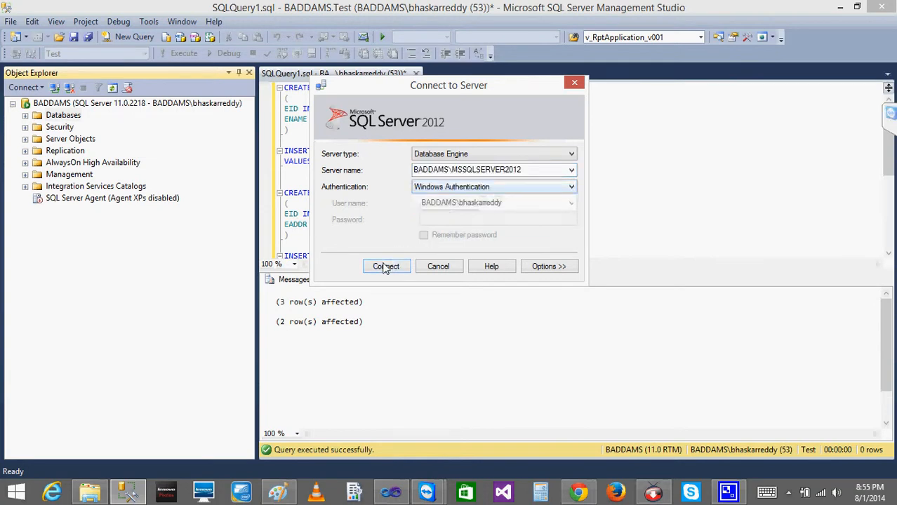
left_click(26, 116)
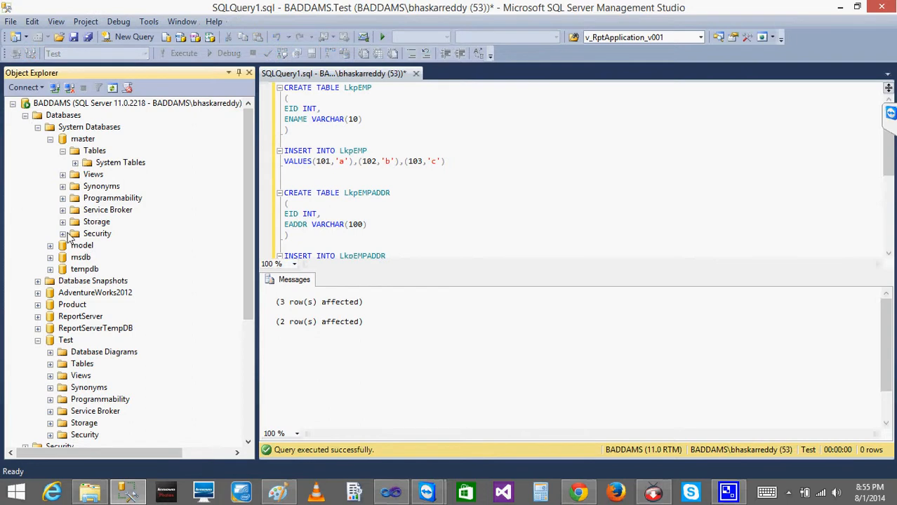
Step: Collapse the master database and the System Databases folder of the first server in Object Explorer
left_click(62, 151)
left_click(50, 139)
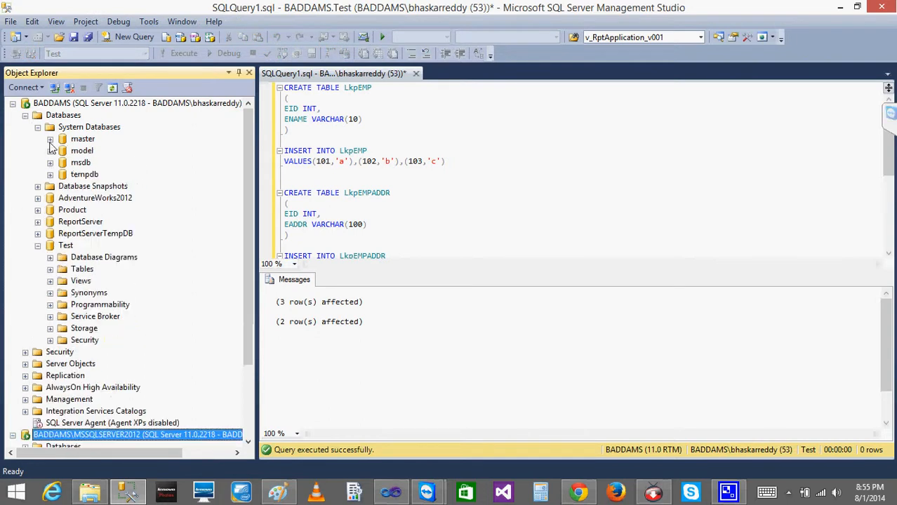
left_click(37, 127)
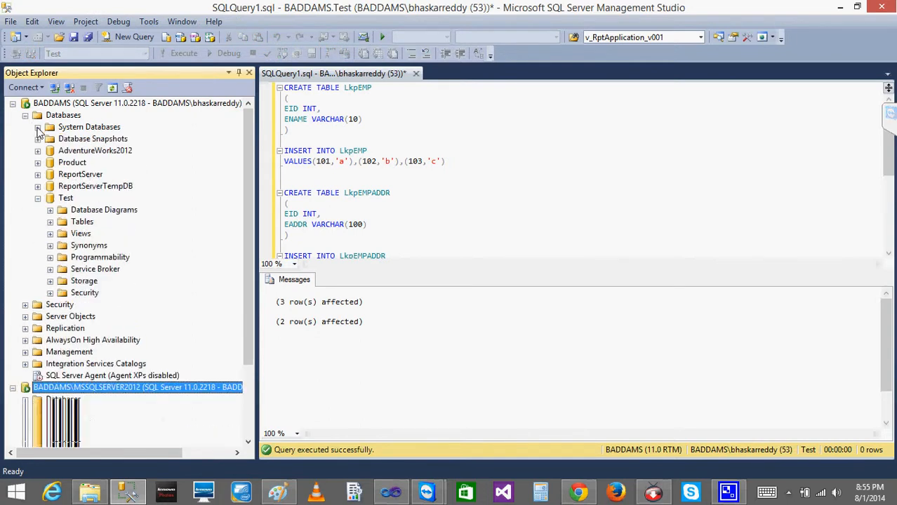
right_click(66, 198)
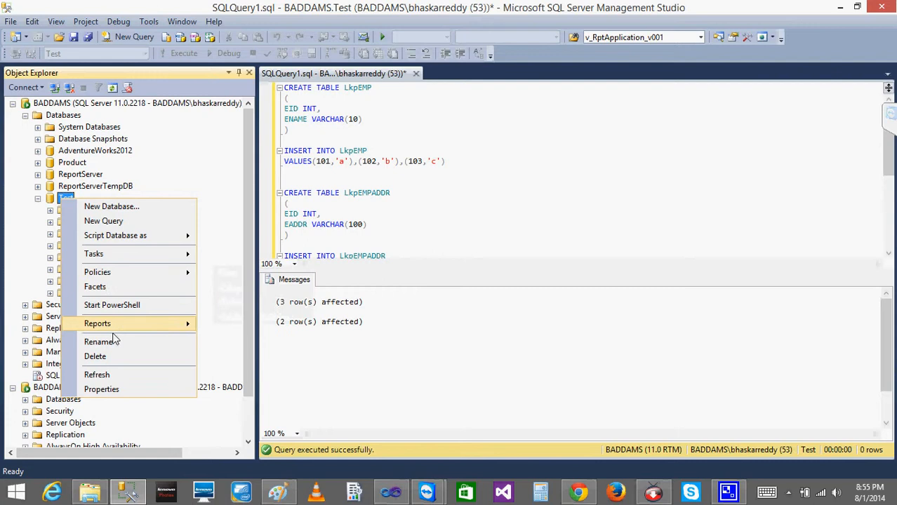
left_click(112, 355)
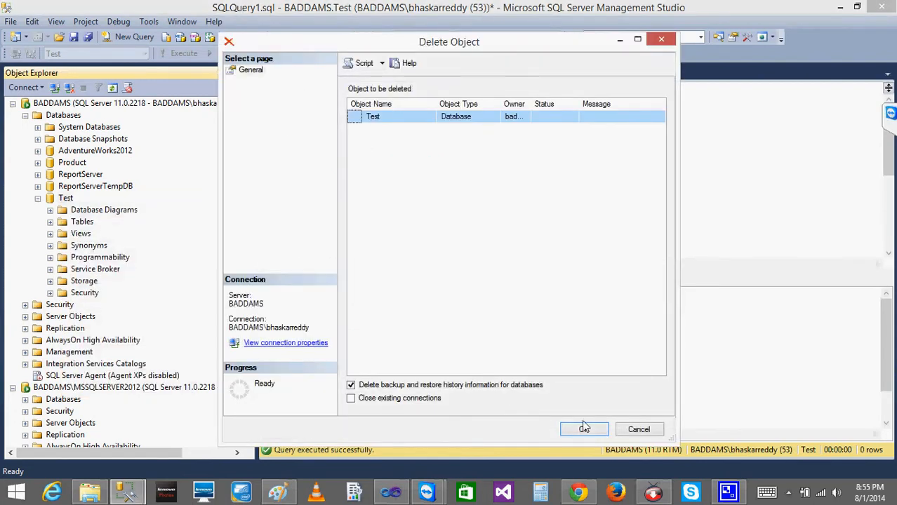
left_click(583, 429)
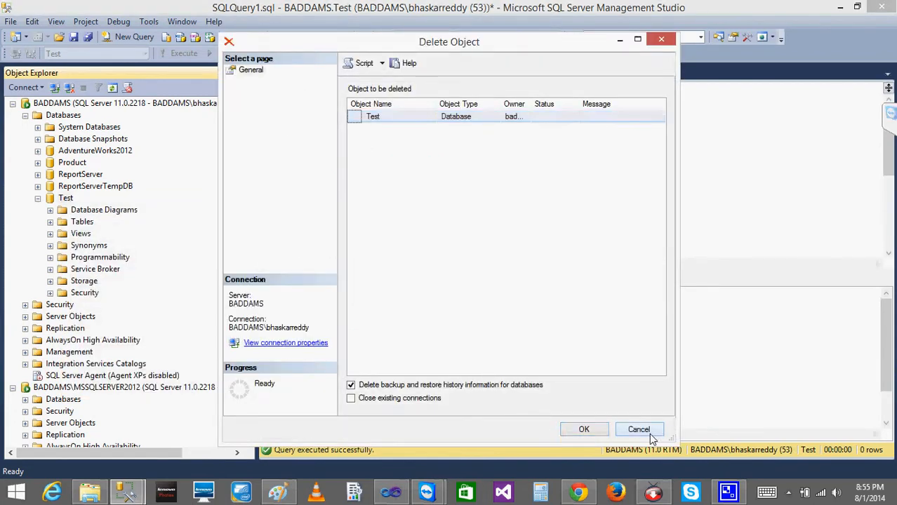
Step: Refresh the first server's Test database and expand its Tables folder to locate the LkpEMP and LkpEMPADDR tables
right_click(67, 199)
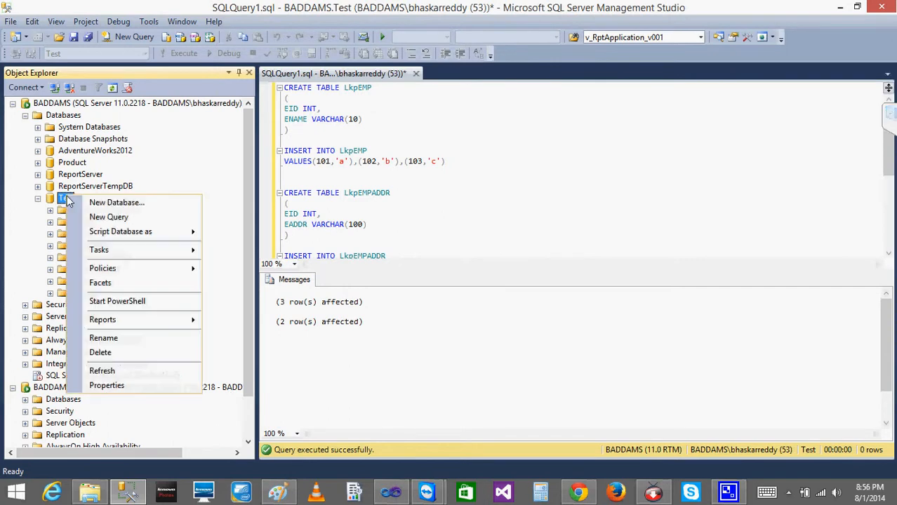
left_click(116, 370)
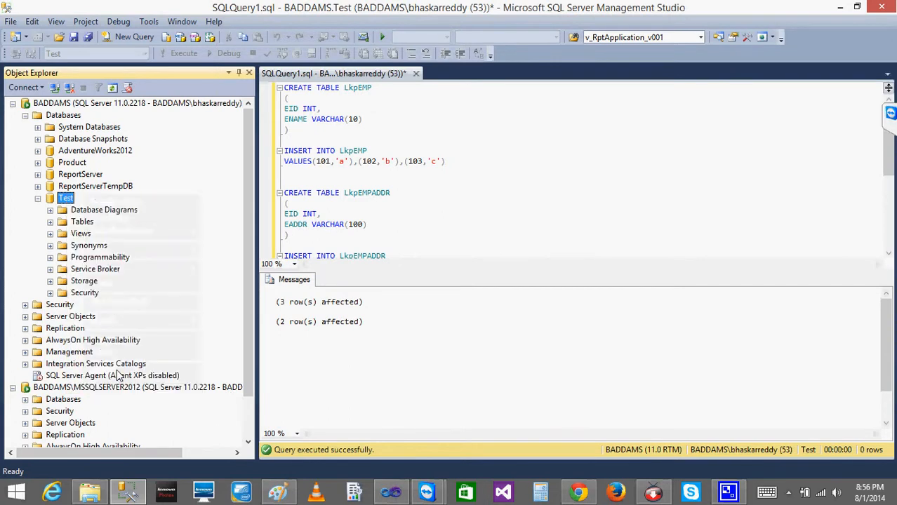
left_click(51, 222)
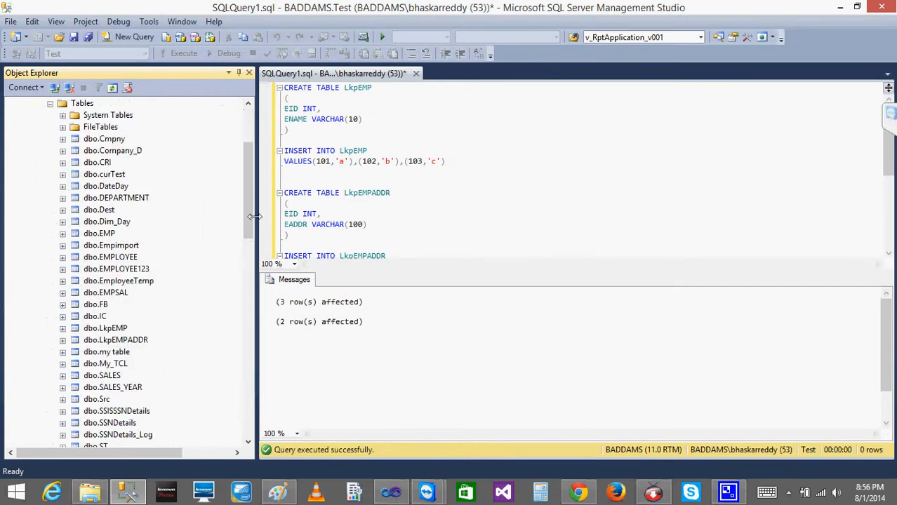
left_click_drag(247, 217, 235, 342)
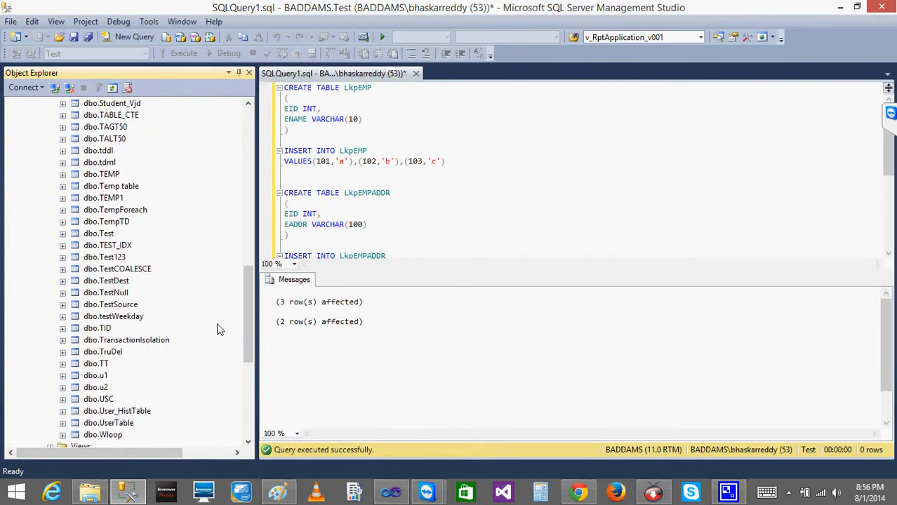
left_click_drag(249, 333, 263, 229)
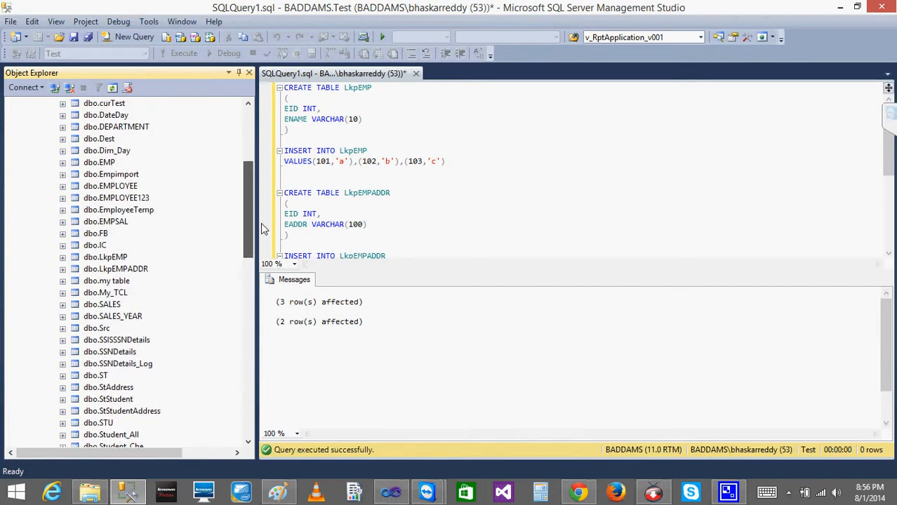
Step: Delete the dbo.LkpEMPADDR table from the first server's Test database
right_click(127, 269)
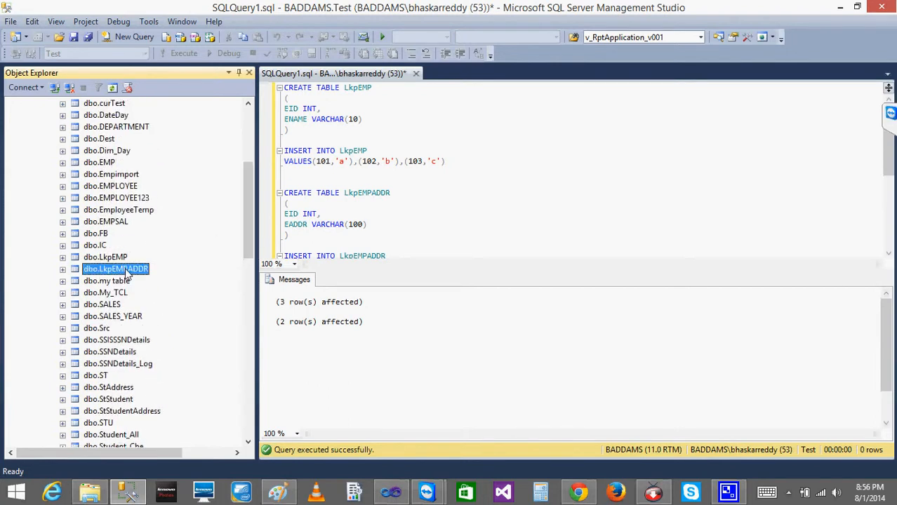
left_click(188, 437)
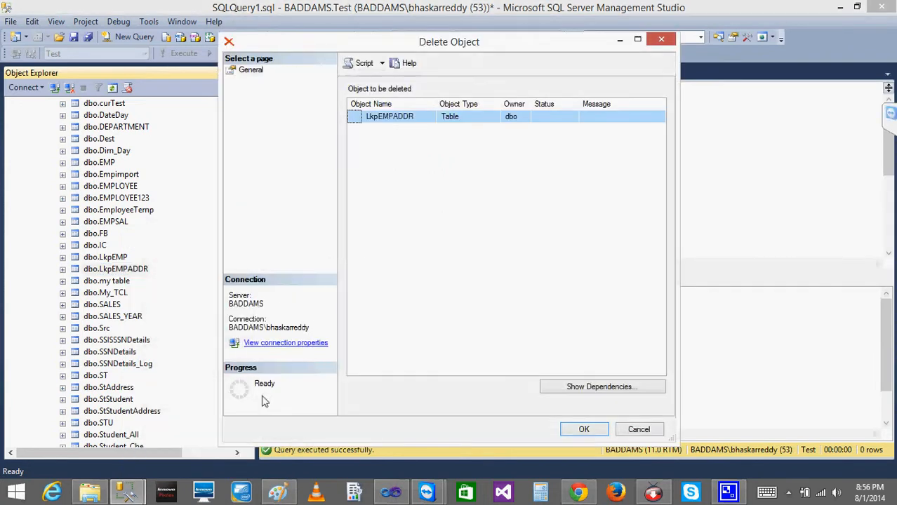
left_click(583, 429)
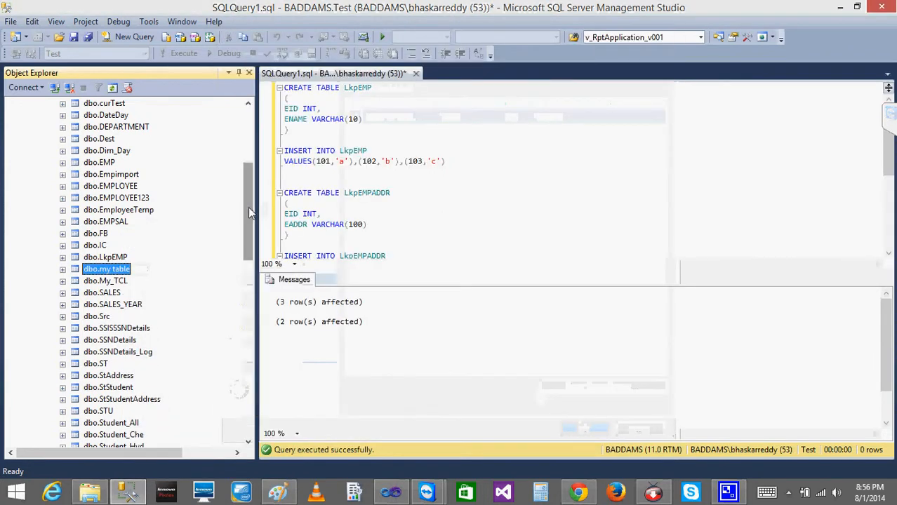
Step: Collapse the first server's tree and select the test database under the MSSQLSERVER2012 instance
left_click_drag(247, 207, 244, 105)
left_click(26, 115)
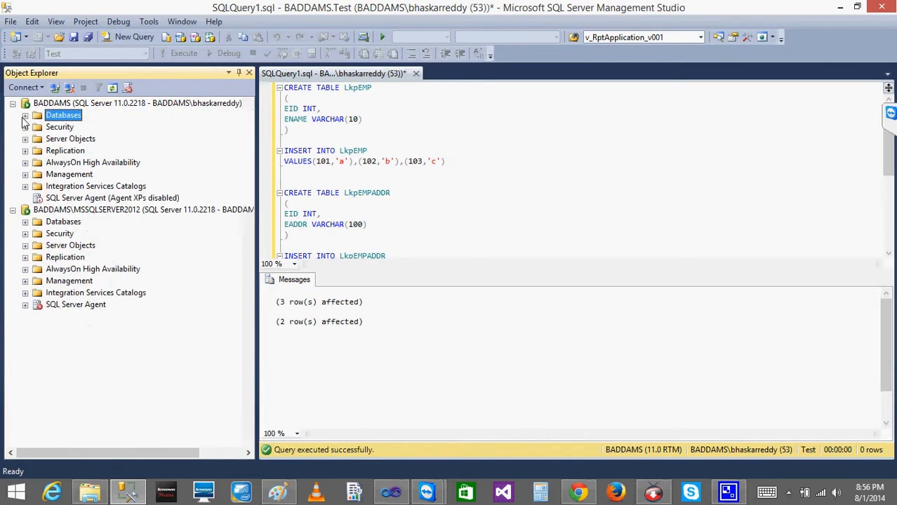
left_click(13, 104)
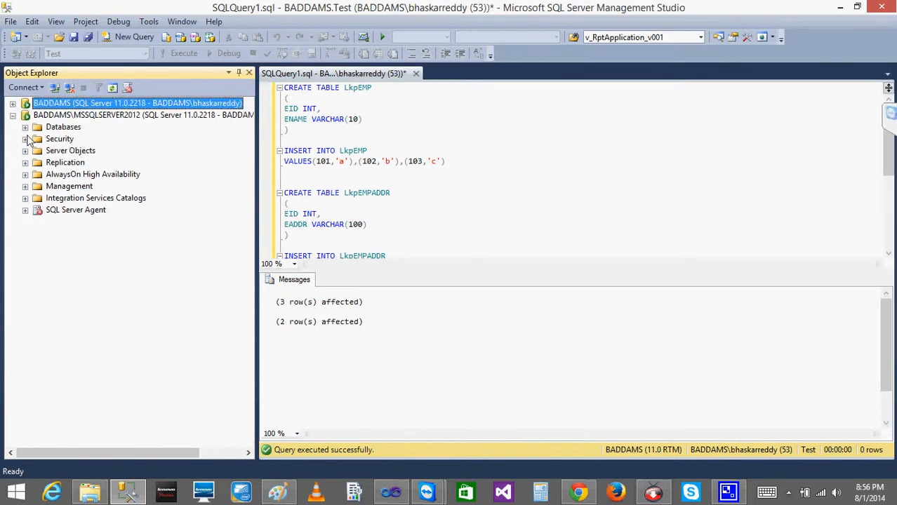
left_click(25, 127)
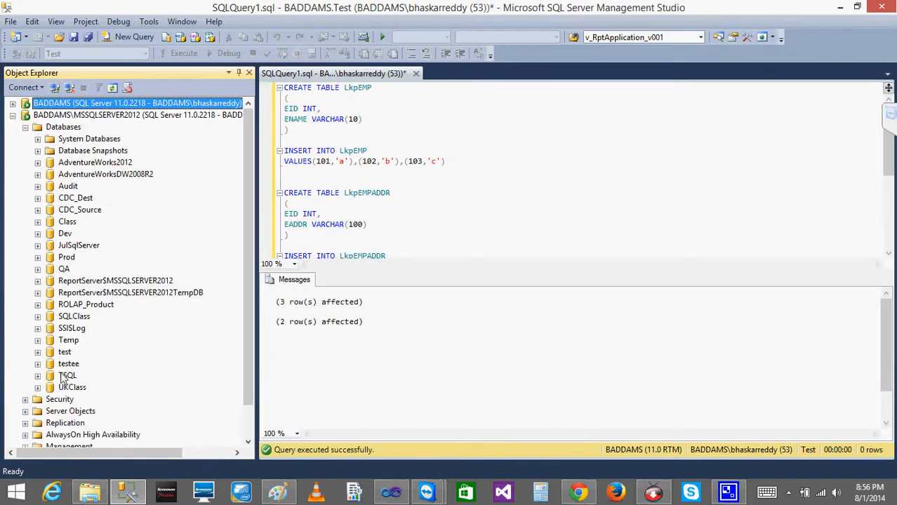
left_click(63, 353)
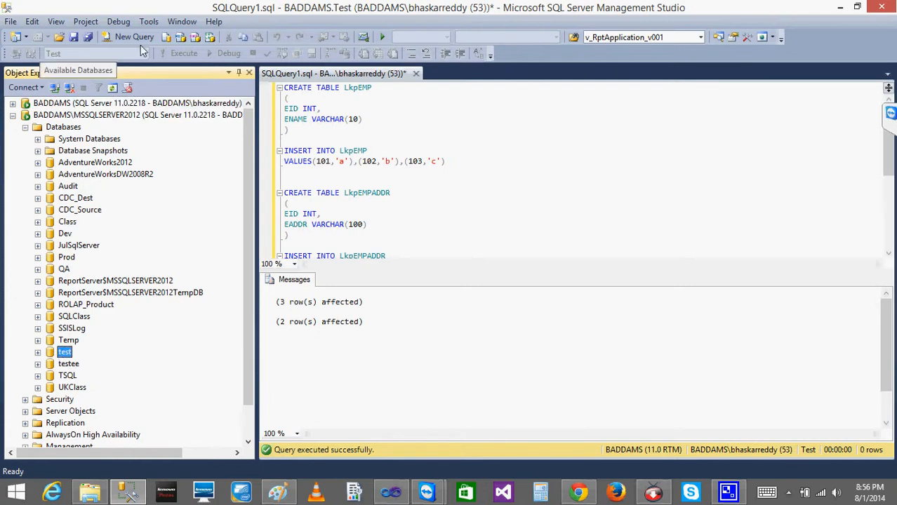
Step: Copy the LkpEMPADDR CREATE TABLE and INSERT statements from the SQLQuery1 script and remove them there
left_click(383, 238)
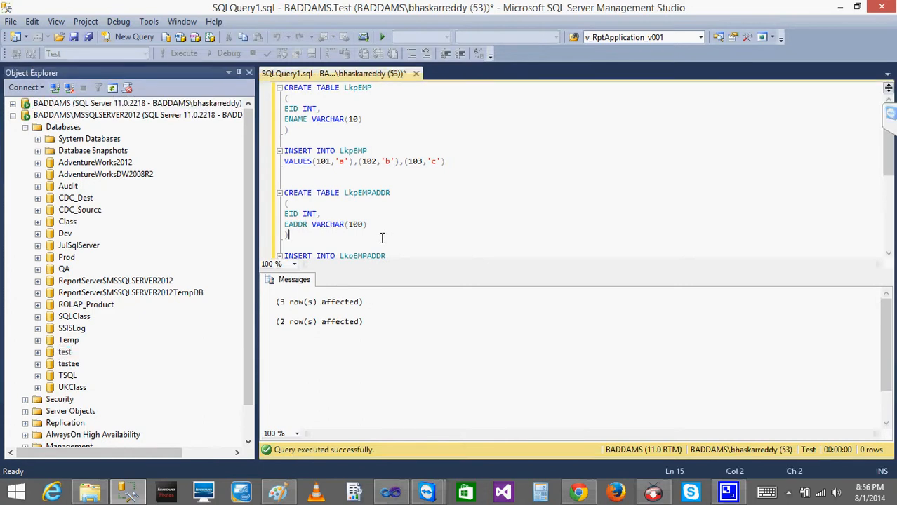
key("Up")
key("shift+Down")
key("shift+Down")
key("shift+Down")
key("shift+Down")
key("shift+Down")
key("shift+Down")
key("shift+Down")
key("shift+Down")
key("shift+Right")
key("shift+Right")
key("shift+Right")
key("shift+Right")
key("shift+Right")
key("shift+Right")
key("shift+Right")
key("shift+Right")
key("shift+Right")
key("shift+Right")
key("shift+Right")
key("shift+Right")
key("shift+Right")
key("shift+Right")
key("shift+Right")
key("shift+Right")
key("shift+Right")
key("shift+Right")
key("shift+Right")
key("shift+Right")
key("ctrl+c")
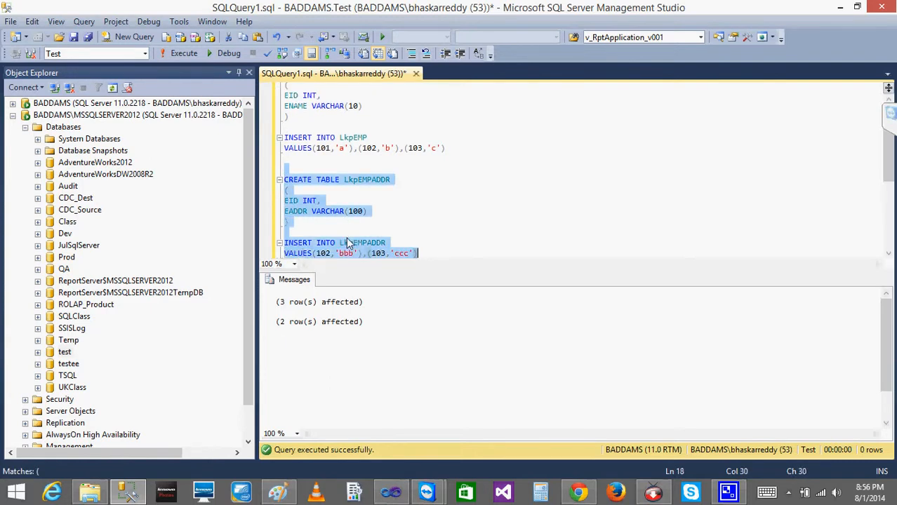
key("Delete")
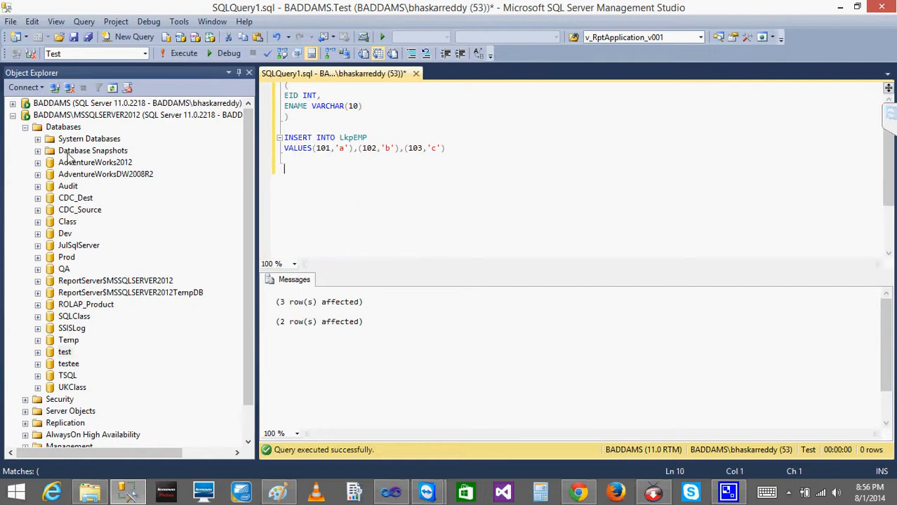
Step: Open a new query on the MSSQLSERVER2012 instance's test database and paste the LkpEMPADDR CREATE TABLE and INSERT statements
left_click(64, 352)
key("F2")
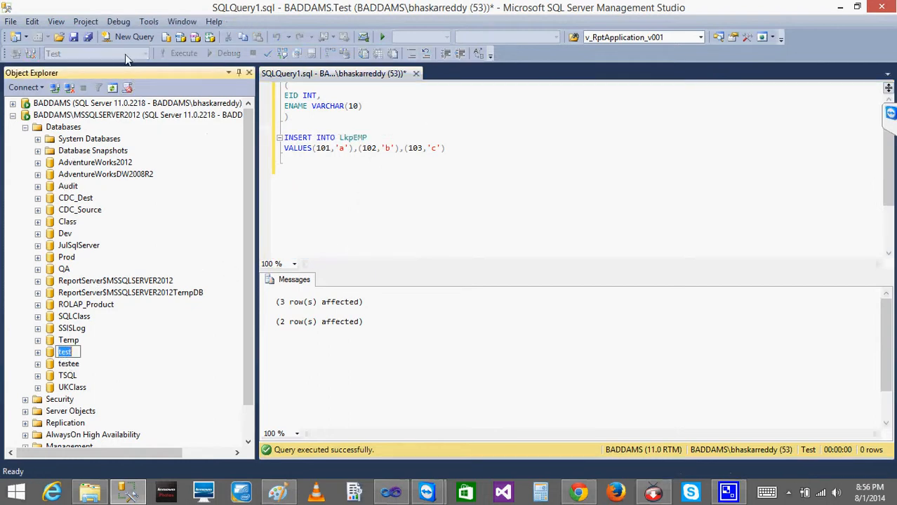
left_click(134, 38)
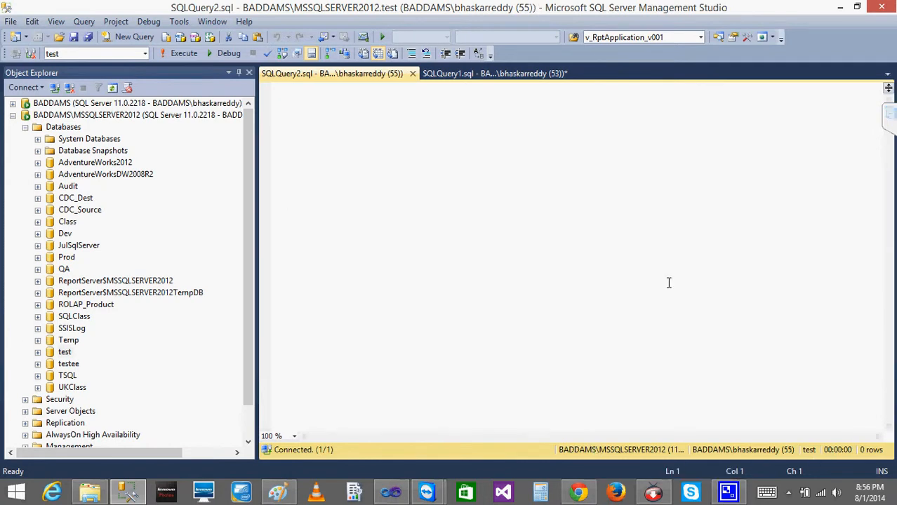
key("ctrl+v")
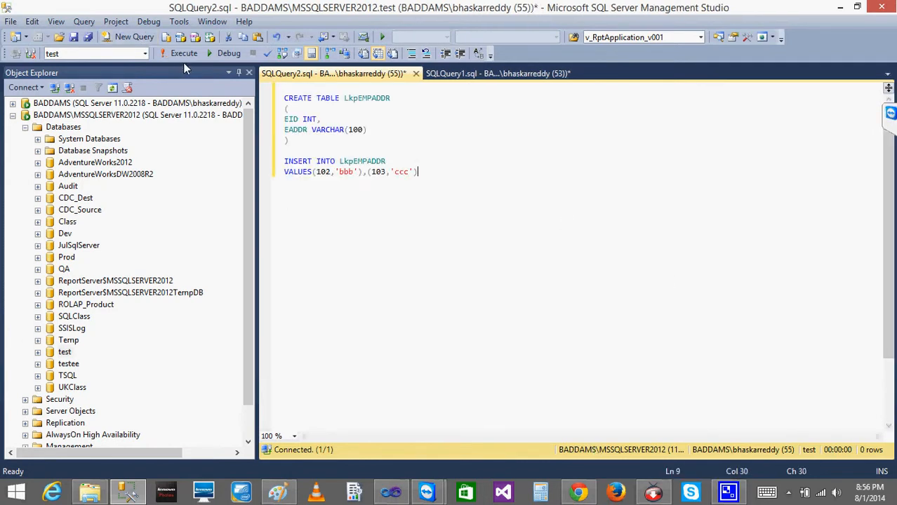
Step: Execute the LkpEMPADDR script against the test database of the MSSQLSERVER2012 instance
double_click(184, 62)
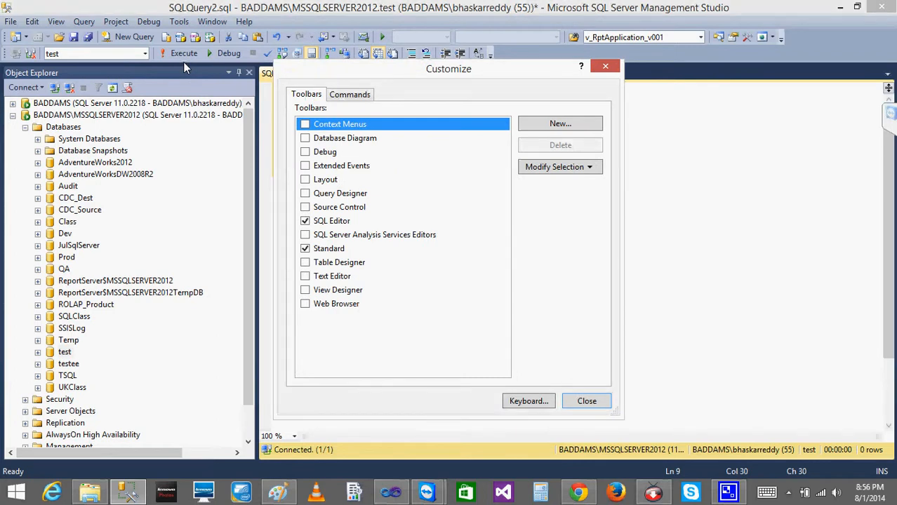
left_click(587, 401)
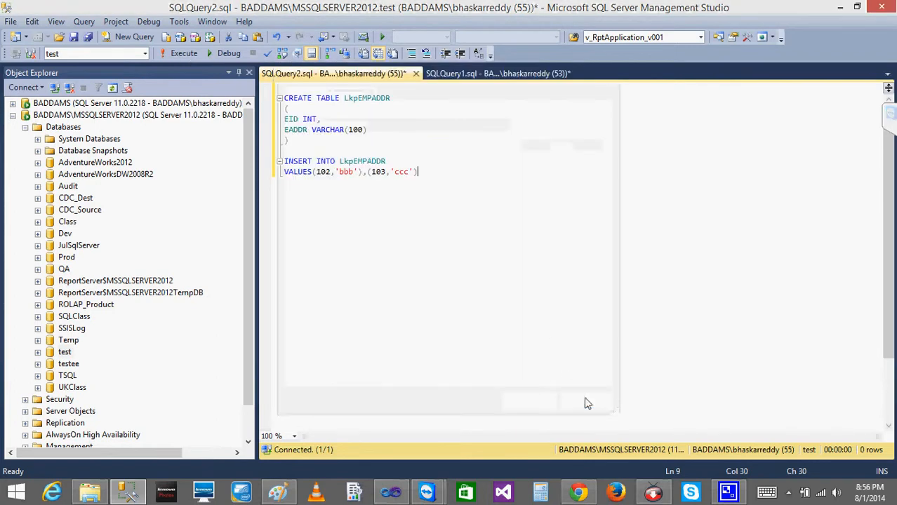
left_click(183, 50)
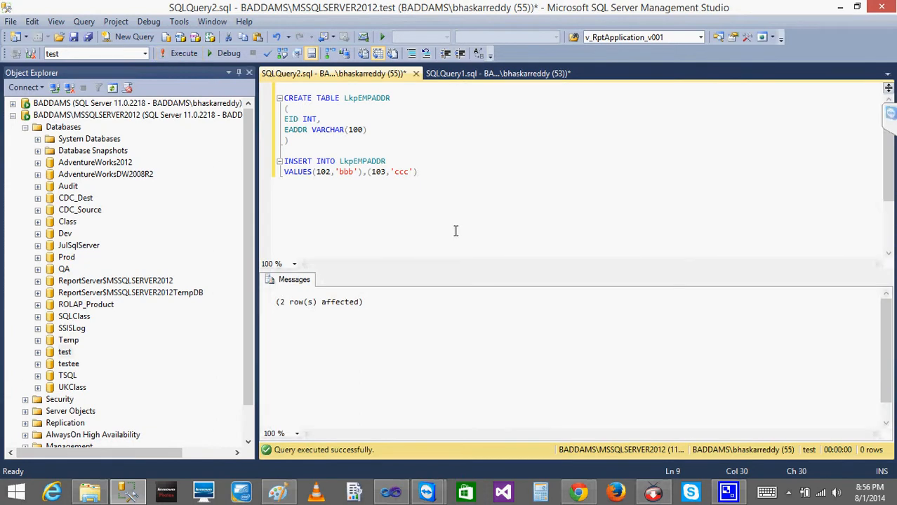
Step: Switch to Visual Studio and add an OLE DB Source to the TransForm data flow of Transformation3.dtsx
left_click(391, 493)
left_click_drag(125, 219, 134, 372)
left_click_drag(55, 291, 315, 176)
Step: Configure the OLE DB Source to read the [dbo].[LkpEMP] table, previewing its rows and loading its columns
double_click(338, 182)
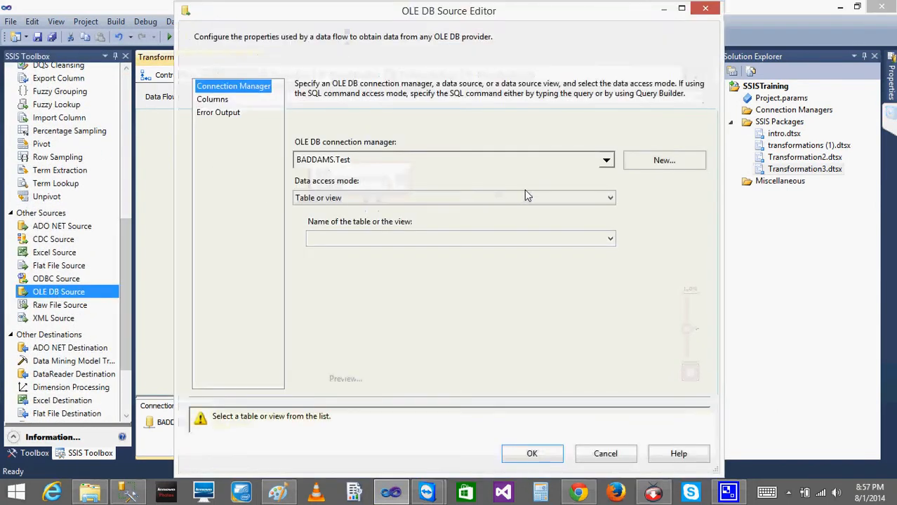
left_click_drag(609, 281, 610, 340)
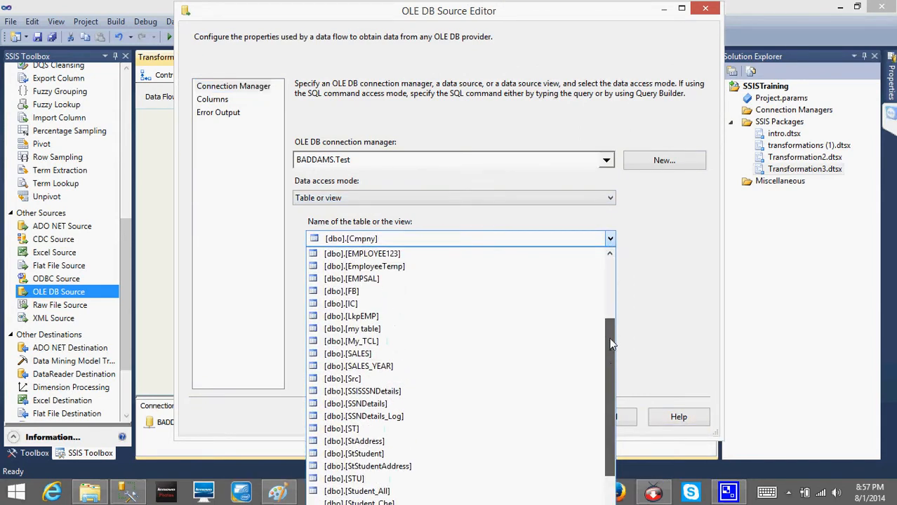
left_click(393, 317)
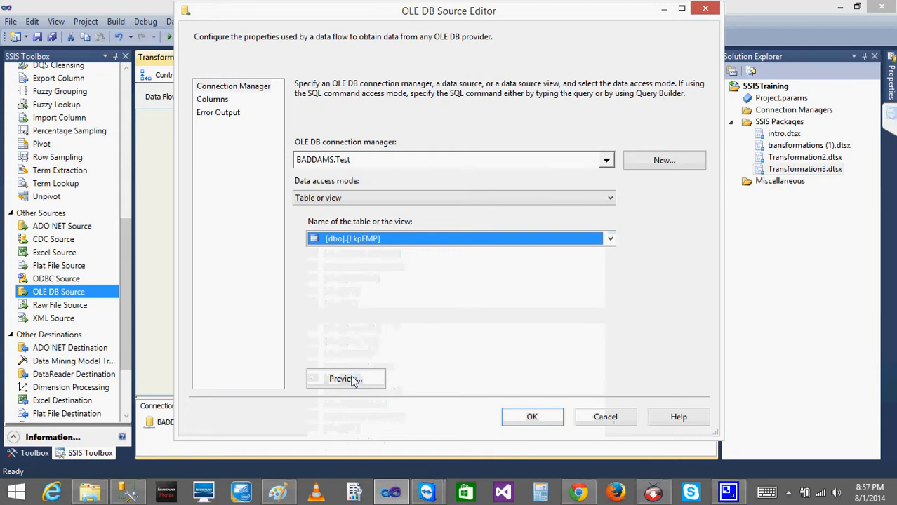
left_click(342, 377)
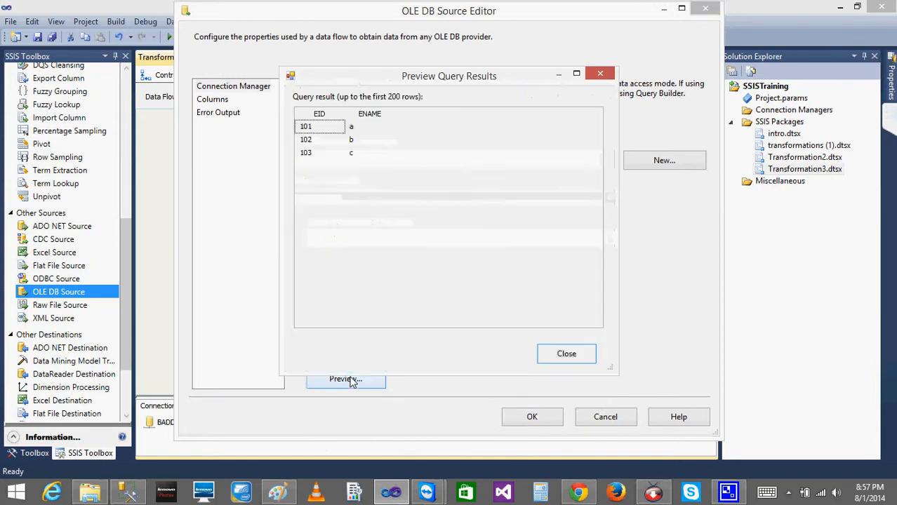
left_click(565, 354)
left_click(222, 103)
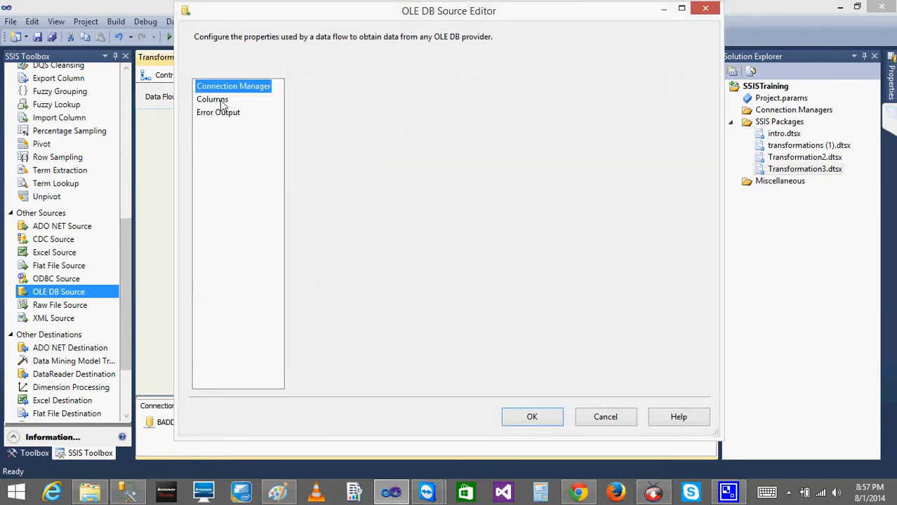
left_click(531, 417)
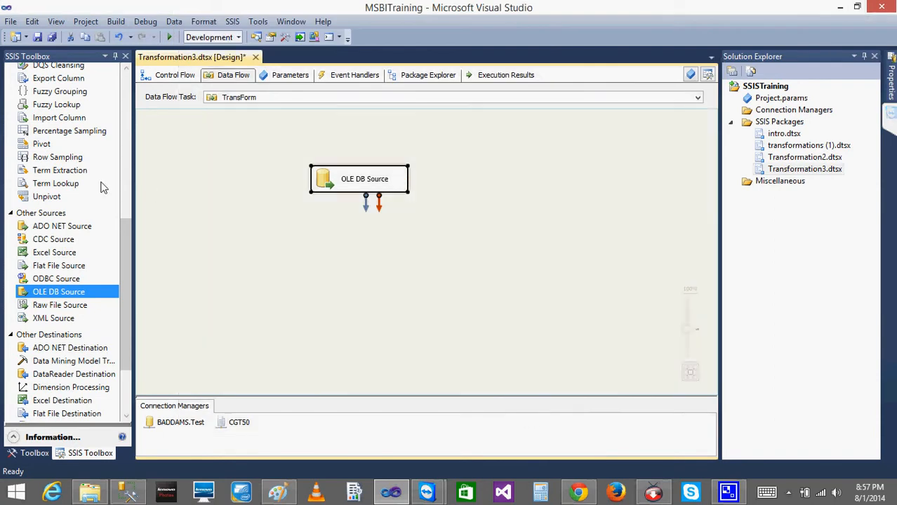
Step: Add a Lookup transformation below the OLE DB Source and connect the source's regular output to it
left_click_drag(126, 253, 138, 352)
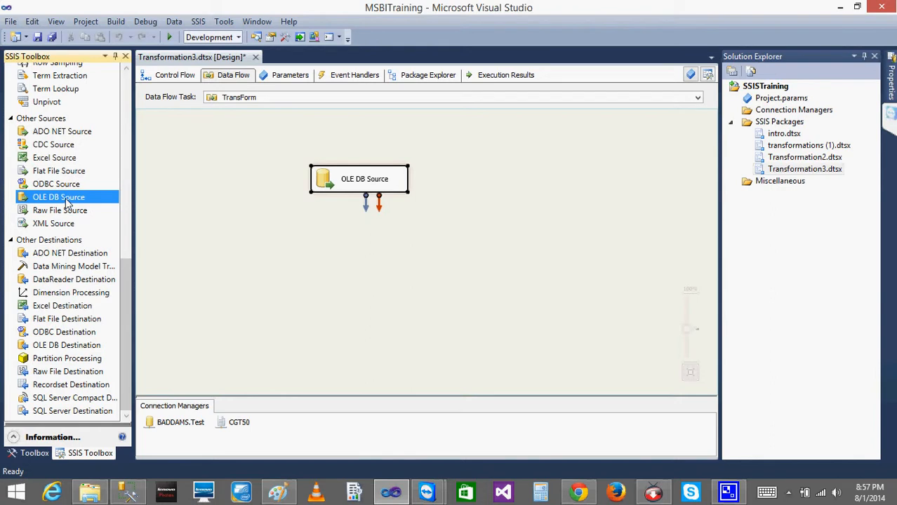
left_click_drag(122, 285, 127, 99)
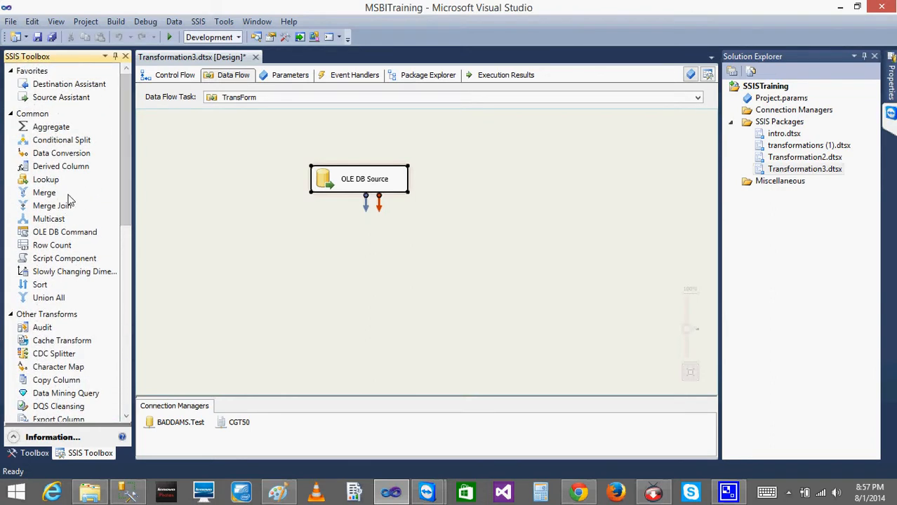
left_click_drag(40, 180, 347, 264)
left_click(365, 202)
left_click_drag(365, 226, 368, 275)
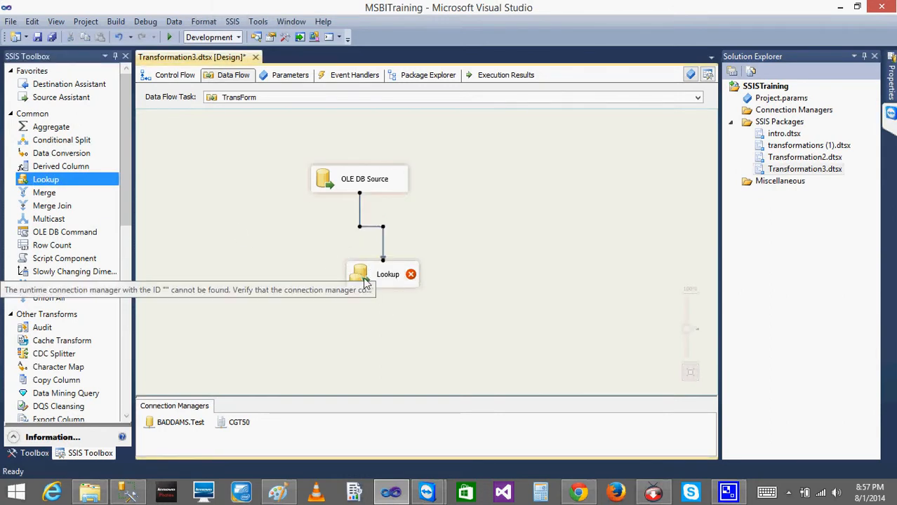
Step: Open the Lookup transformation's settings and keep Full cache with the OLE DB connection manager as connection type
left_click(364, 280)
double_click(365, 281)
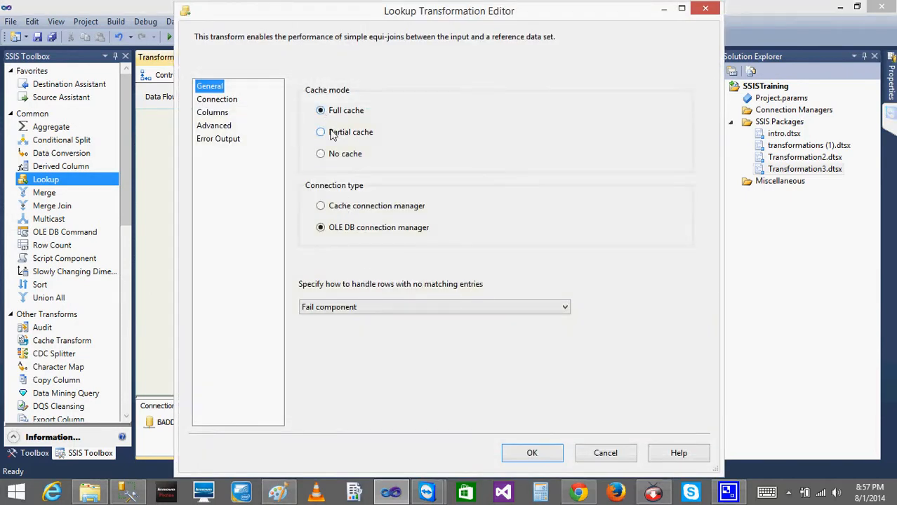
left_click(351, 313)
left_click(349, 311)
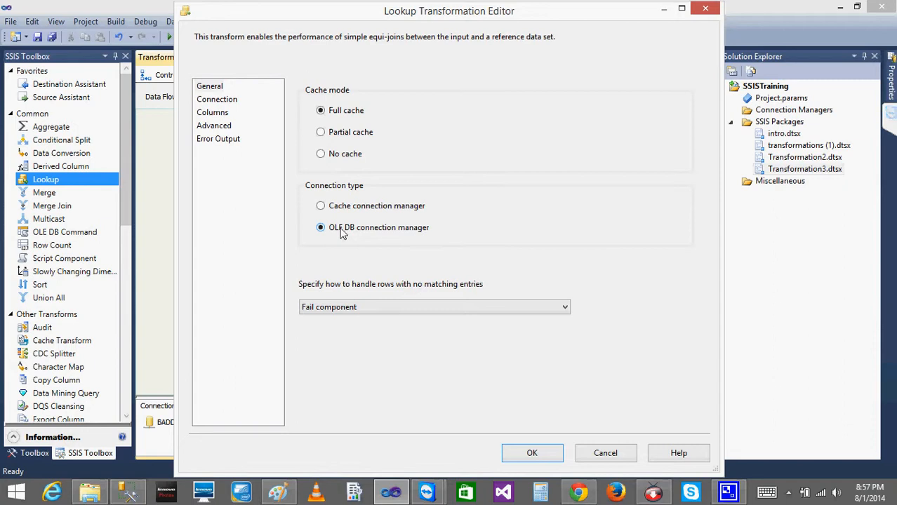
left_click(332, 208)
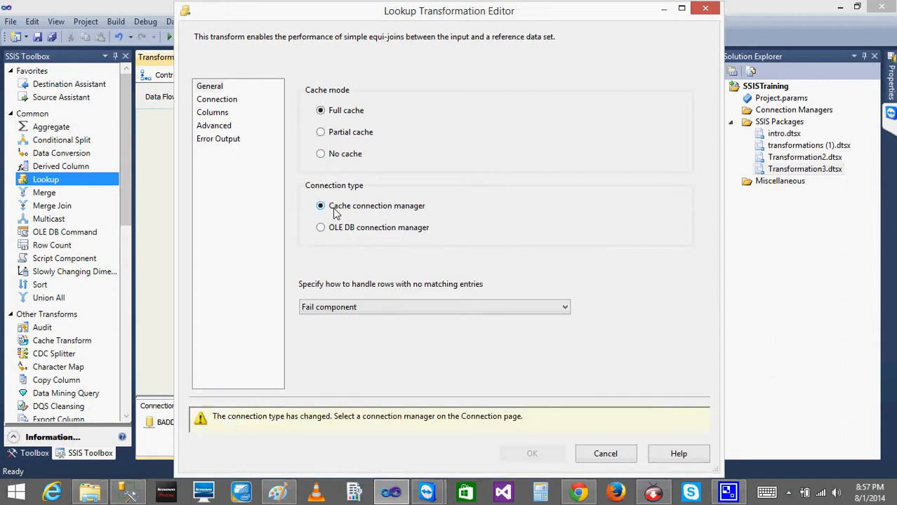
left_click(321, 229)
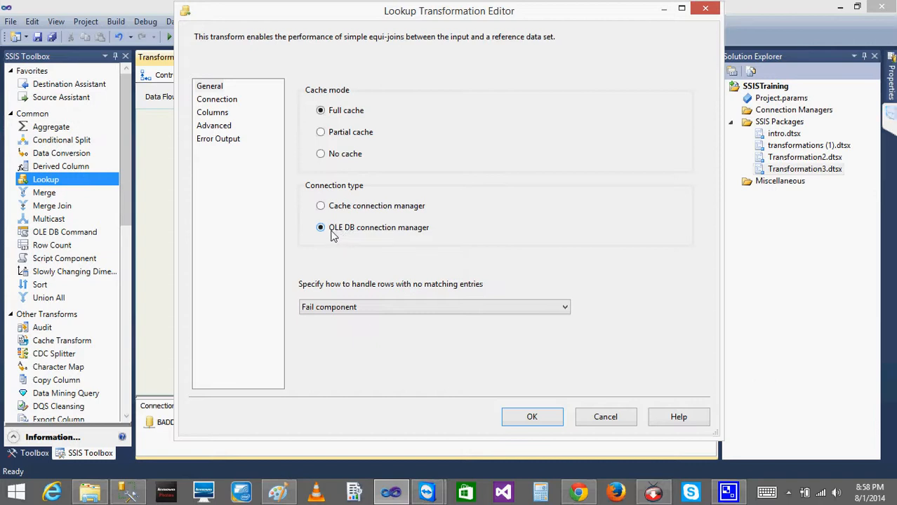
Step: Start a new OLE DB connection for the lookup reference data and set its server to the MSSQLSERVER2012 instance
left_click(230, 99)
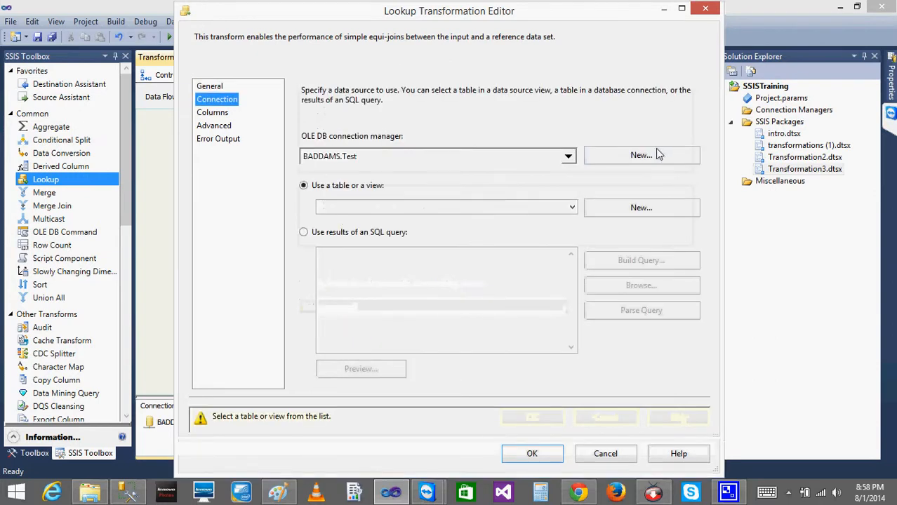
left_click(639, 156)
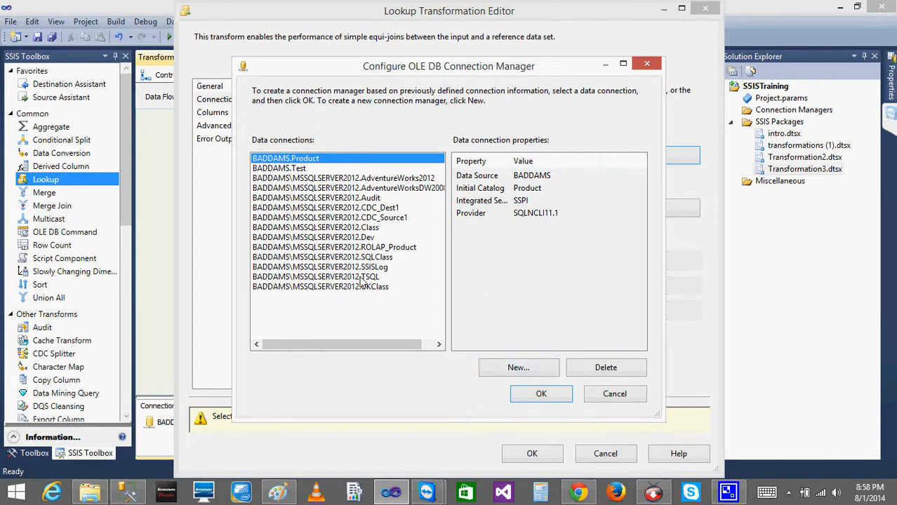
left_click(517, 368)
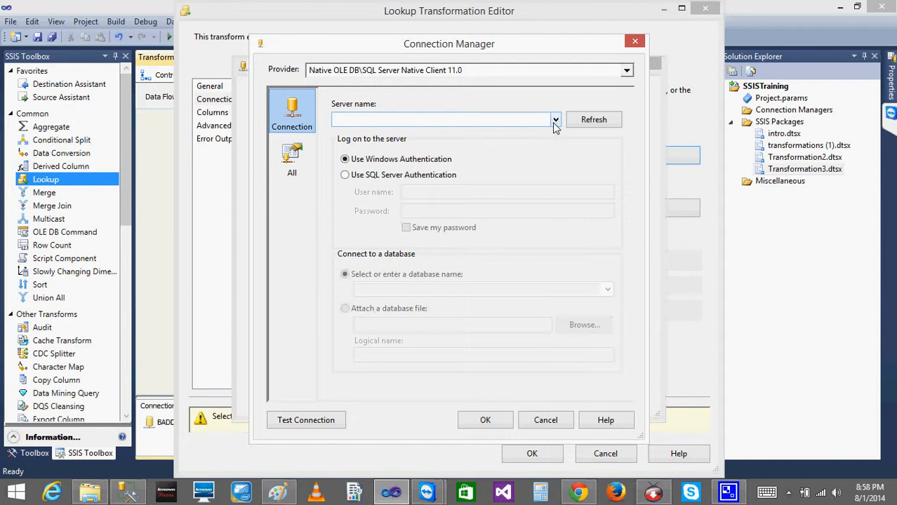
left_click(555, 120)
left_click(512, 135)
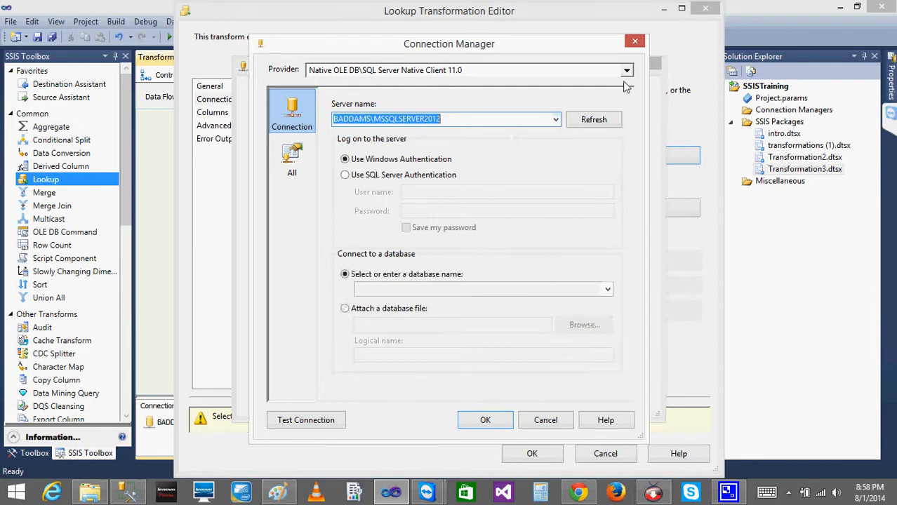
left_click(627, 70)
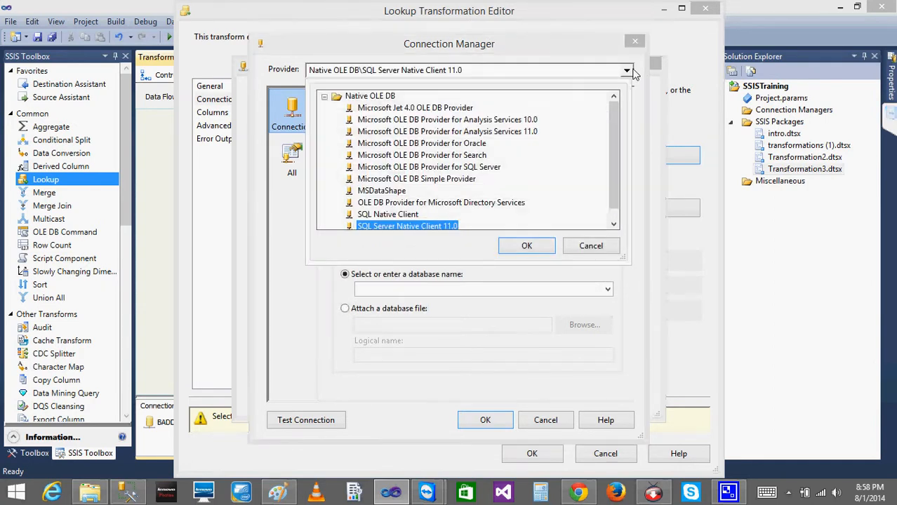
left_click_drag(616, 134, 618, 153)
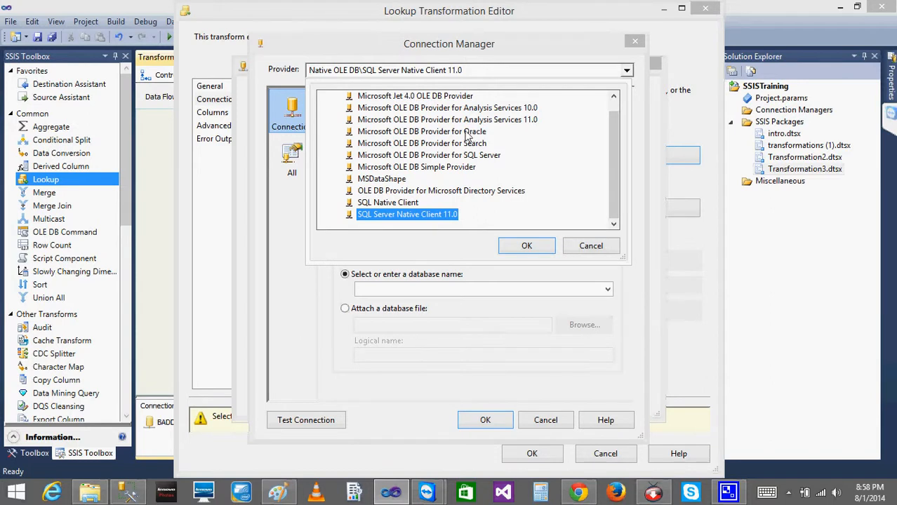
left_click(595, 251)
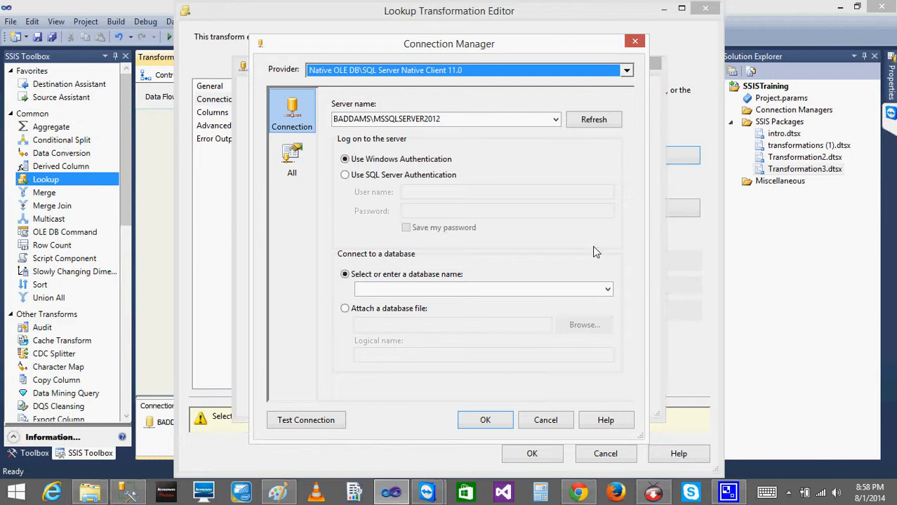
Step: Select the test database for the new connection, test the connection, and assign it to the Lookup
left_click(607, 289)
left_click(607, 289)
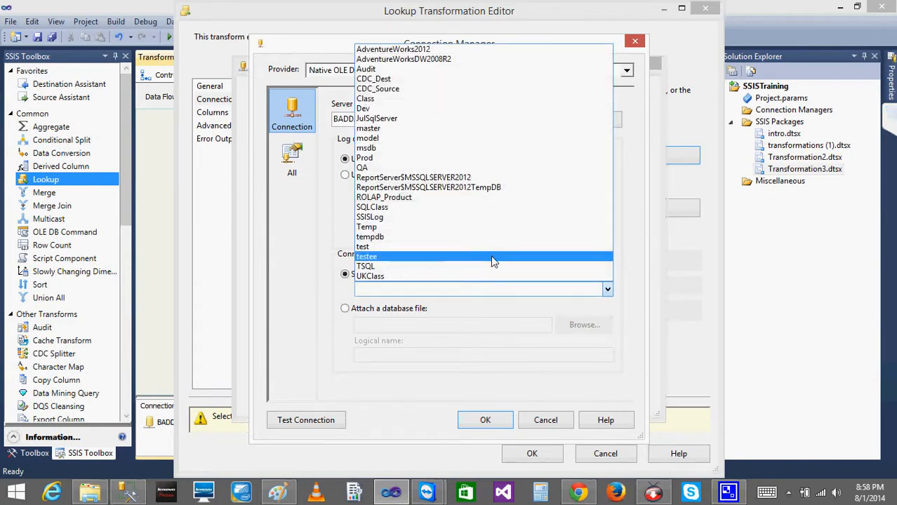
left_click(440, 246)
left_click(309, 426)
left_click(645, 262)
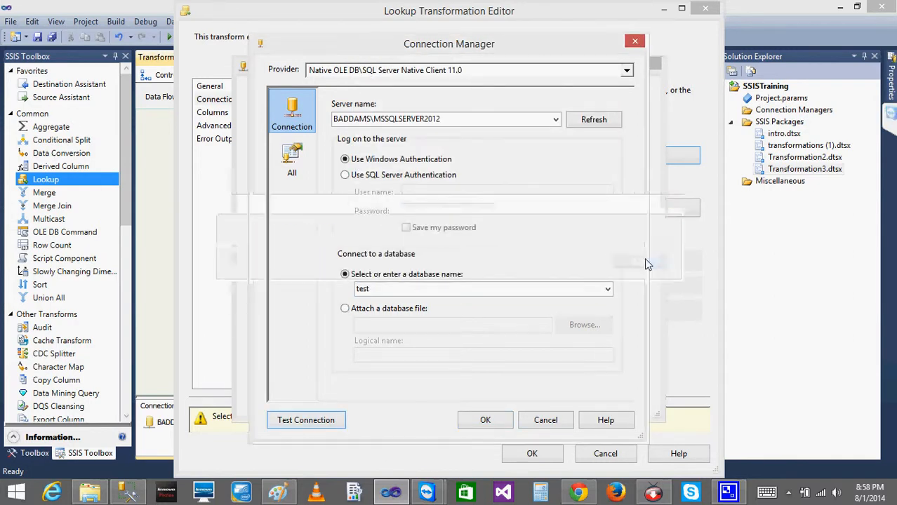
left_click(484, 420)
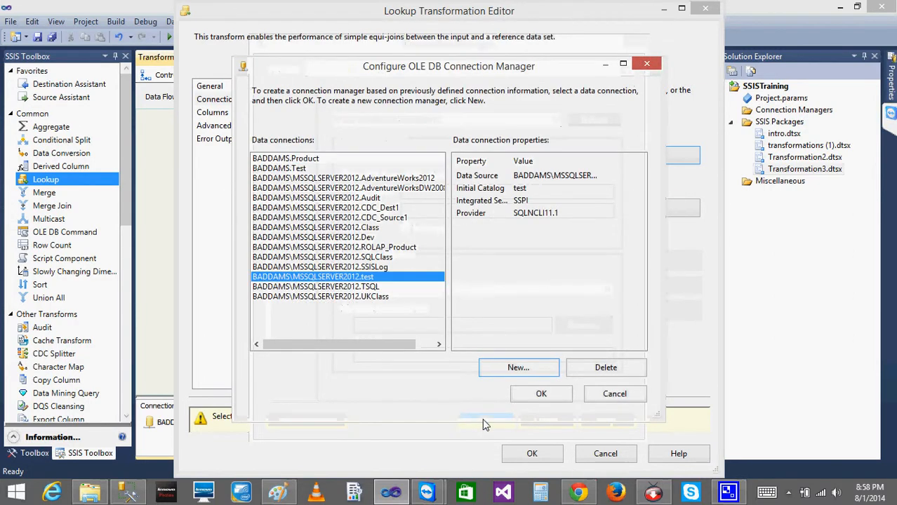
left_click(540, 394)
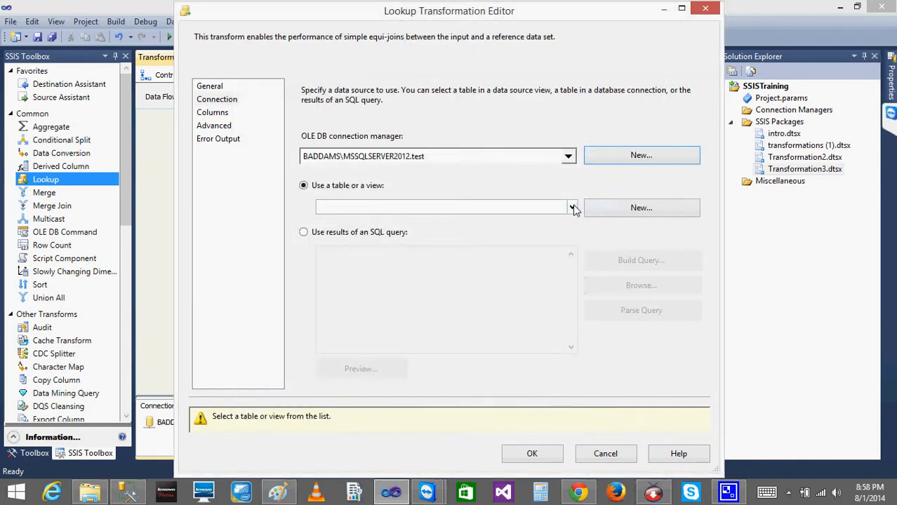
Step: Choose [dbo].[LkpEMPADDR] as the lookup reference table and preview its rows
left_click(572, 208)
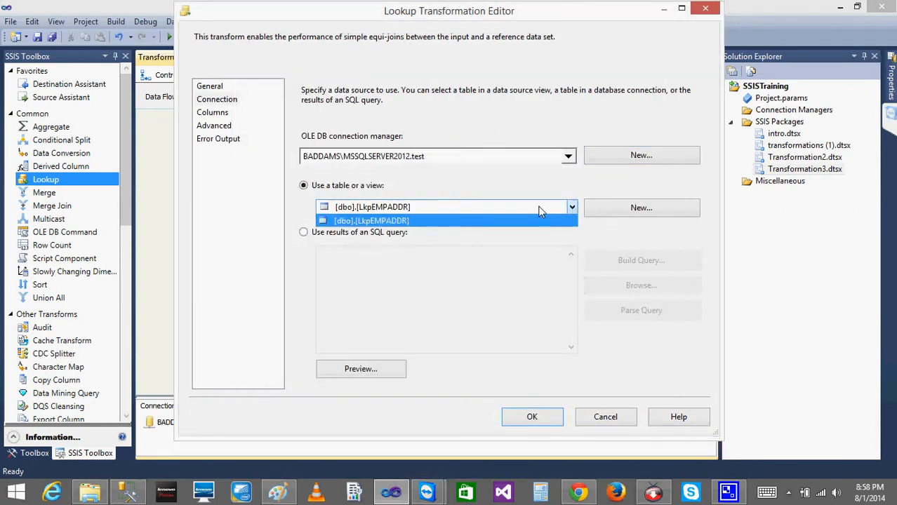
left_click(463, 223)
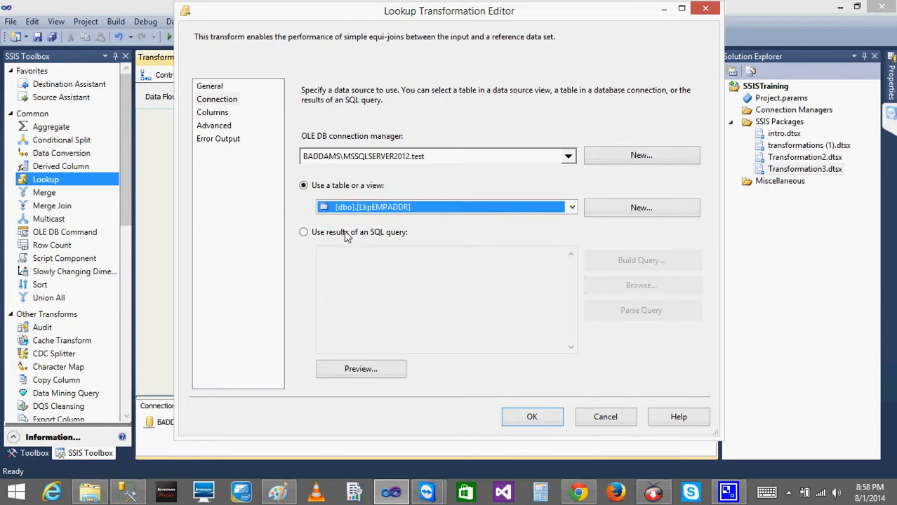
left_click(363, 366)
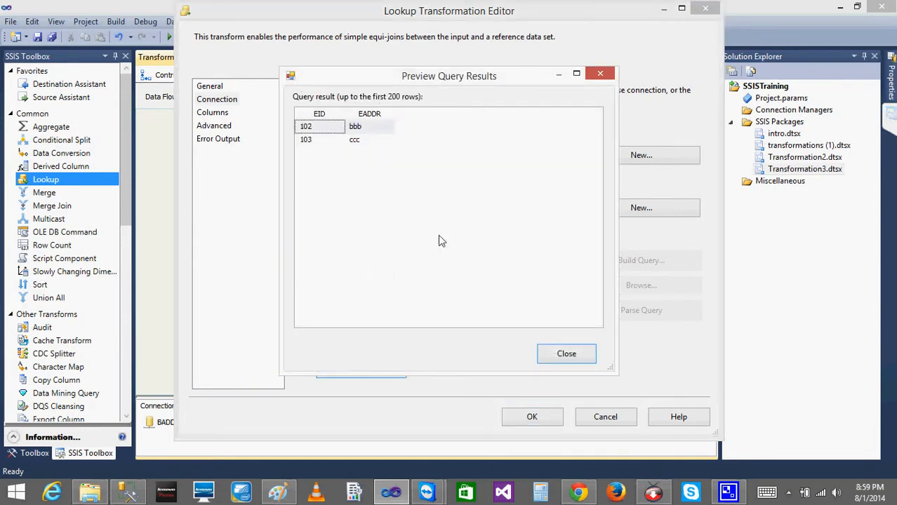
left_click(565, 353)
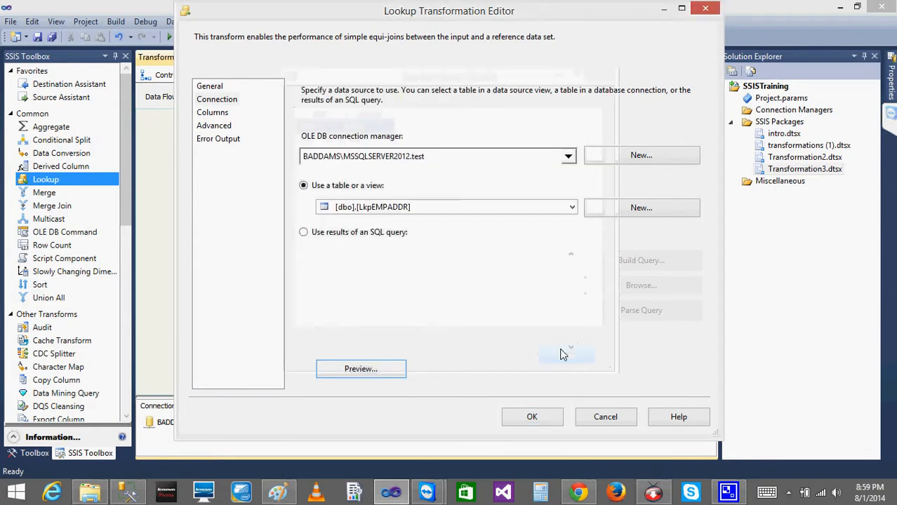
Step: Map the input EID column to the lookup EID column and include EID and EADDR as lookup output columns
left_click(211, 113)
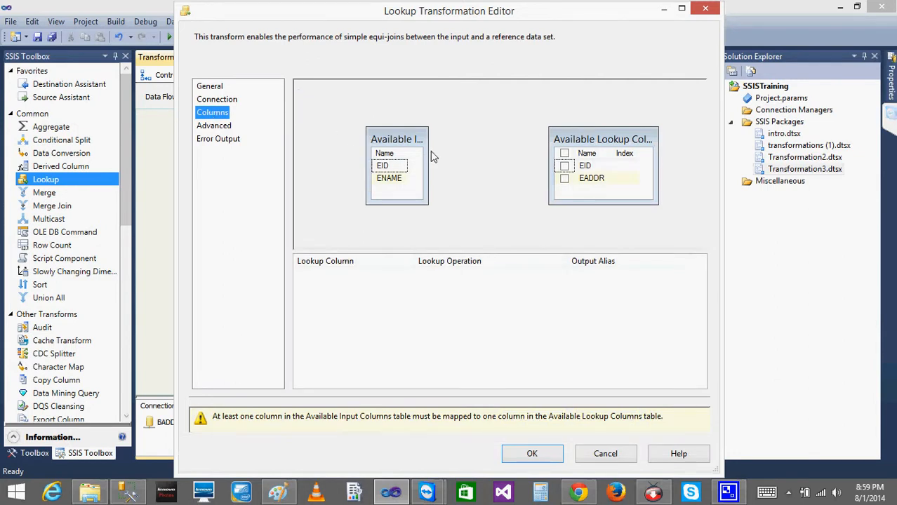
left_click_drag(426, 144, 496, 143)
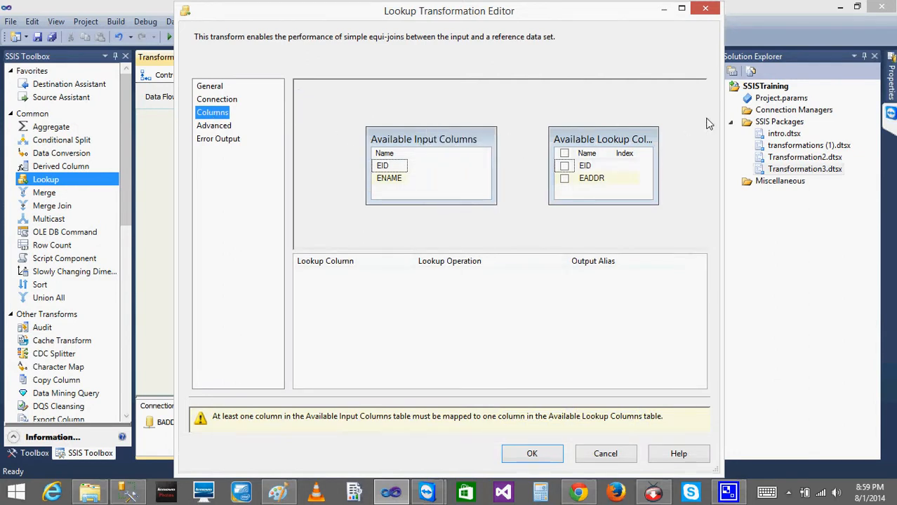
left_click_drag(658, 139, 706, 139)
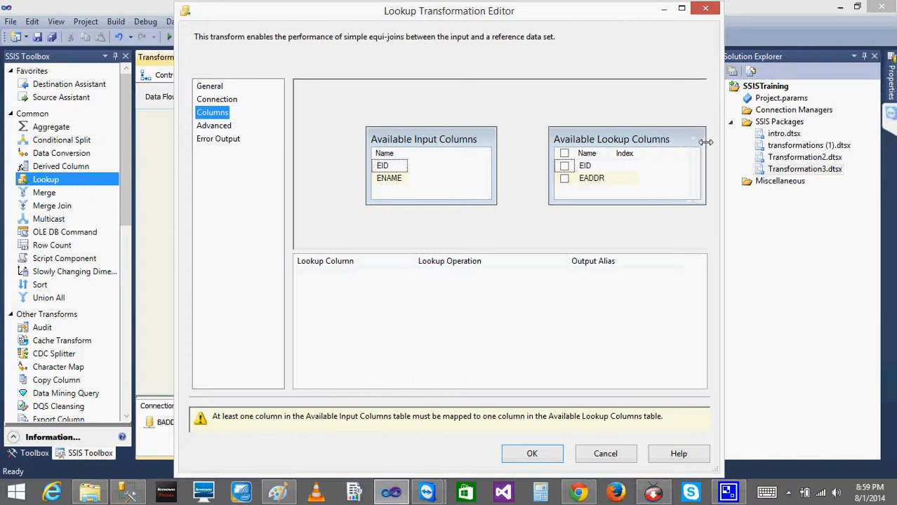
left_click_drag(392, 167, 584, 168)
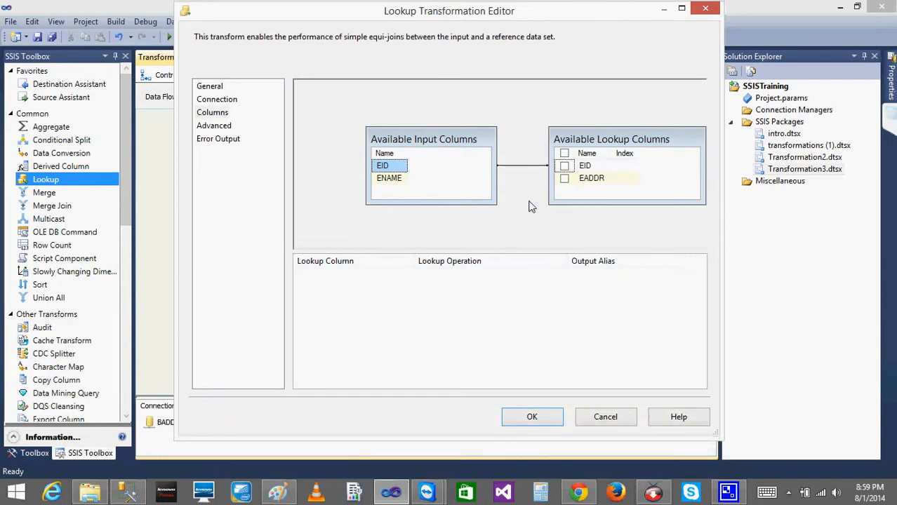
left_click(564, 167)
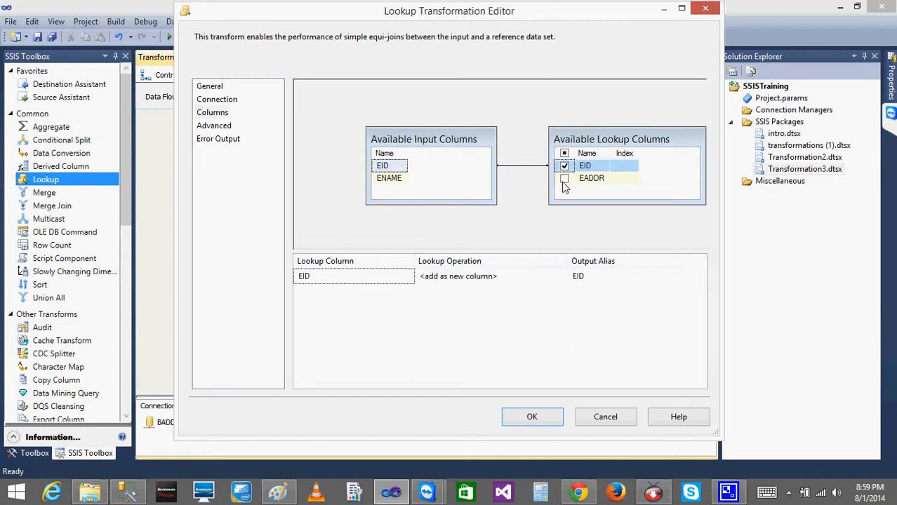
left_click(564, 179)
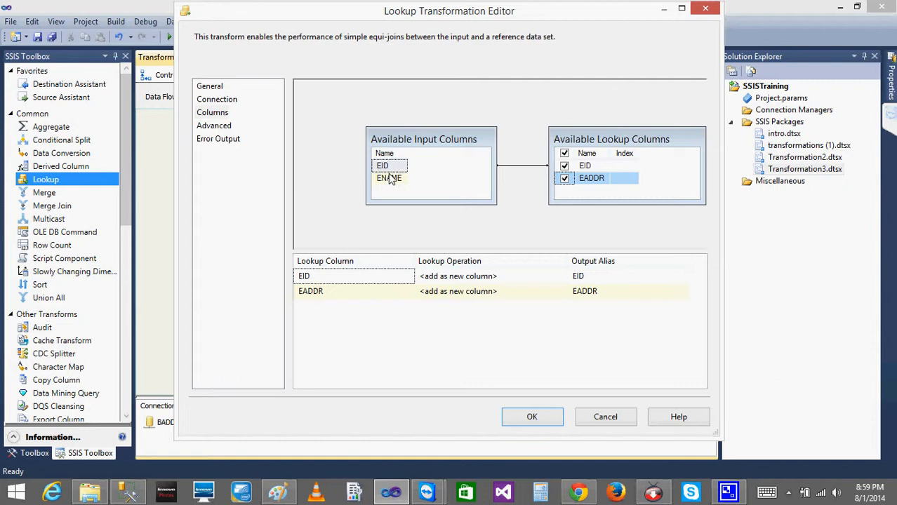
Step: Set the output aliases of the lookup columns to EID_Lkp and EADDR_Lkp and apply the Lookup settings
mouse_move(391, 180)
left_click(590, 275)
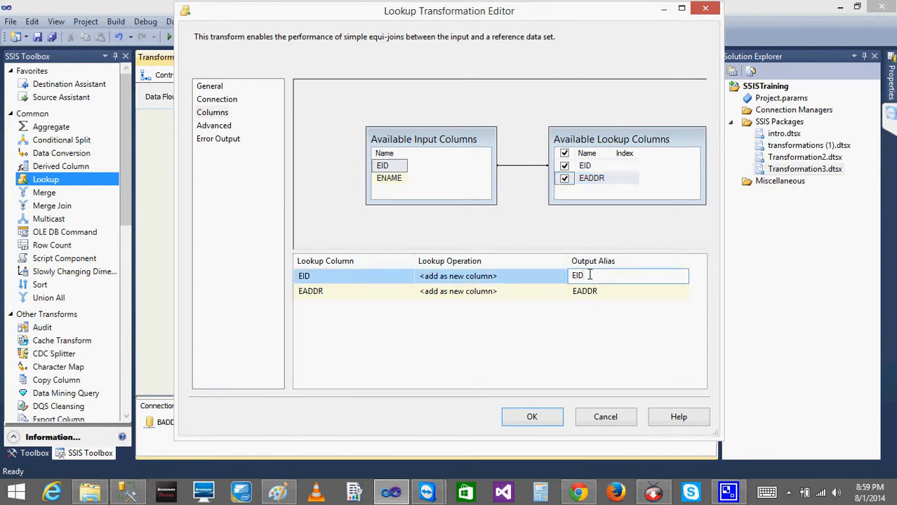
type("_Lkp")
left_click(603, 292)
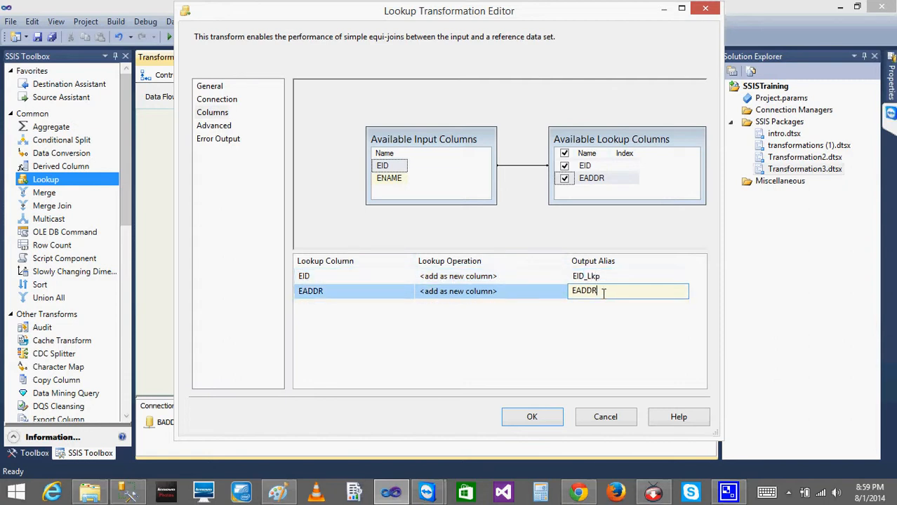
type("_Lkp")
left_click(531, 417)
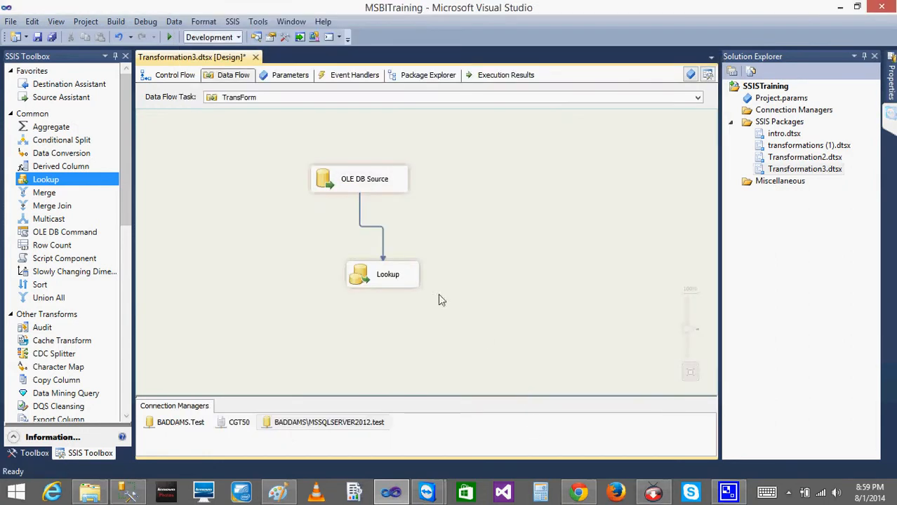
Step: Move the Lookup closer to the OLE DB Source and add a Flat File Destination below it
left_click(369, 276)
left_click_drag(370, 276, 356, 237)
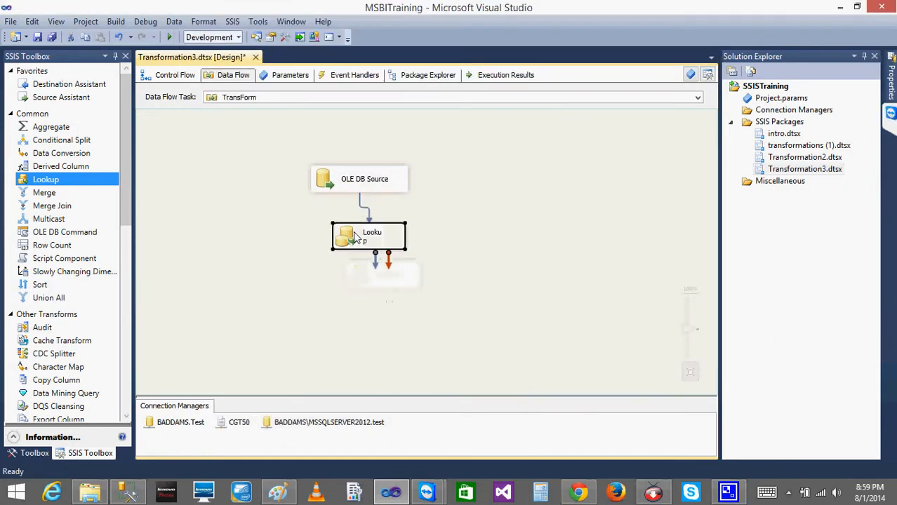
left_click(128, 184)
left_click_drag(127, 184, 127, 370)
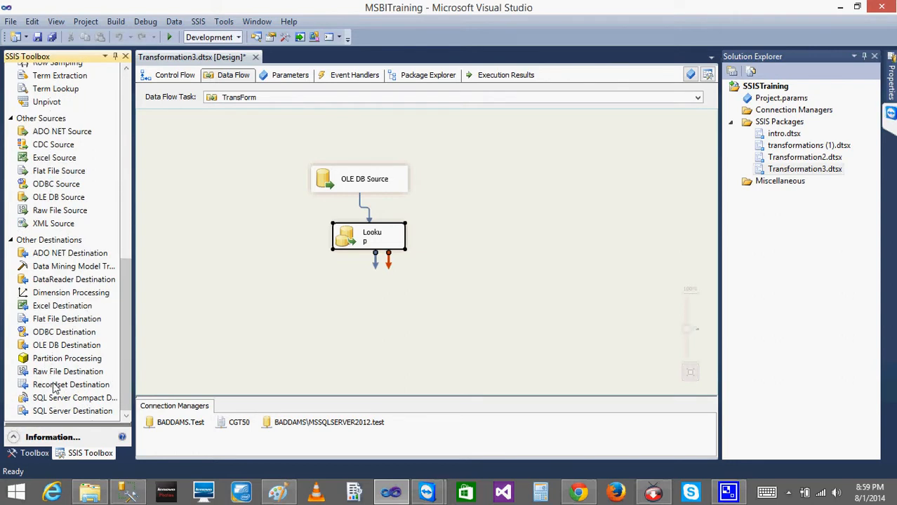
left_click_drag(53, 319, 302, 294)
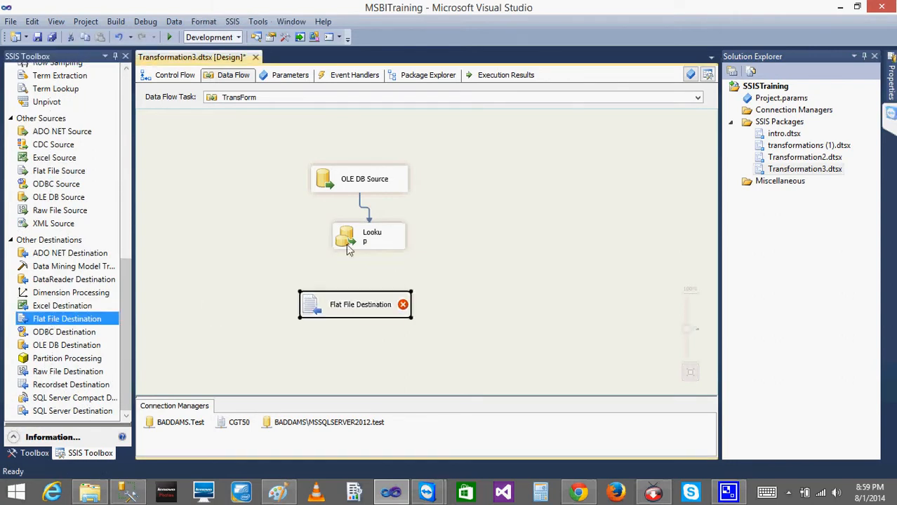
Step: Connect the Lookup Match Output to the Flat File Destination Input
left_click(350, 242)
left_click_drag(375, 259, 335, 312)
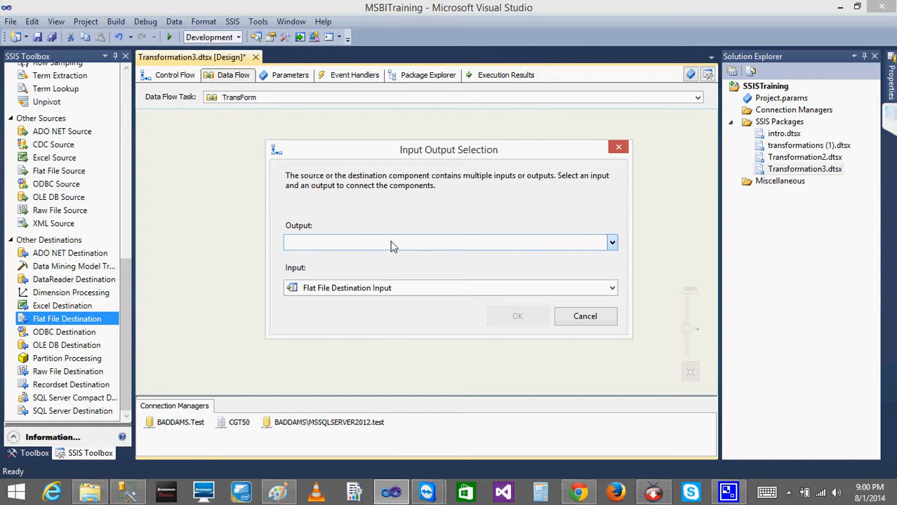
left_click(387, 242)
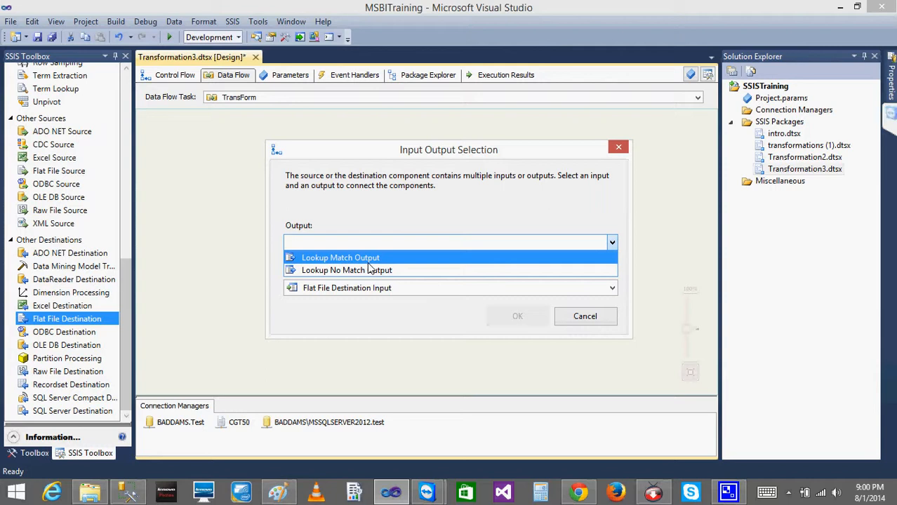
left_click(368, 261)
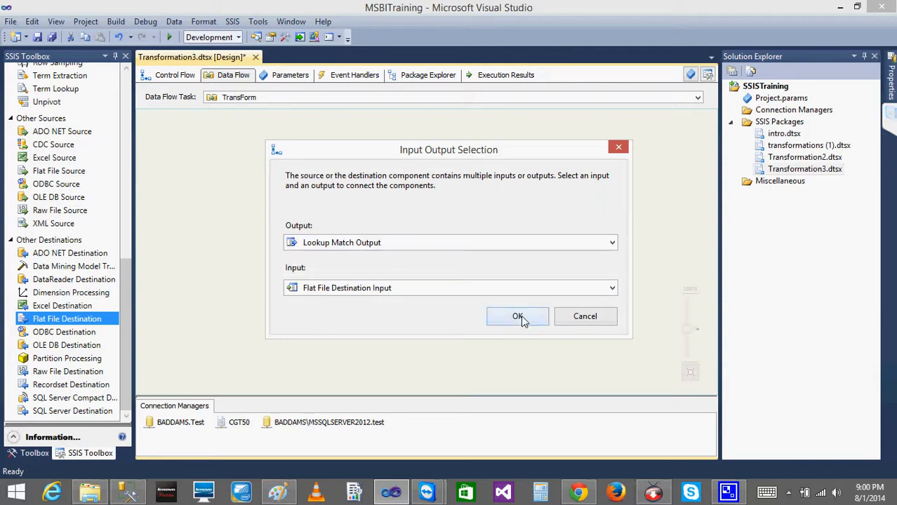
left_click(517, 316)
Step: Create a delimited flat file connection named MATCHED for the Flat File Destination, using the file Matched in the Files folder
double_click(324, 309)
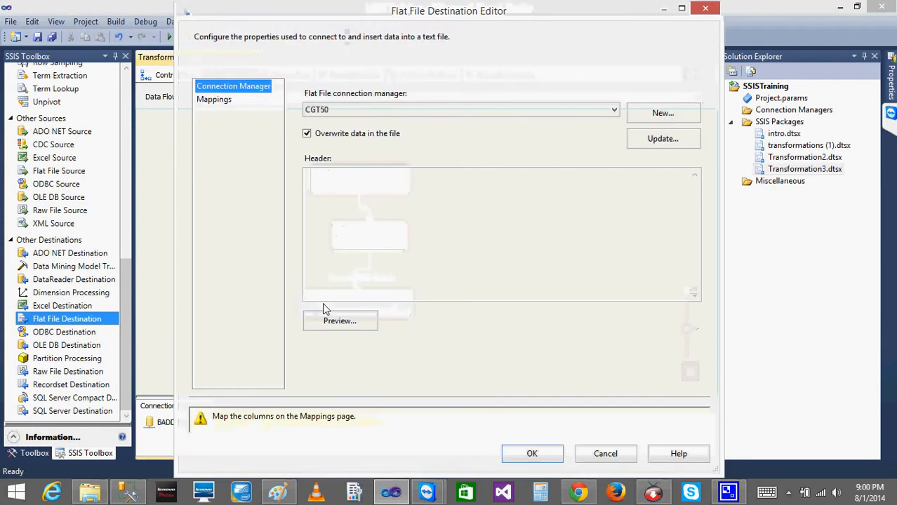
left_click(664, 114)
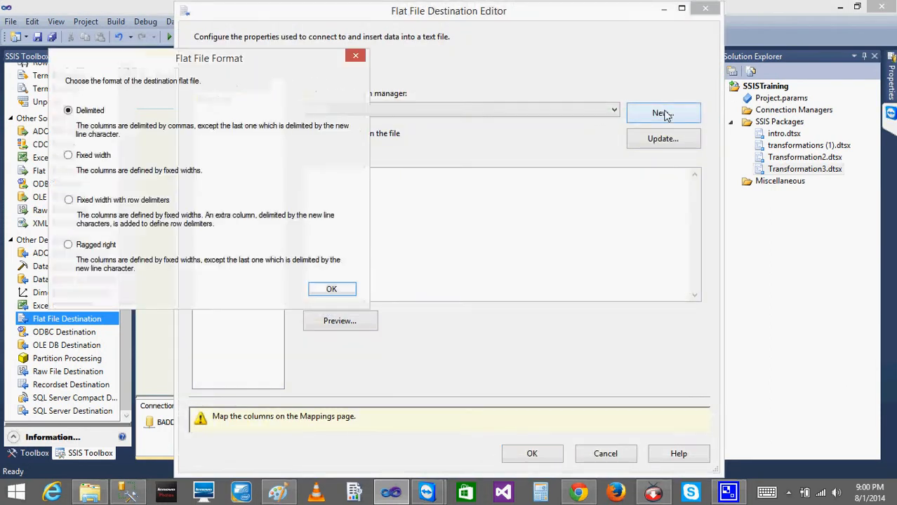
left_click(332, 289)
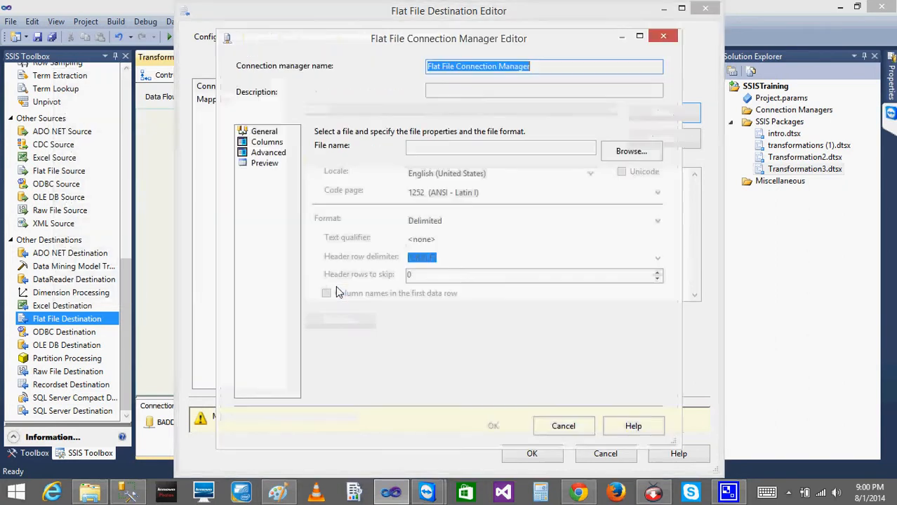
type("MATV")
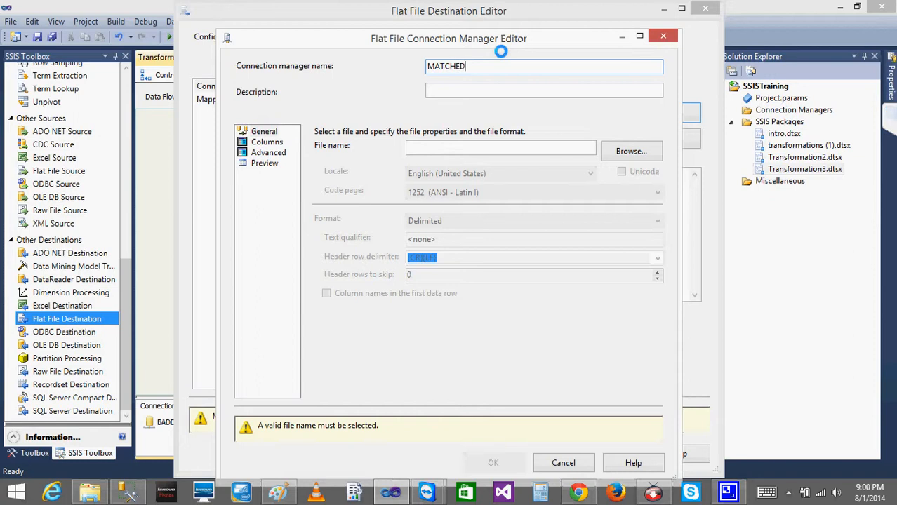
left_click(632, 153)
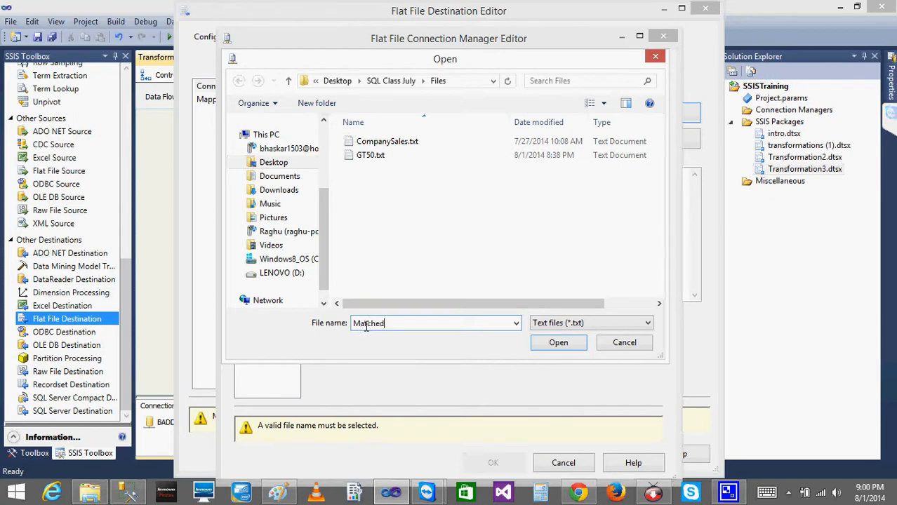
left_click(564, 343)
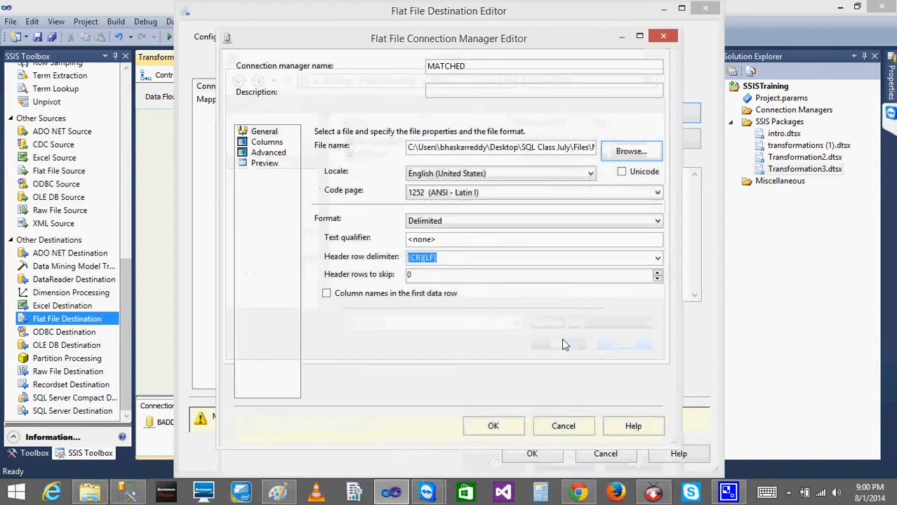
Step: Include column names in the first data row of the MATCHED connection and accept the destination's column mappings
left_click(327, 293)
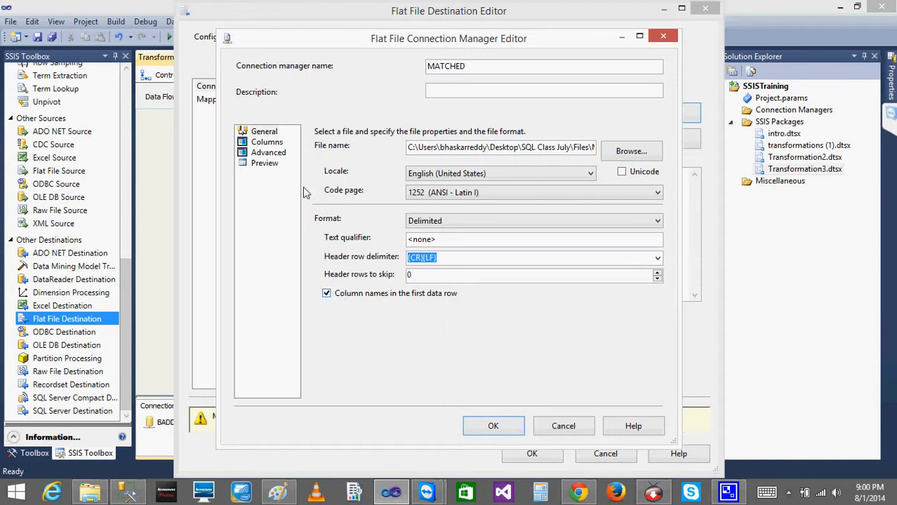
left_click(266, 142)
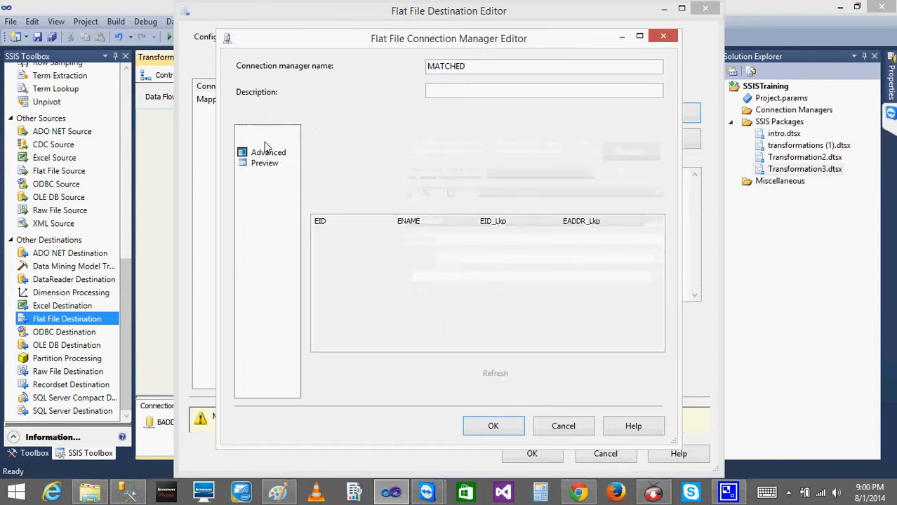
left_click(492, 428)
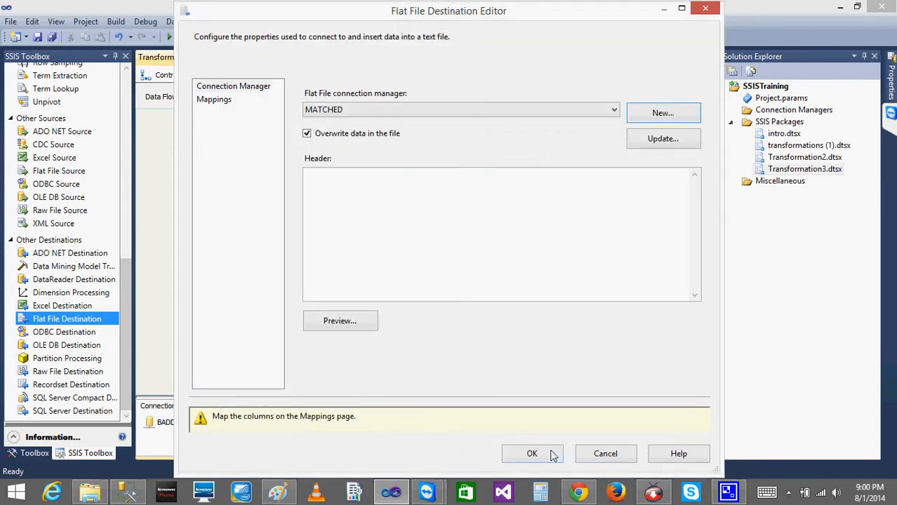
left_click(214, 100)
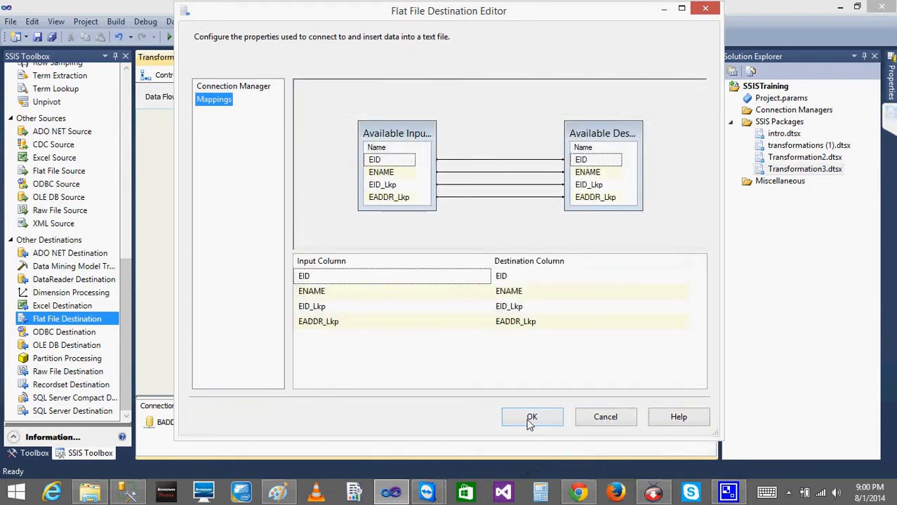
left_click(530, 421)
Step: Move the Flat File Destination a little to the left and rename it Matched
left_click_drag(320, 310, 269, 309)
left_click(295, 304)
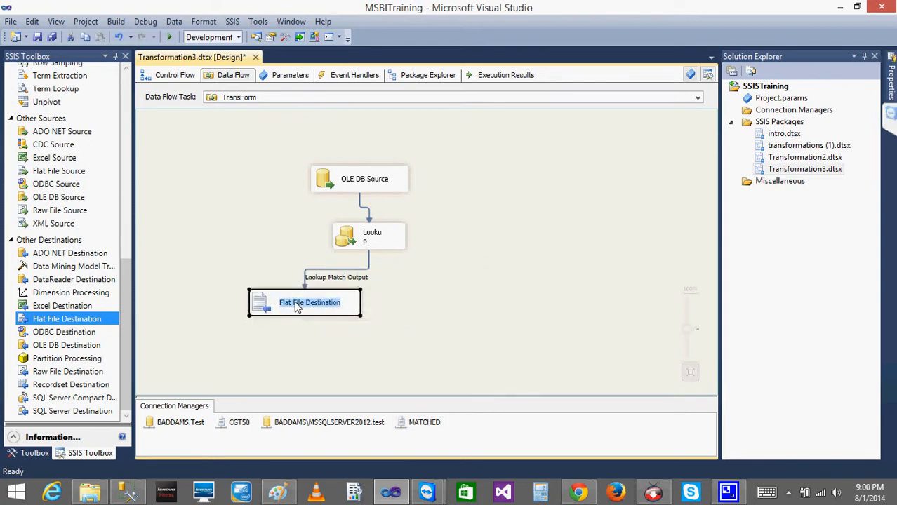
type("Matched")
key("Return")
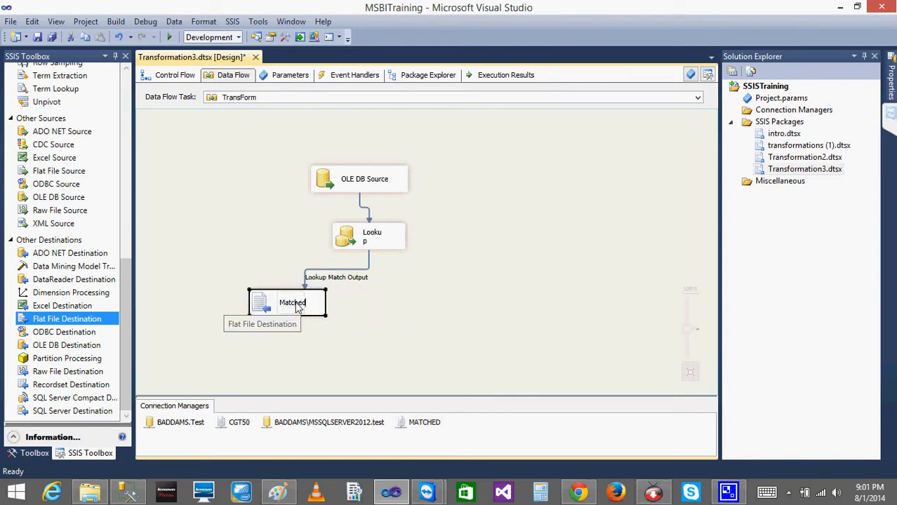
Step: Add a second Flat File Destination to the right of Matched and connect the Lookup No Match Output to it
left_click_drag(77, 320, 428, 308)
left_click(390, 242)
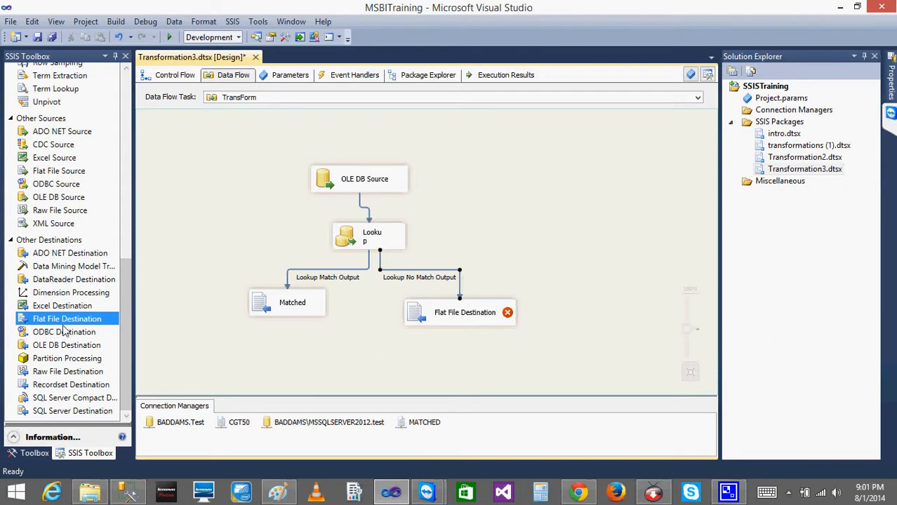
left_click_drag(60, 322, 232, 261)
left_click(389, 242)
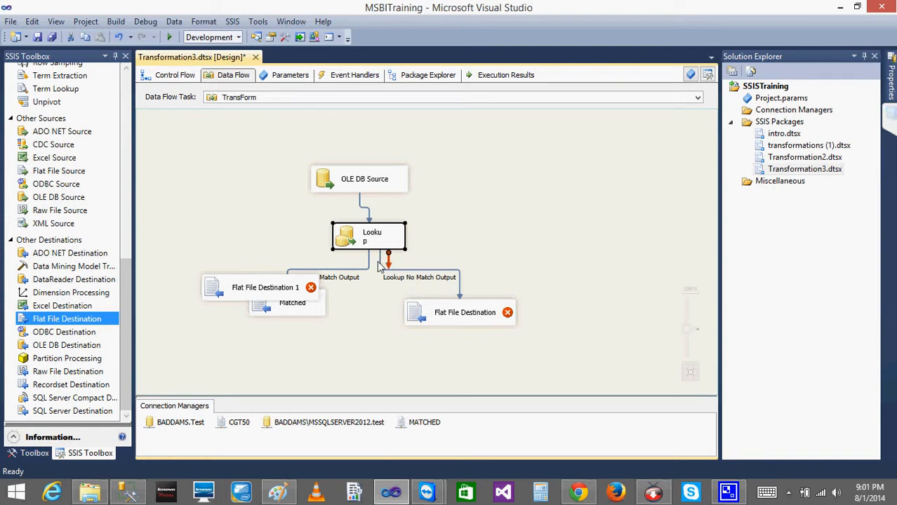
left_click(226, 297)
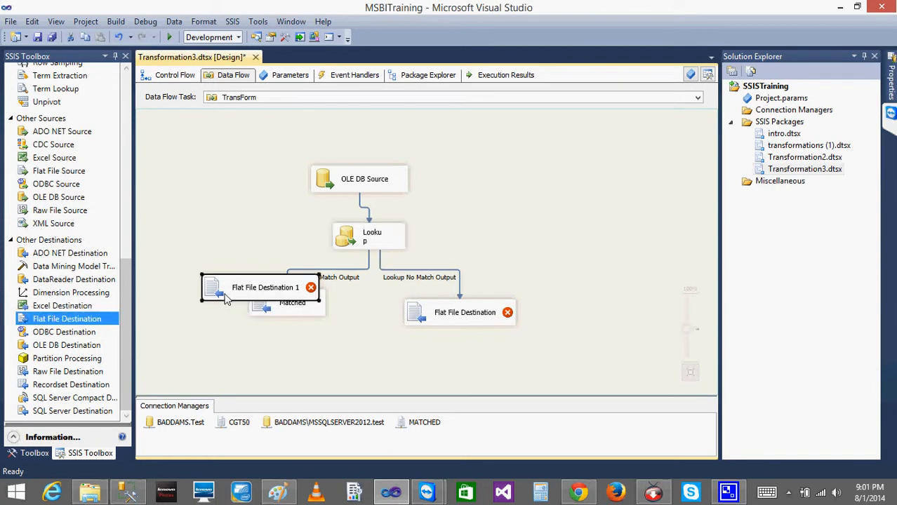
key("Delete")
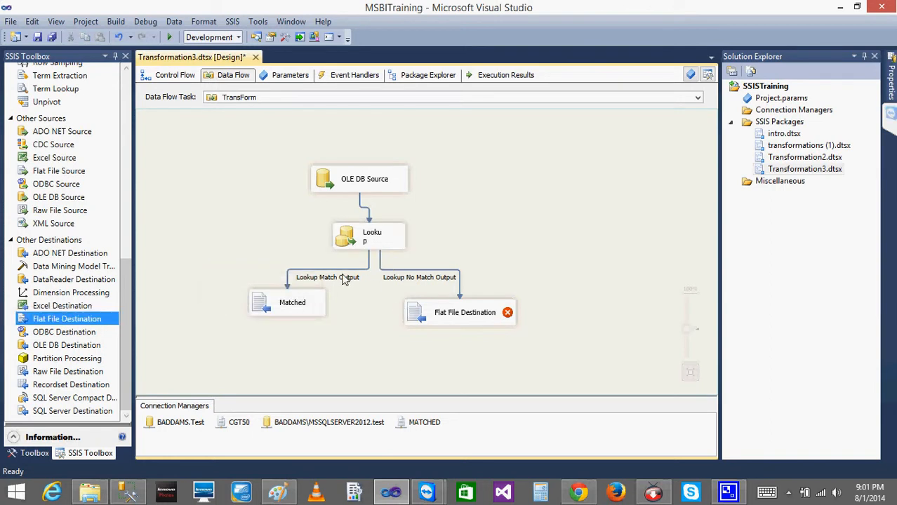
Step: Start a new delimited flat file connection for the no-match destination, name it UnMatched, and copy that name
left_click(463, 319)
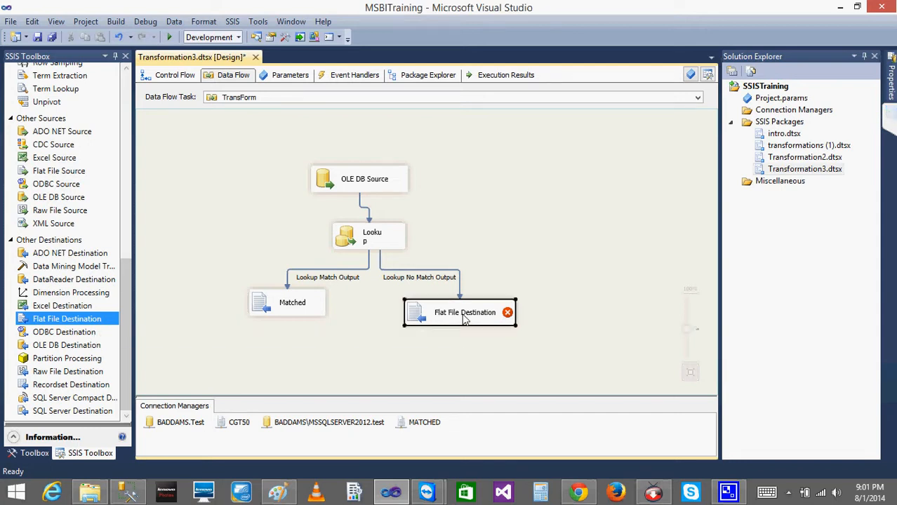
double_click(463, 319)
left_click(661, 113)
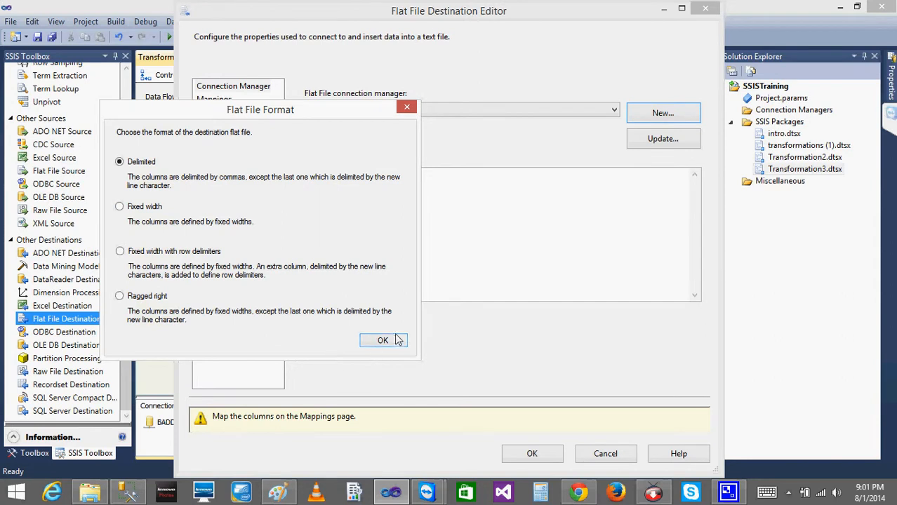
left_click(382, 340)
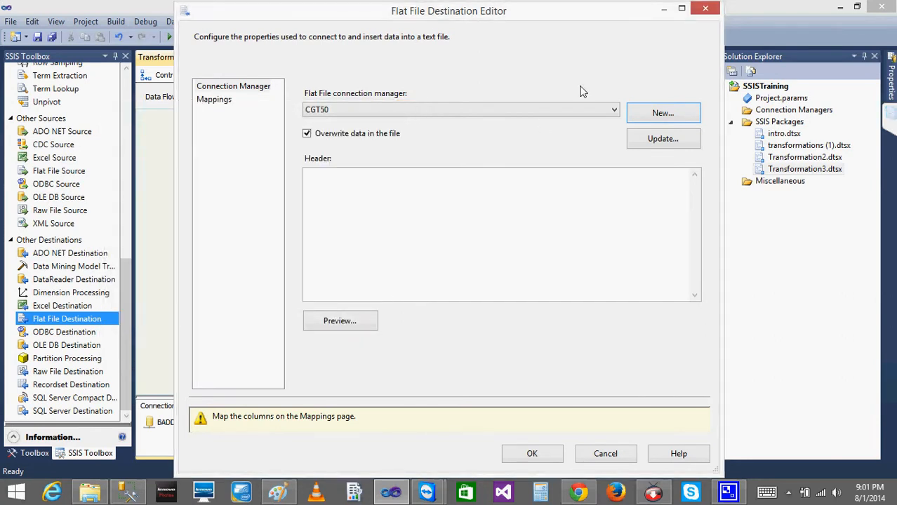
type("U")
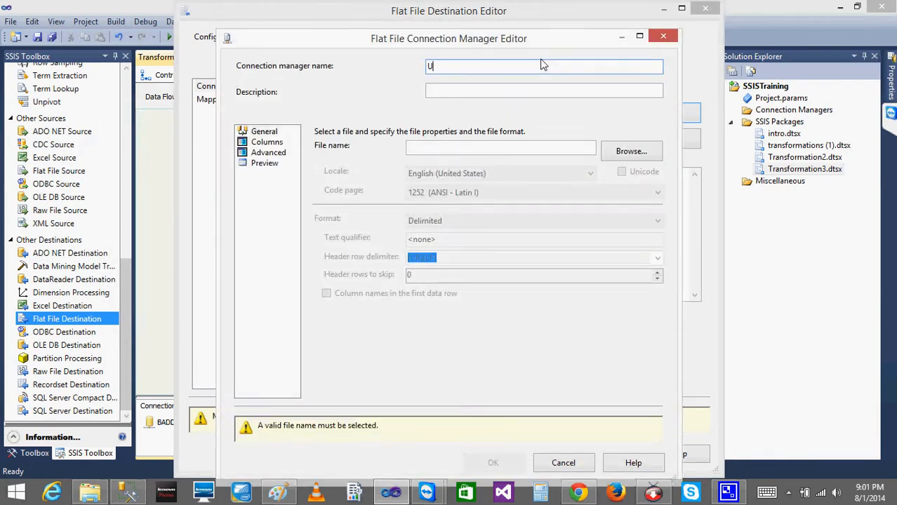
type("nMatched")
left_click_drag(543, 69, 417, 63)
type("c")
key("ctrl+z")
key("ctrl+c")
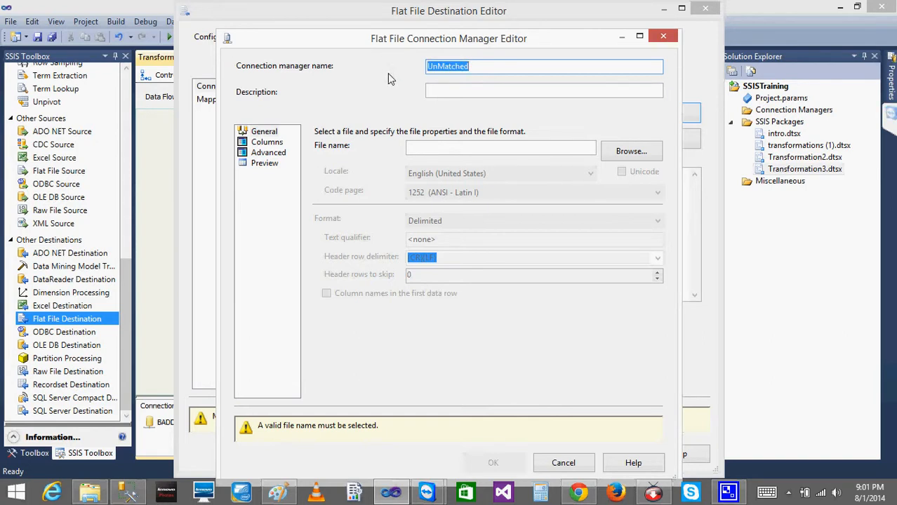
Step: Point the UnMatched connection to the file UnMatched, include column names in the first data row, and save the connection
left_click(631, 151)
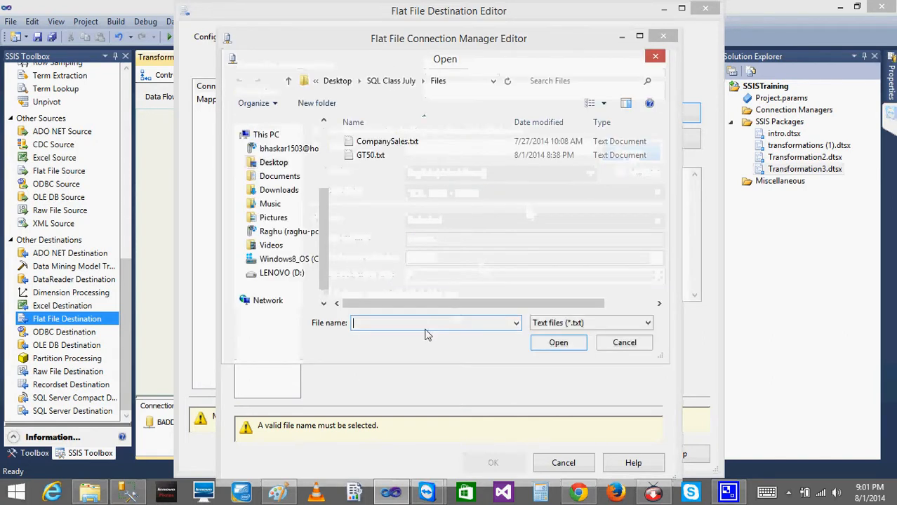
key("ctrl+v")
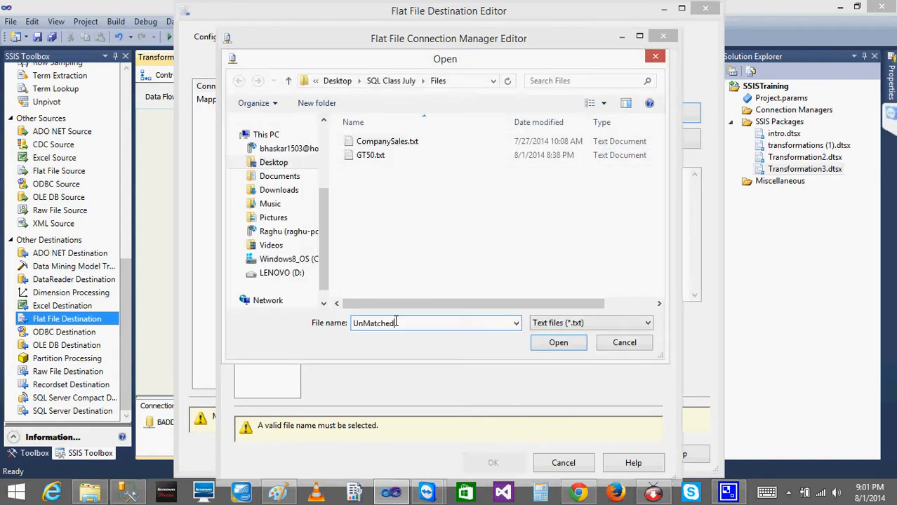
left_click(559, 343)
left_click(327, 293)
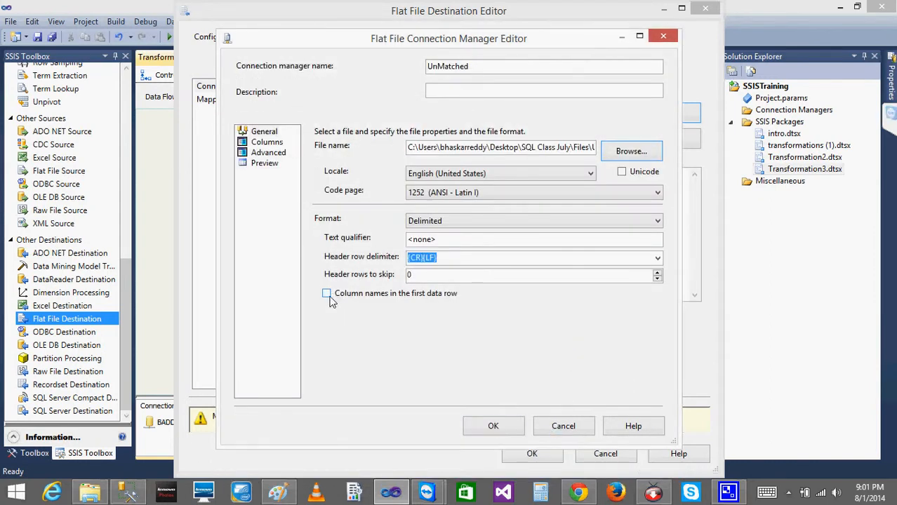
left_click(267, 142)
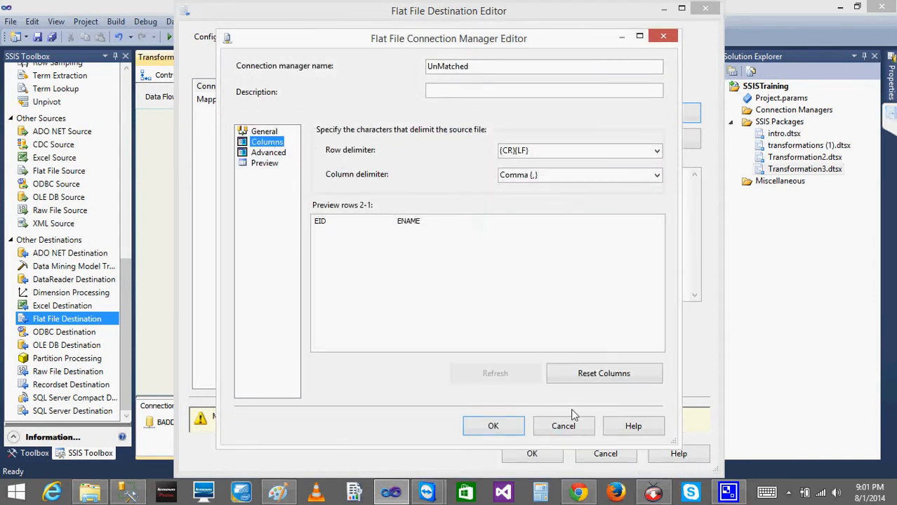
left_click(494, 426)
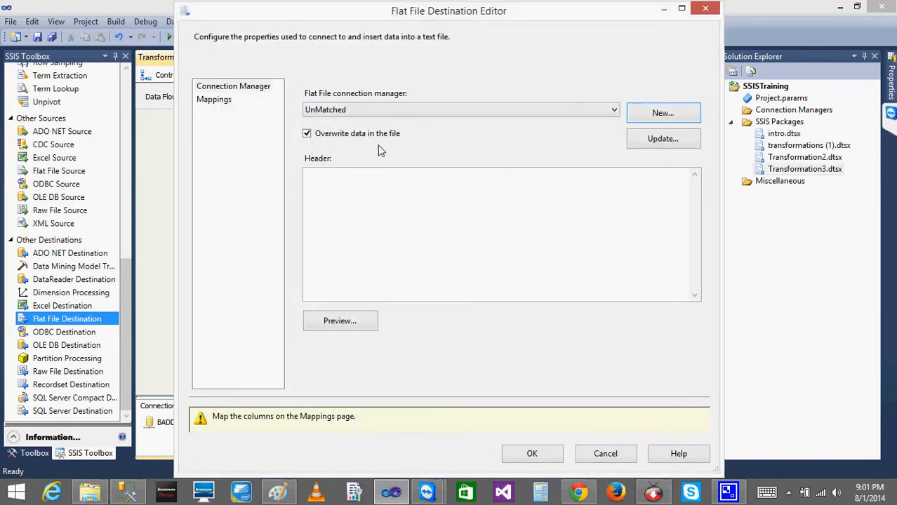
Step: Review the no-match destination's column mappings and connection settings, then close its editor without applying
left_click(205, 102)
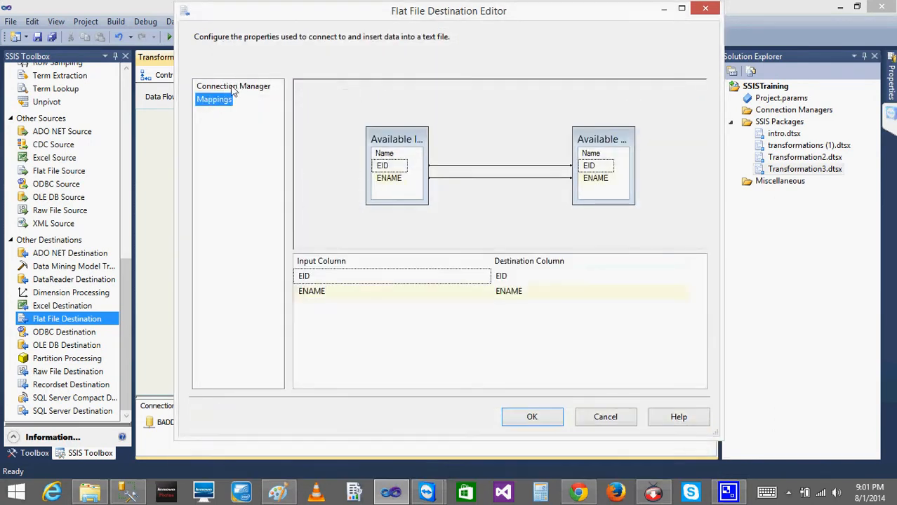
left_click(232, 86)
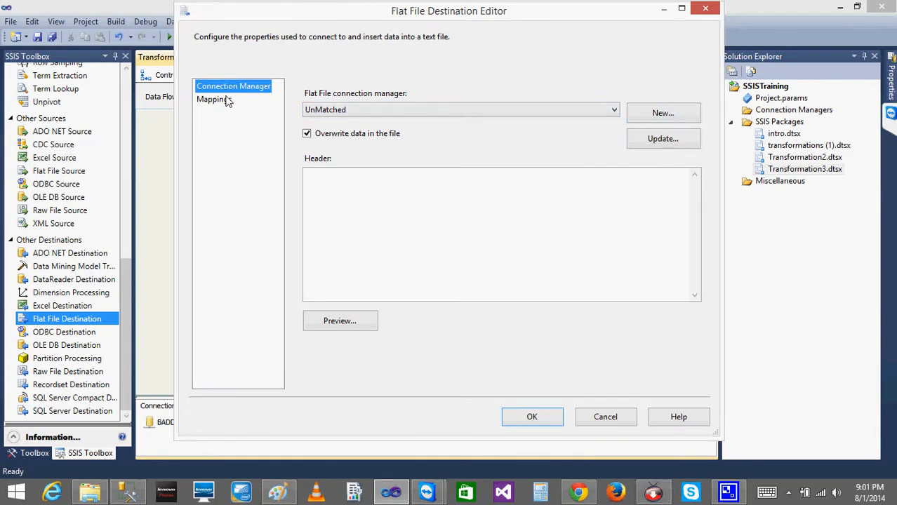
left_click_drag(350, 16, 589, 23)
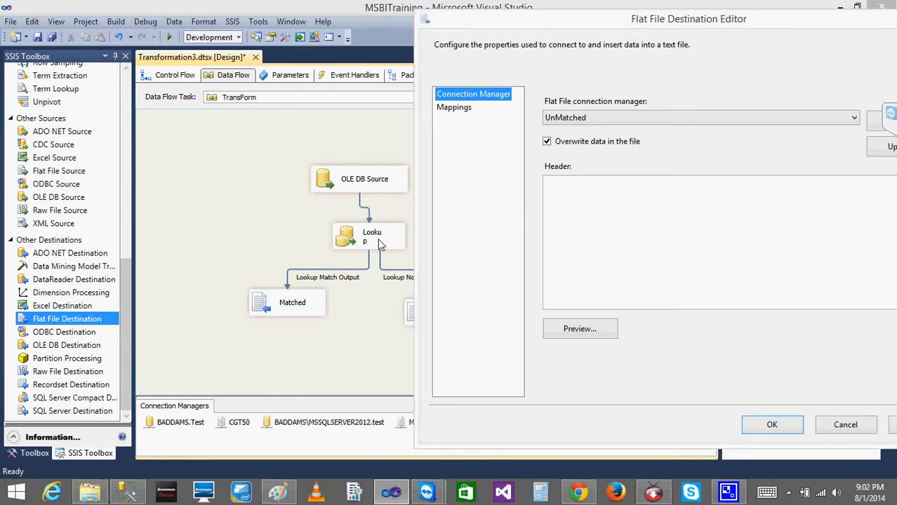
left_click(843, 426)
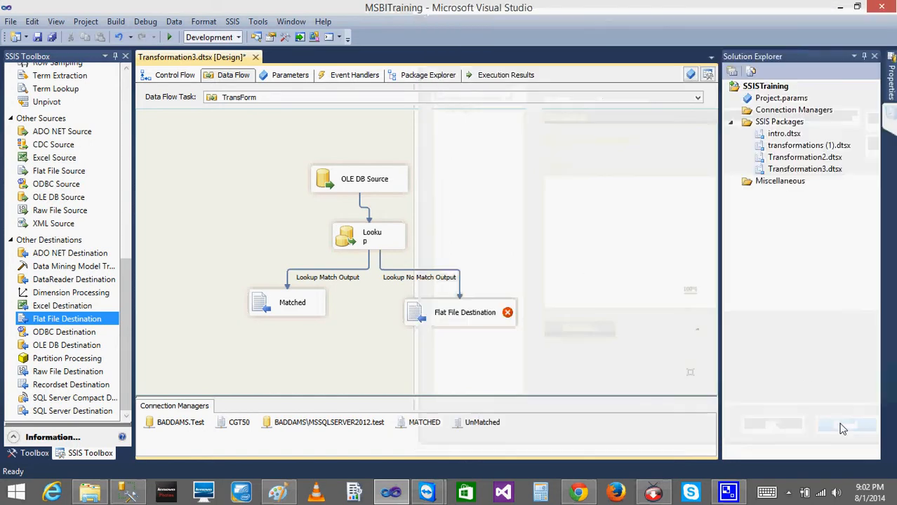
Step: Review the Lookup's column mapping and output aliases, then close its editor without changes
double_click(355, 239)
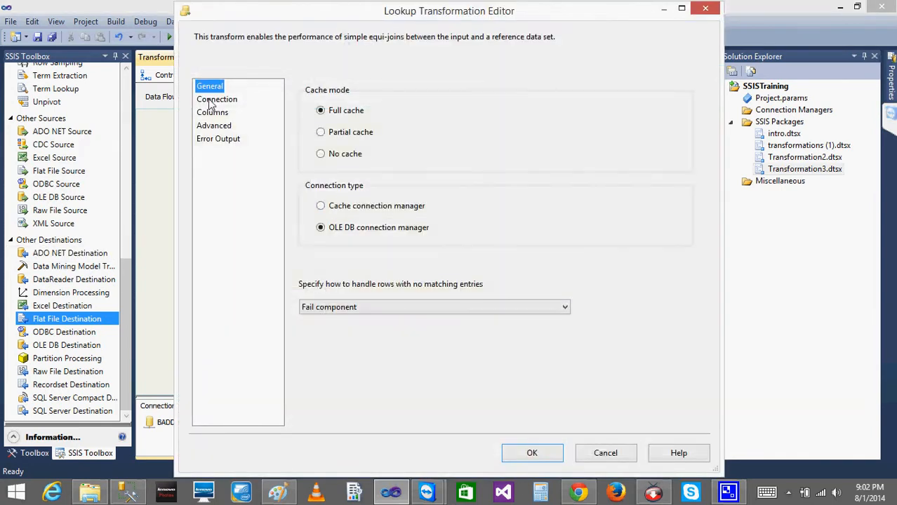
left_click(212, 101)
left_click(222, 113)
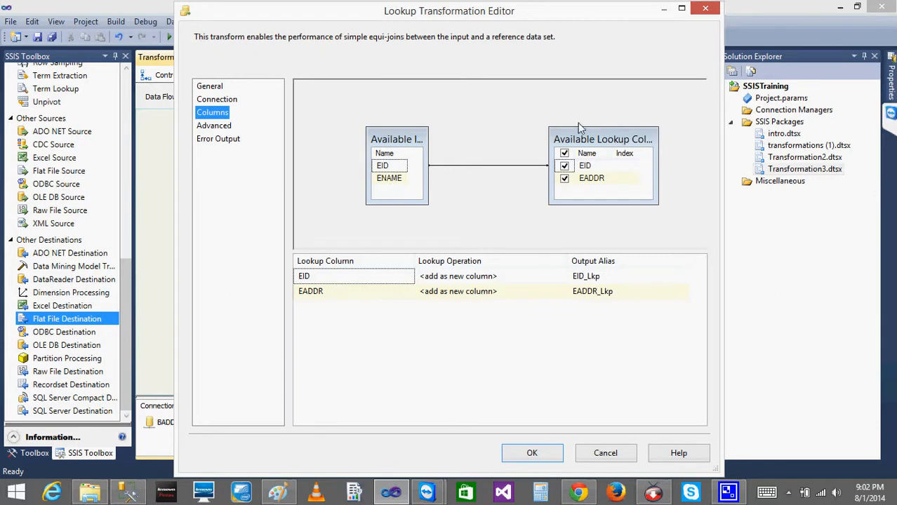
left_click(588, 169)
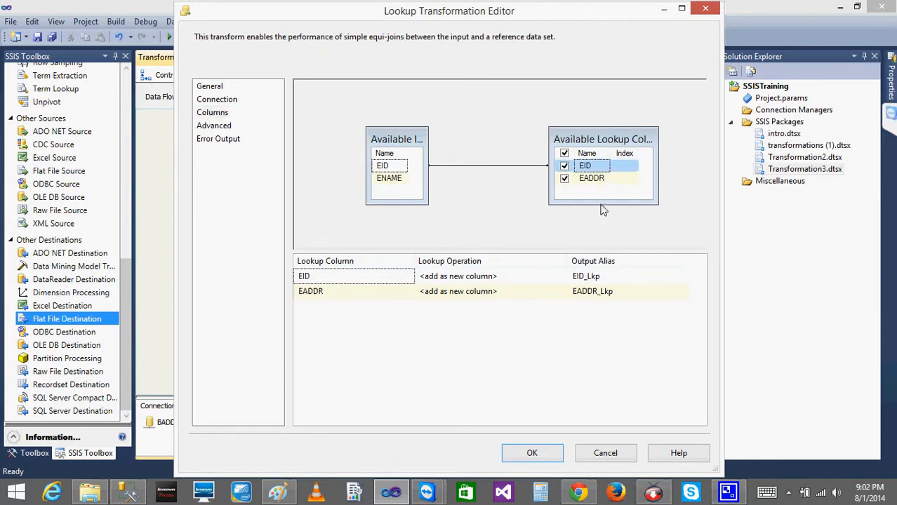
left_click(610, 275)
left_click(622, 294)
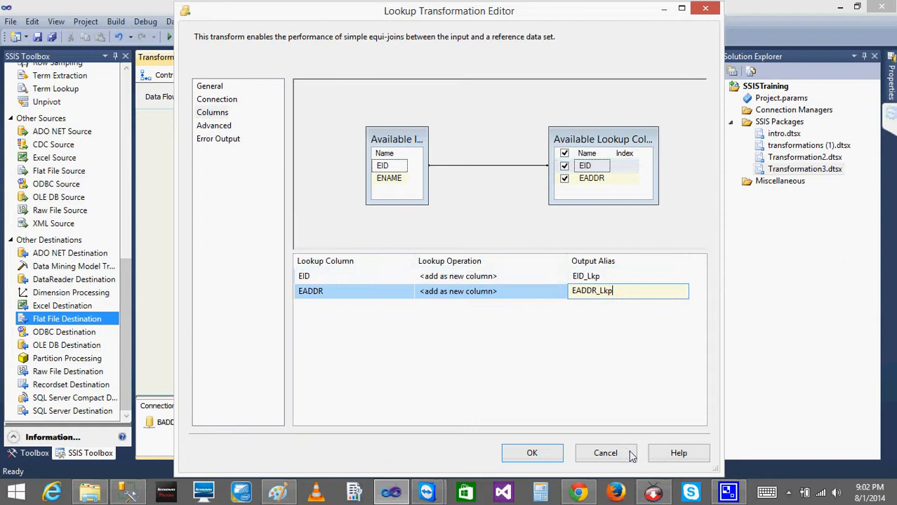
left_click(621, 457)
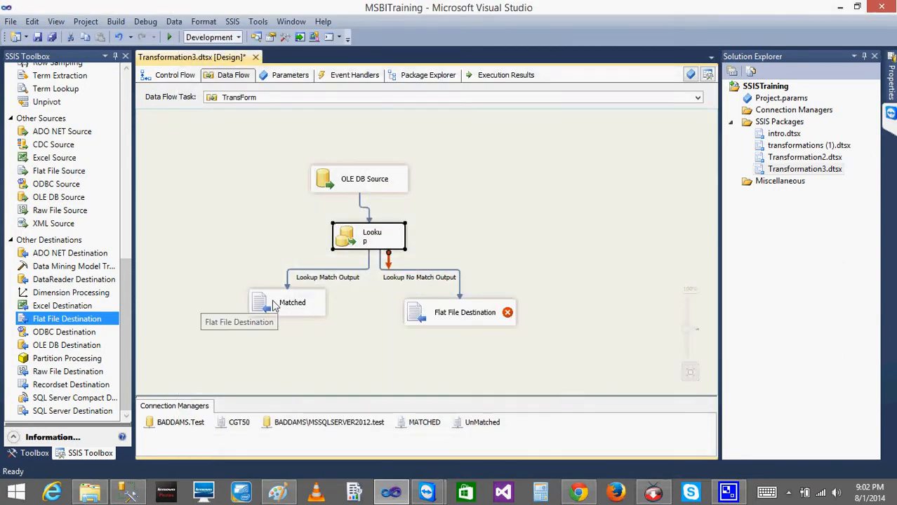
Step: Review the Matched destination's column mappings, including EID_Lkp and EADDR_Lkp, and close its editor
double_click(274, 306)
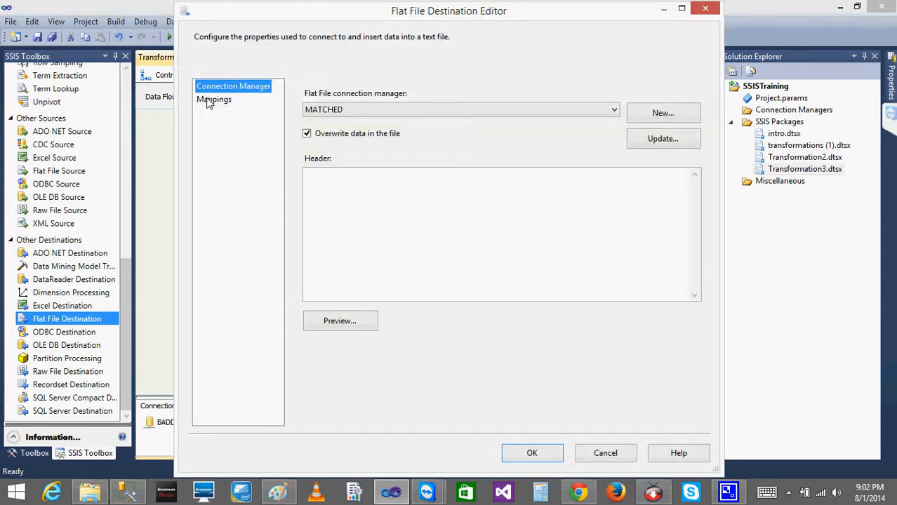
left_click(213, 99)
left_click(386, 186)
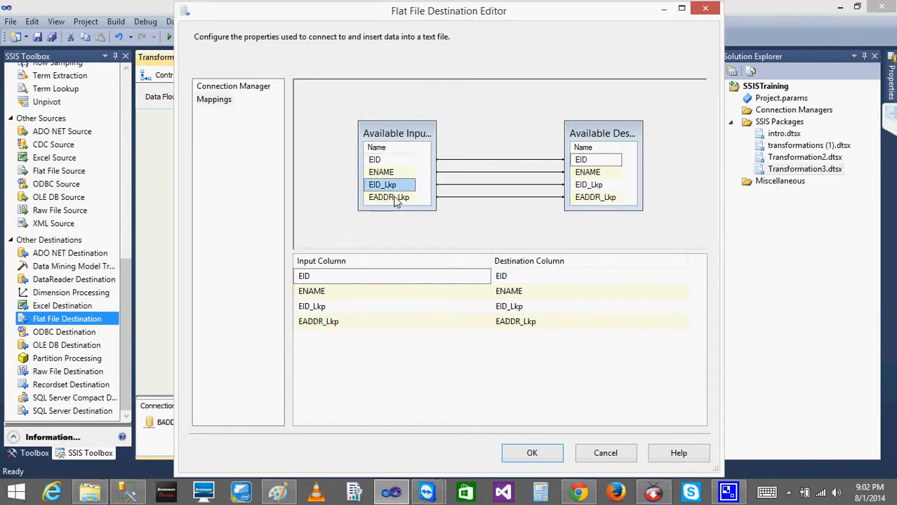
left_click(532, 452)
Step: Assign the UnMatched connection to the no-match flat file destination, map EID and ENAME to the matching columns, and save it
left_click(426, 316)
double_click(426, 316)
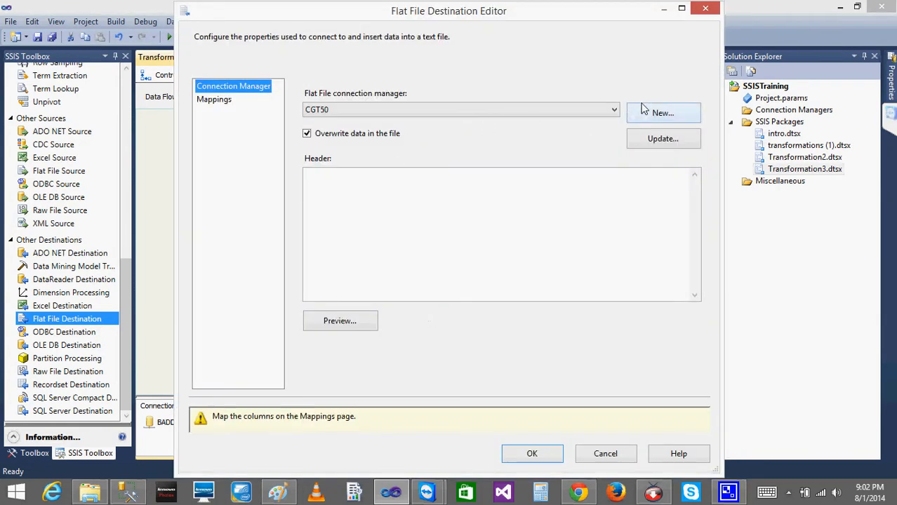
left_click(609, 110)
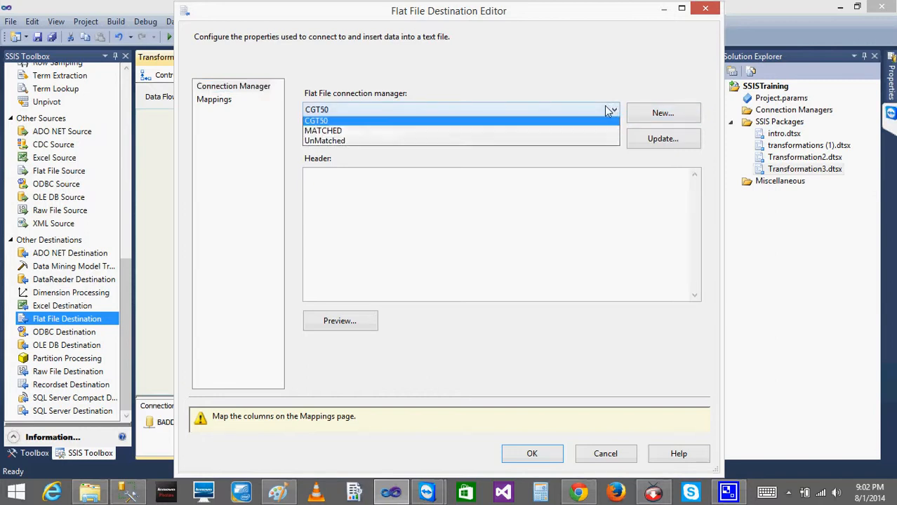
left_click(383, 143)
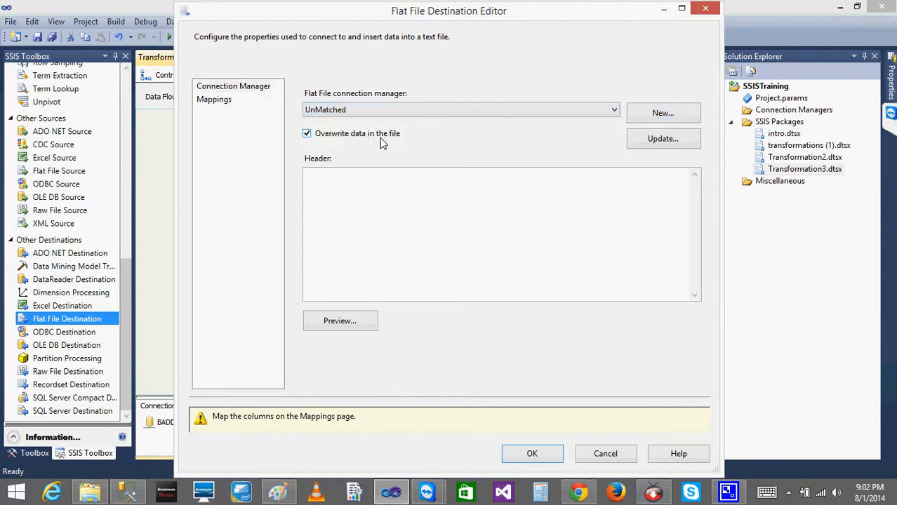
left_click(214, 100)
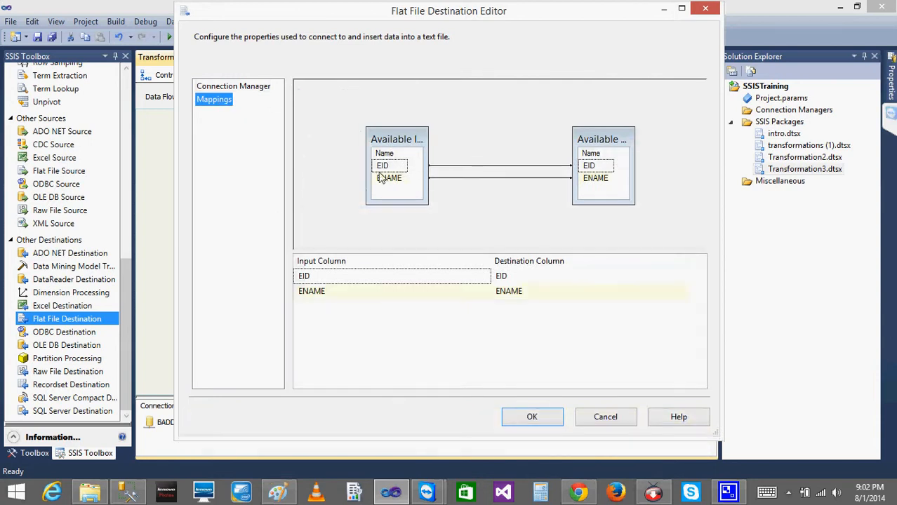
left_click_drag(427, 136, 489, 128)
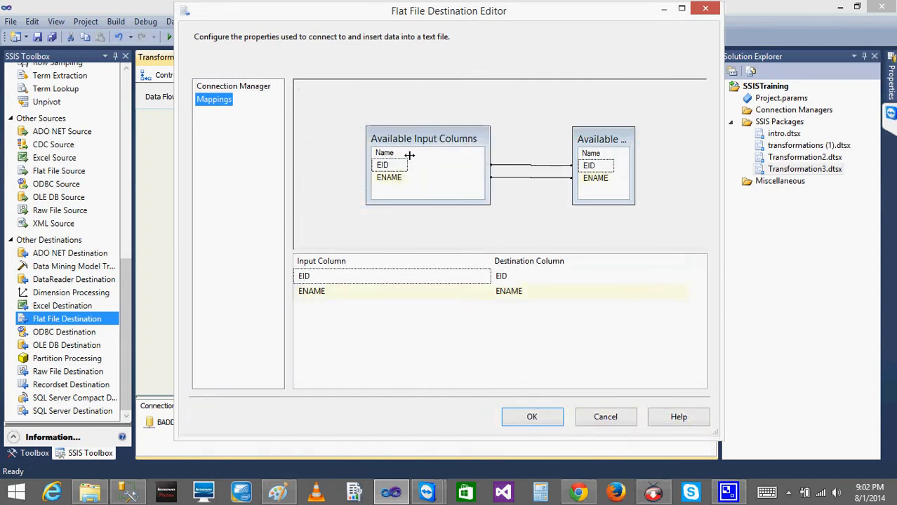
left_click_drag(407, 153, 459, 155)
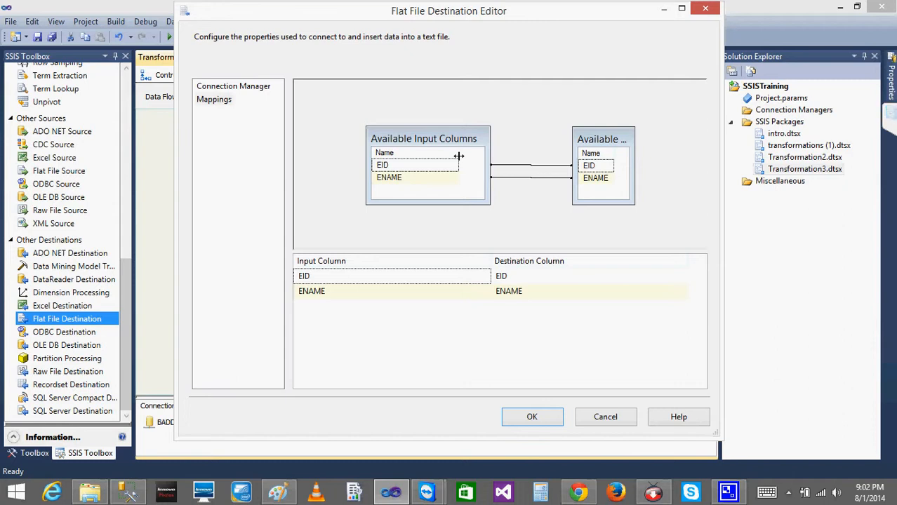
left_click(417, 179)
left_click(531, 416)
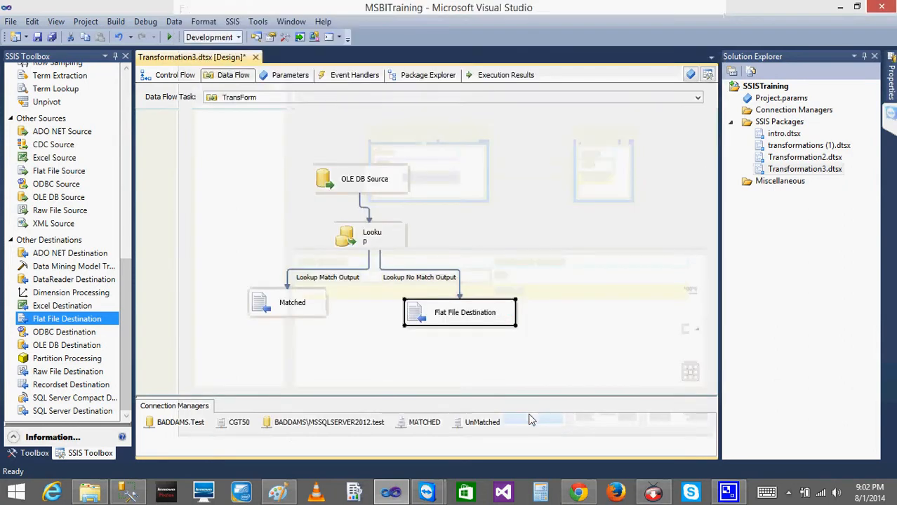
Step: Rename the no-match flat file destination as UnMatched
left_click(469, 318)
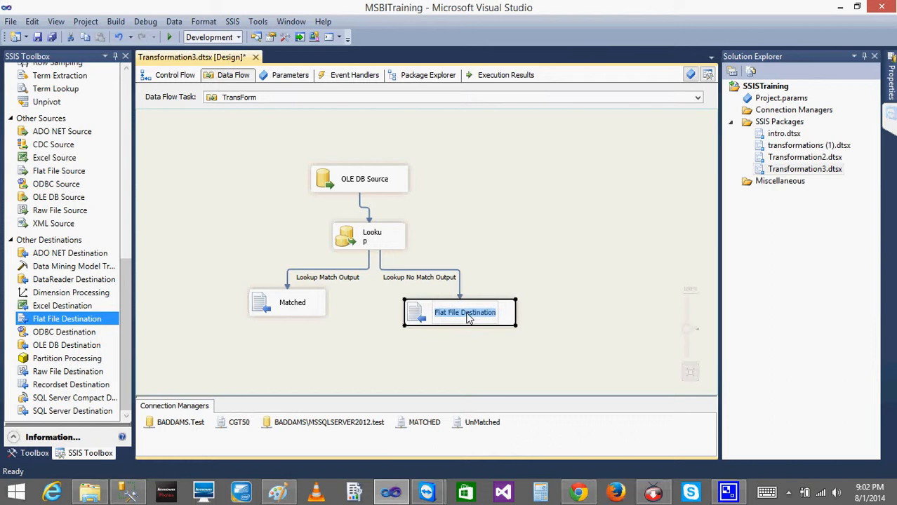
type("UnMatched")
left_click(518, 268)
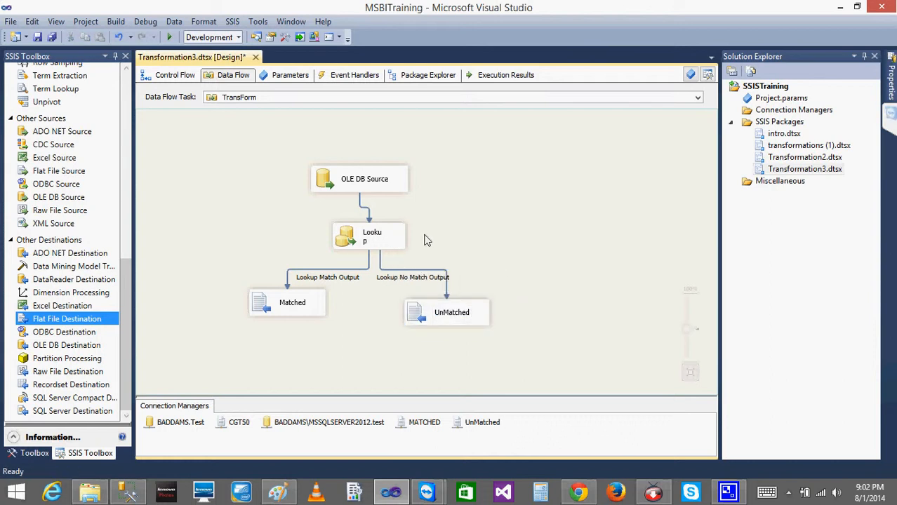
Step: Switch to SQL Server Management Studio, compare the LkpEMPADDR and LkpEMP insert scripts, and return to Visual Studio
left_click(128, 494)
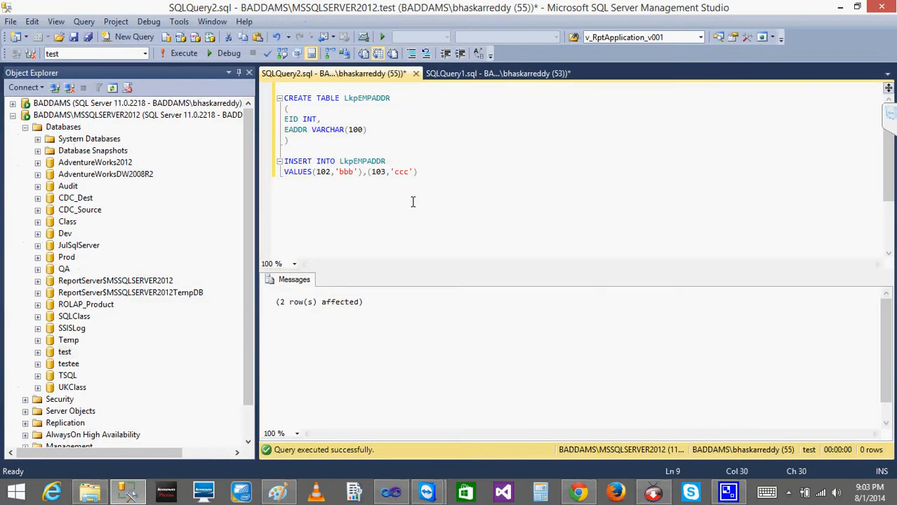
left_click(463, 73)
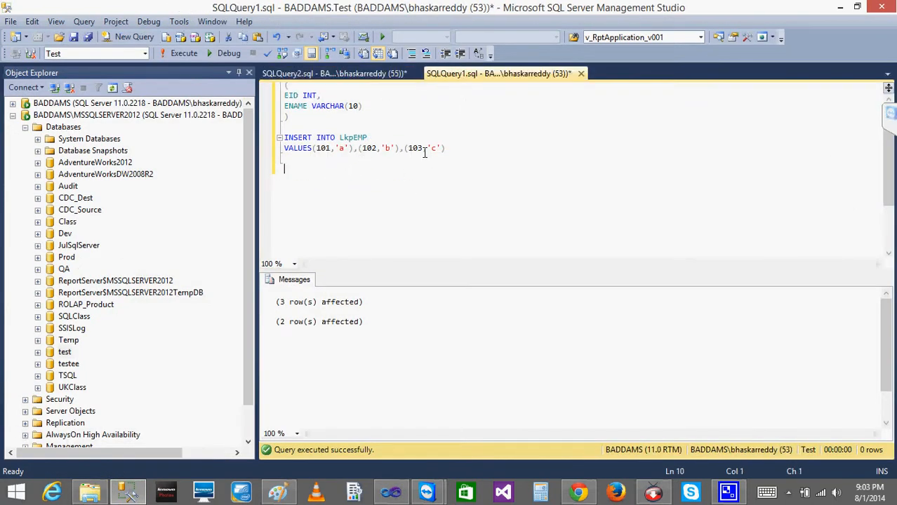
left_click(367, 137)
left_click(365, 74)
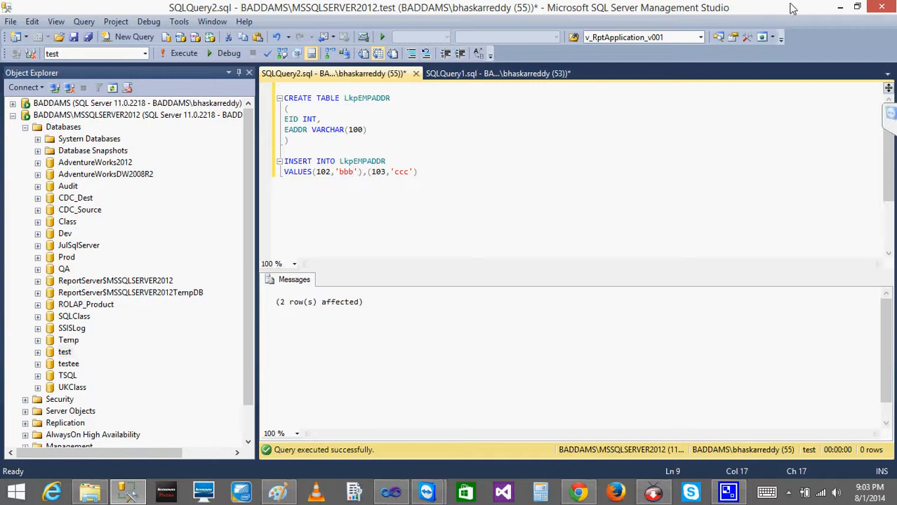
left_click(839, 7)
Step: Rename the OLE DB source in the data flow as Emp
left_click(347, 184)
left_click(348, 184)
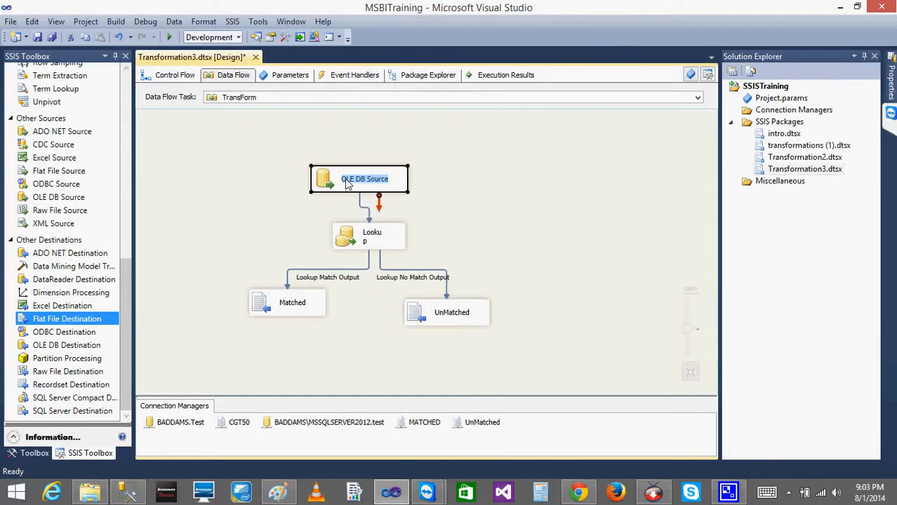
type("Emp")
key("Return")
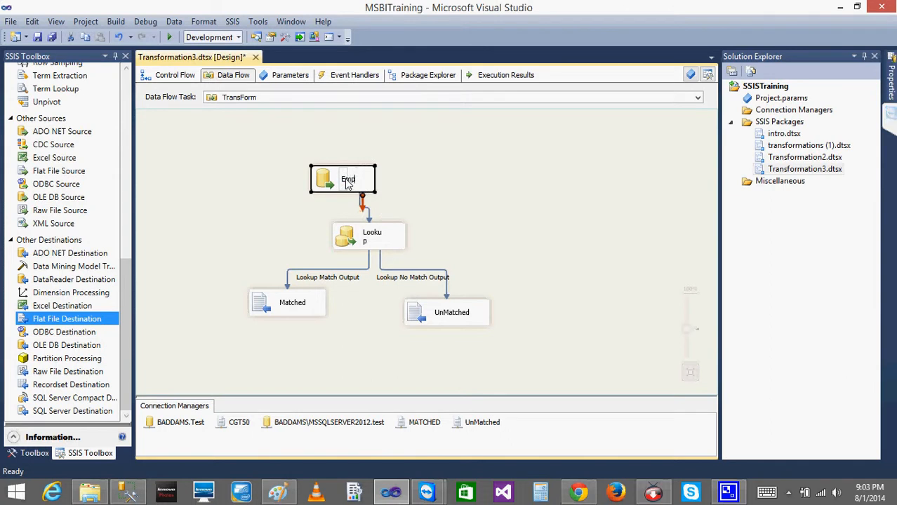
Step: Rename the Lookup transformation as Lookup Addr
left_click(379, 248)
left_click(380, 249)
key("End")
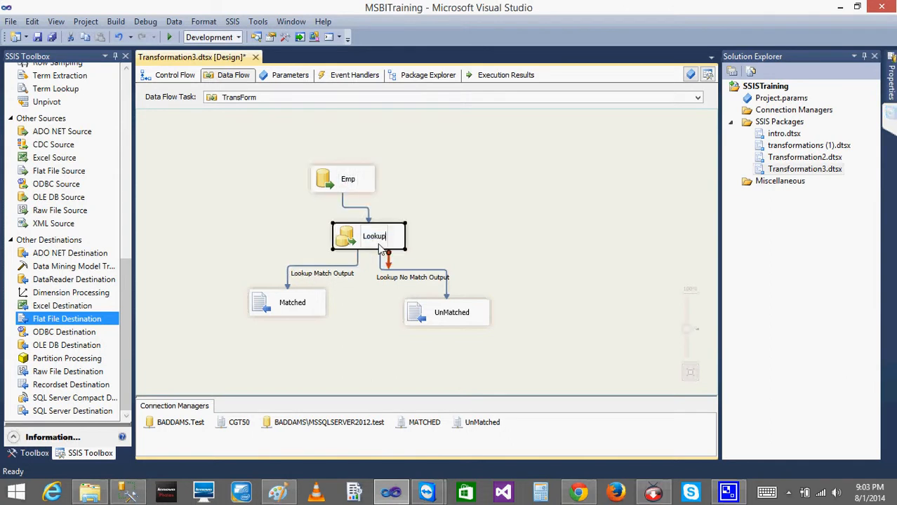
type("Addr")
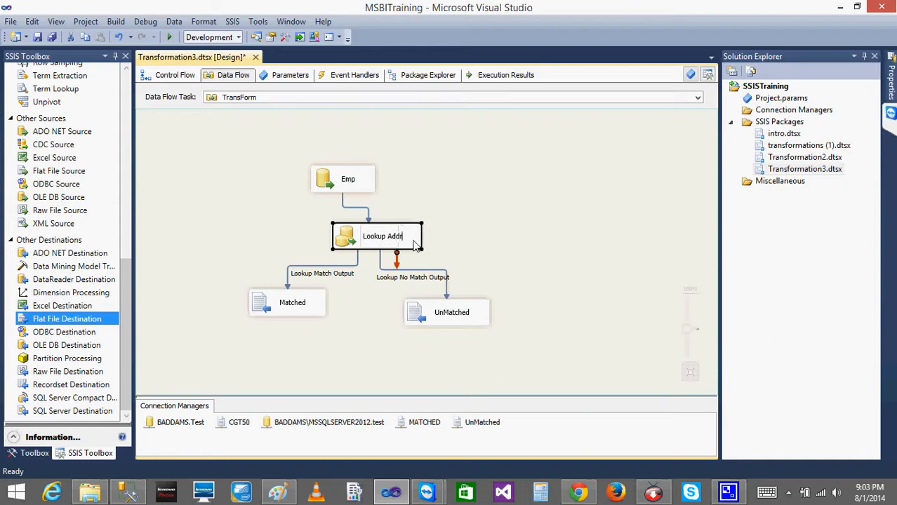
left_click(509, 235)
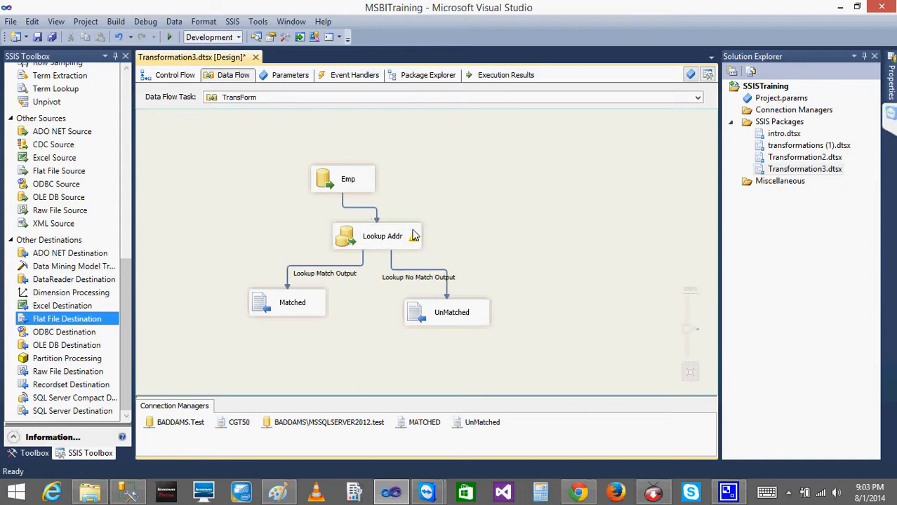
Step: Examine the Lookup Addr warning and the transformation's handling of rows without matches, then close its editor without changes
mouse_move(412, 239)
left_click(357, 238)
double_click(356, 237)
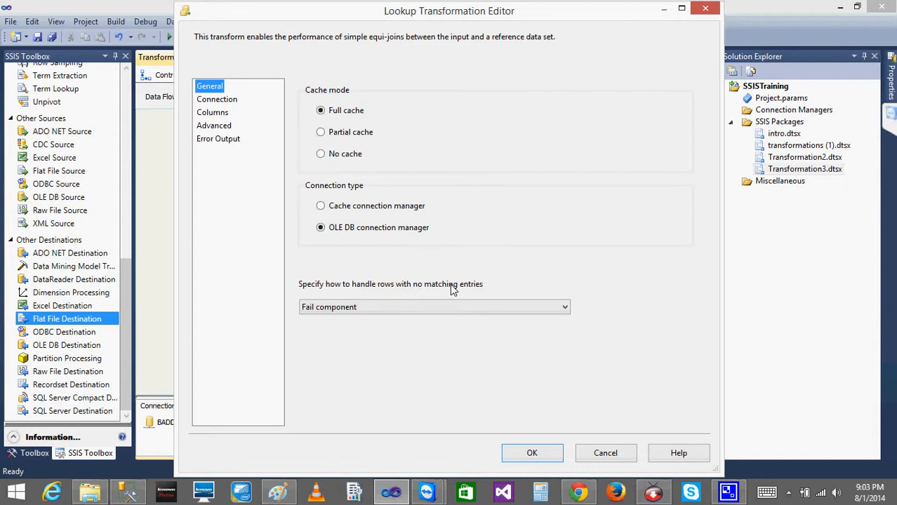
left_click(604, 454)
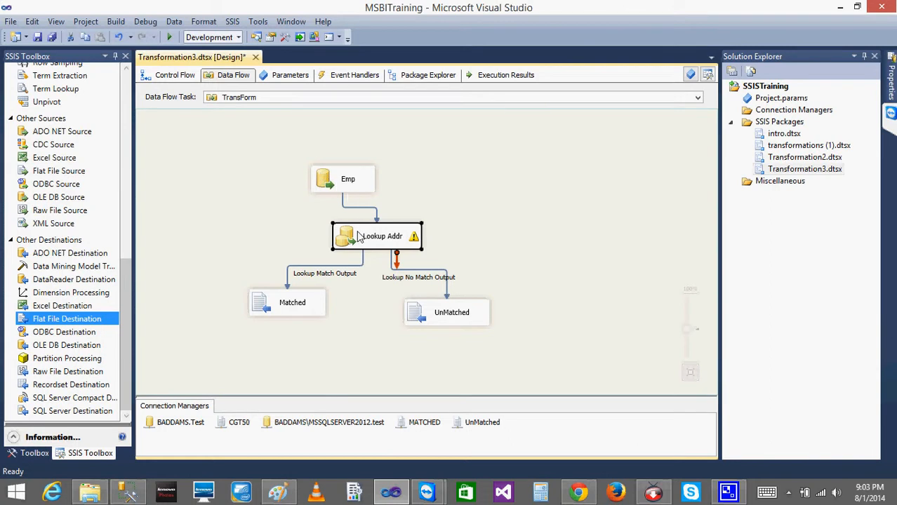
left_click(391, 246)
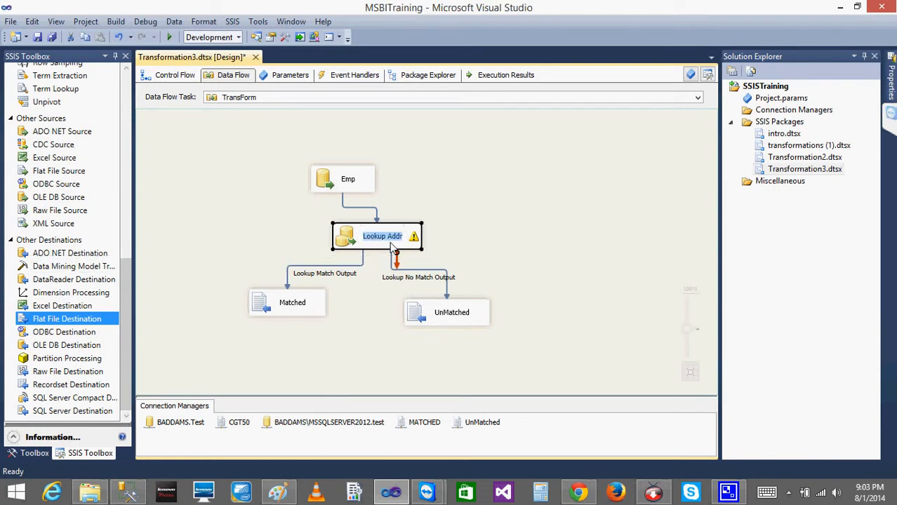
left_click(303, 213)
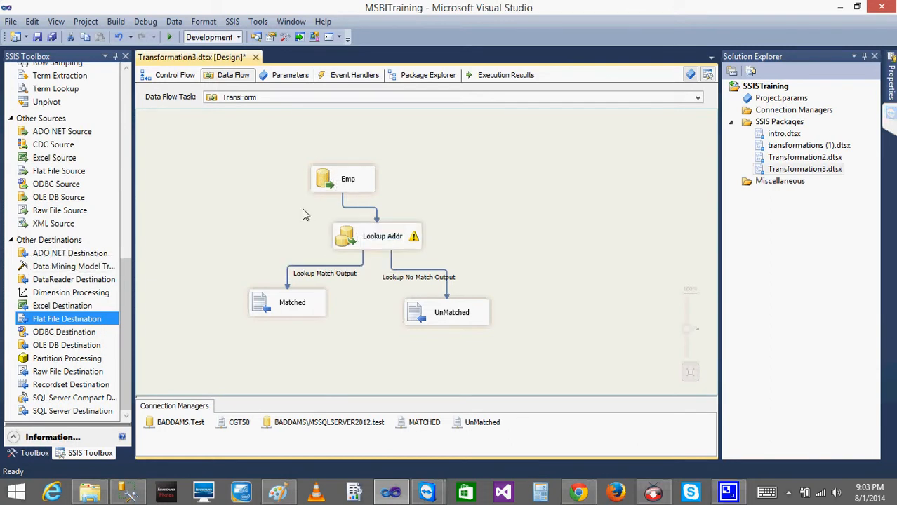
Step: Return to the TransForm data flow by way of the control flow and run the Transformation3 package
left_click(174, 77)
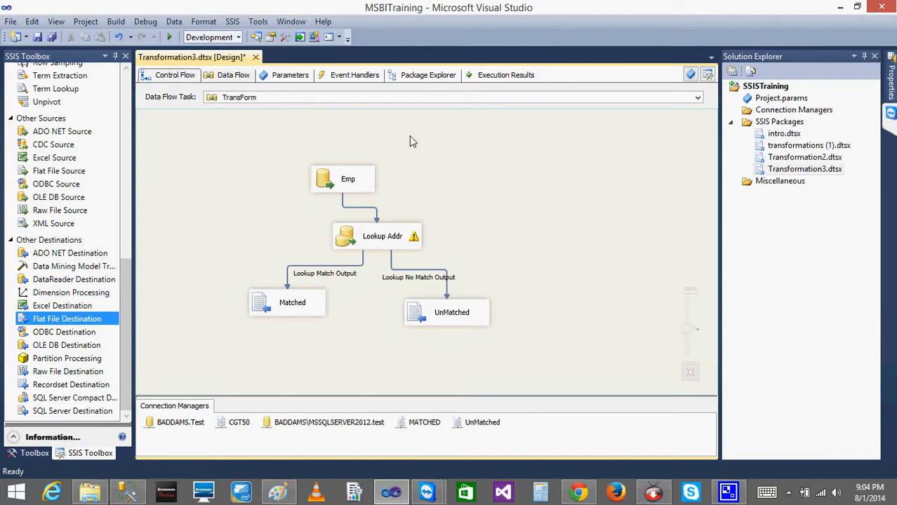
double_click(355, 209)
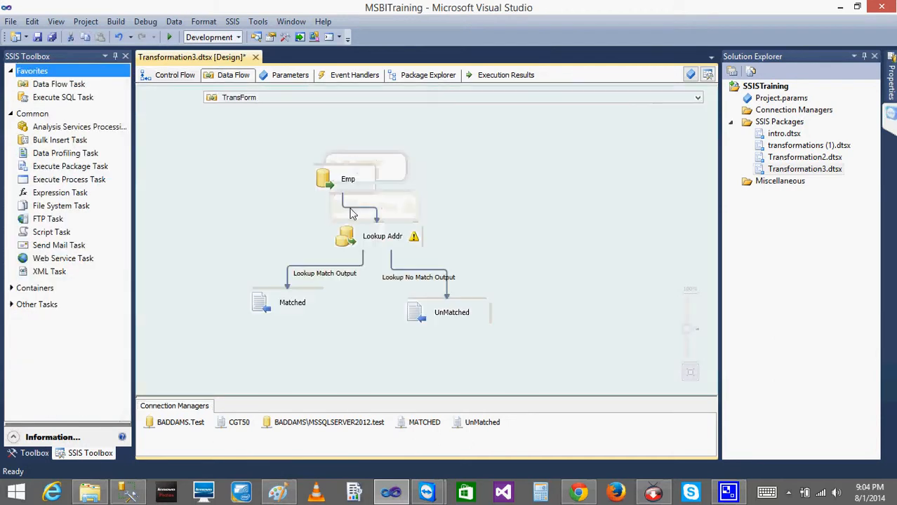
left_click(170, 37)
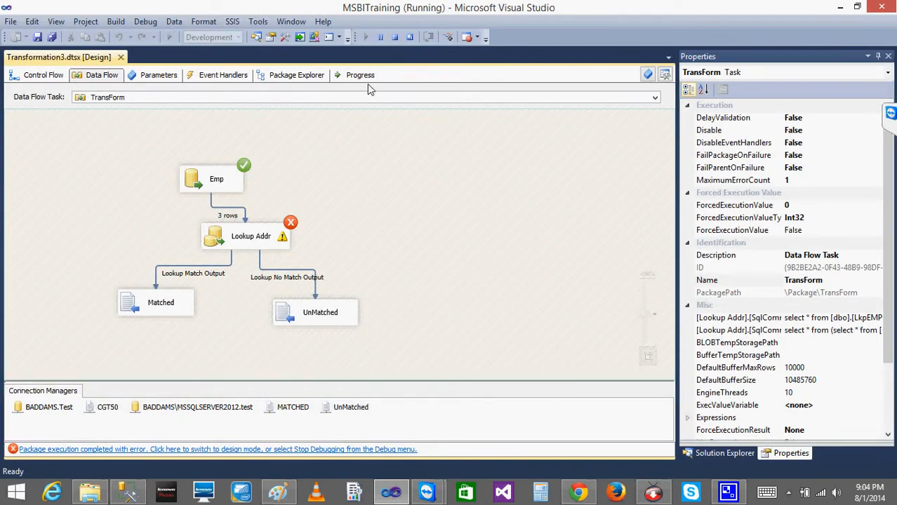
Step: Find the Lookup Addr error DTS_E_INDUCEDTRANSFORMFAILUREONERROR in the execution progress log and copy its message text
left_click(364, 78)
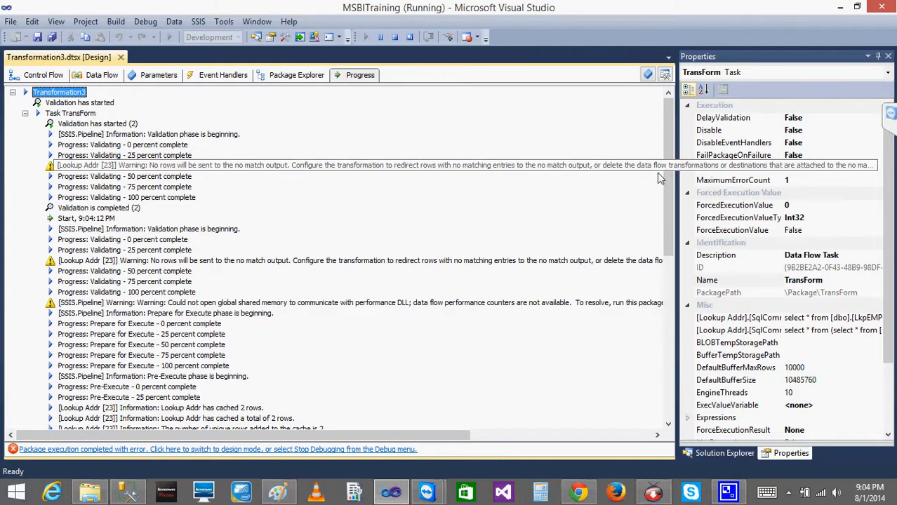
left_click_drag(663, 177, 667, 284)
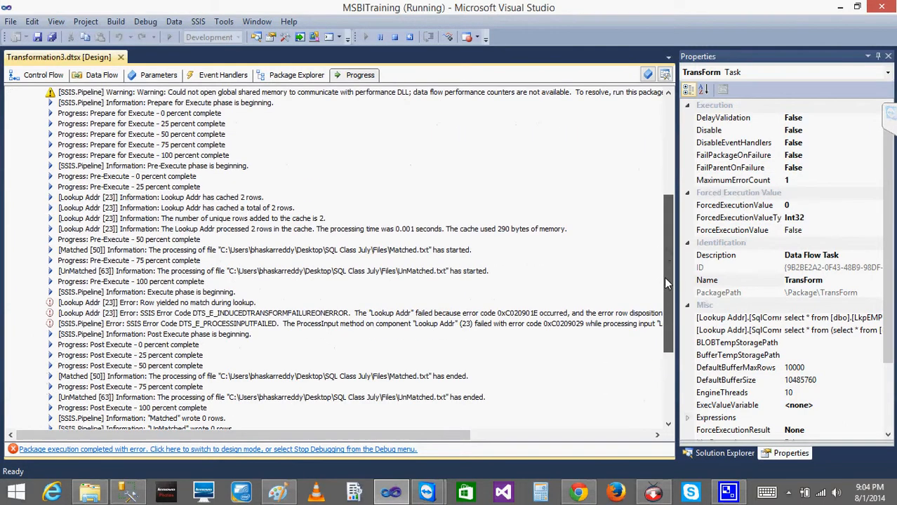
right_click(545, 313)
left_click(569, 321)
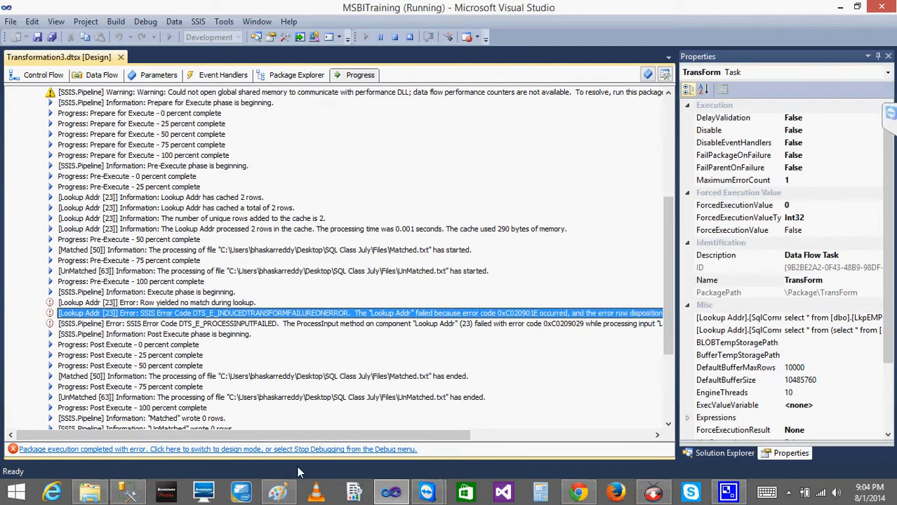
Step: Switch to SQL Server Management Studio and paste the copied error message into a new query
left_click(128, 492)
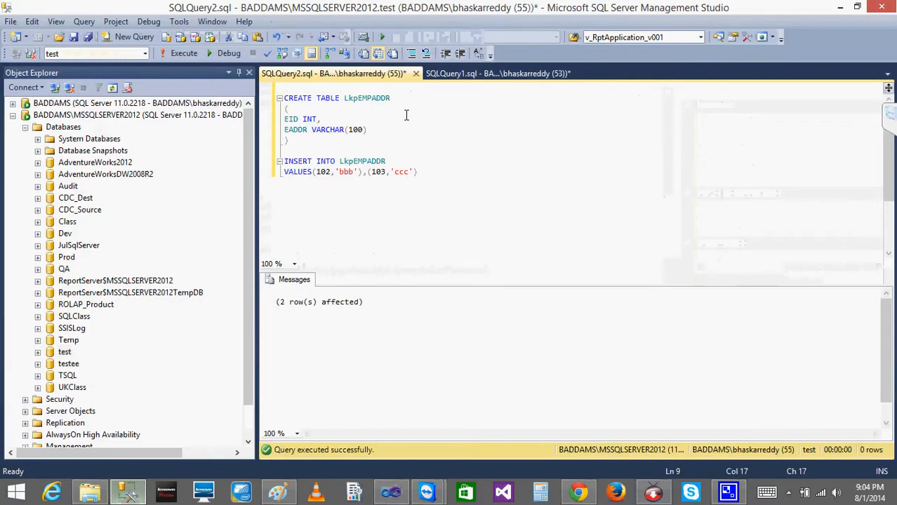
left_click(130, 36)
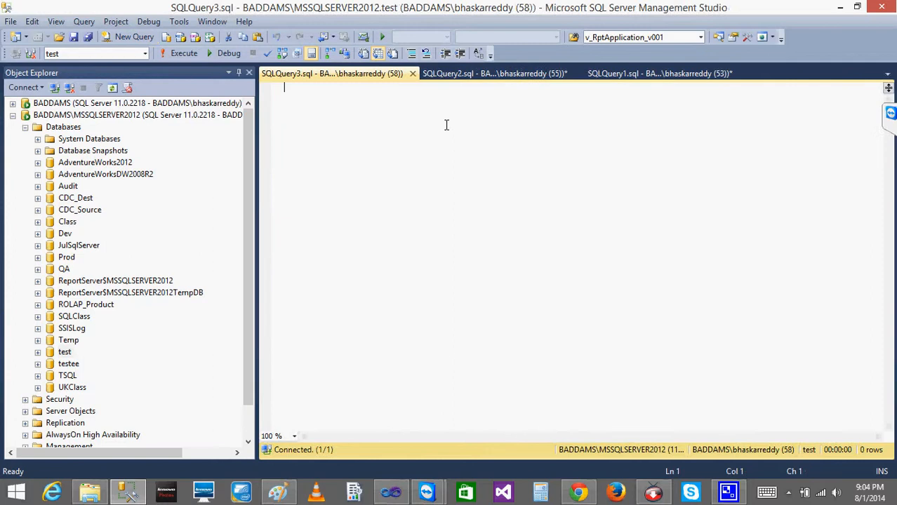
key("ctrl+v")
Step: Split the pasted error message into five lines to make the full text readable
left_click(661, 88)
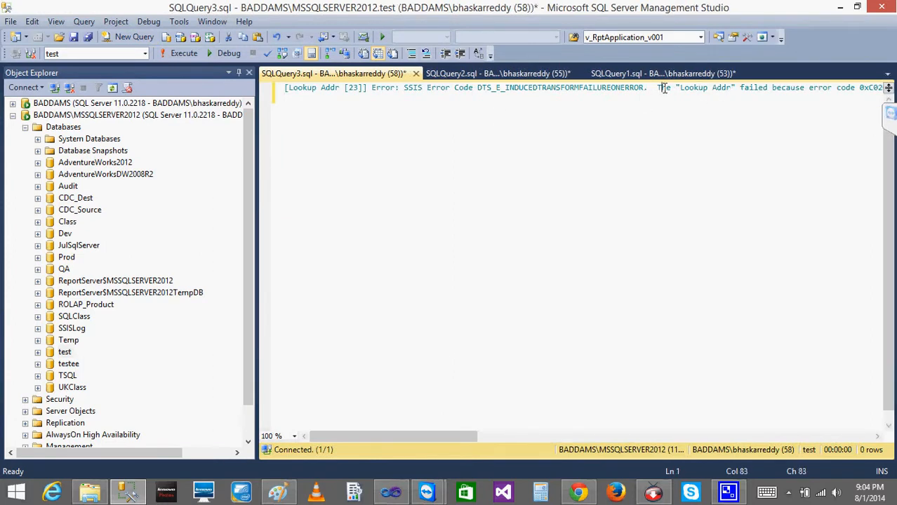
key("Return")
left_click(736, 98)
key("Return")
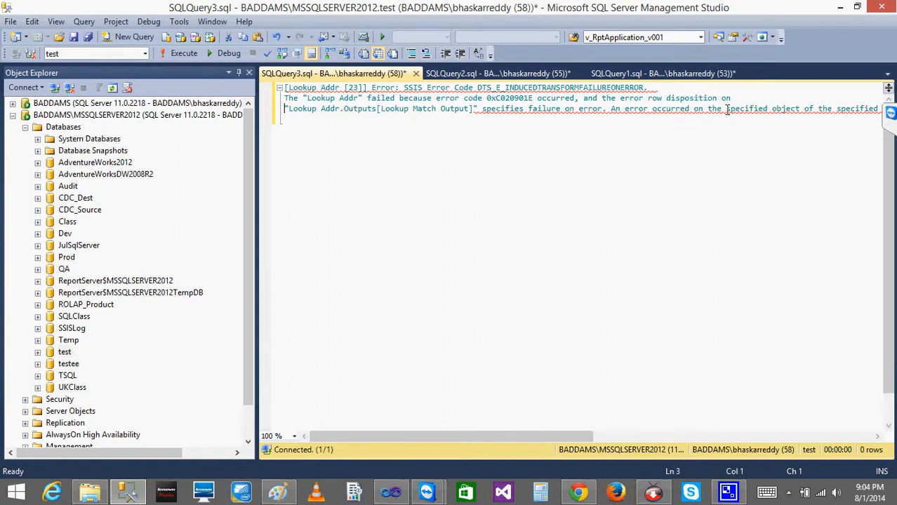
left_click(727, 108)
key("Return")
left_click(732, 119)
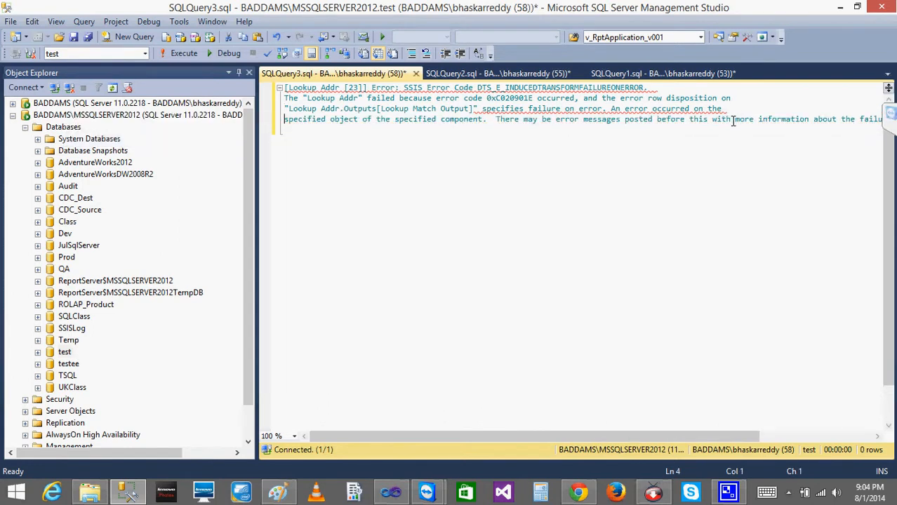
key("Return")
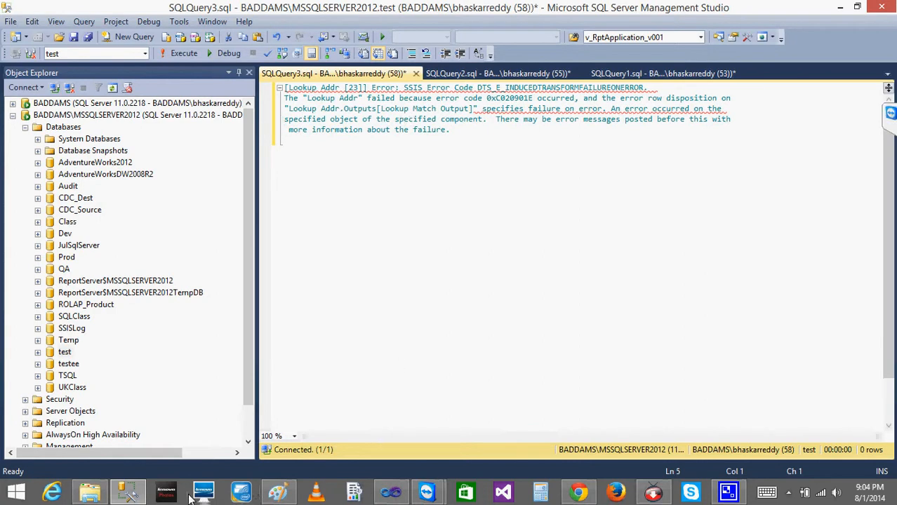
Step: Return to Visual Studio and examine the Lookup Addr "Row yielded no match during lookup" error in the execution progress log
left_click(407, 494)
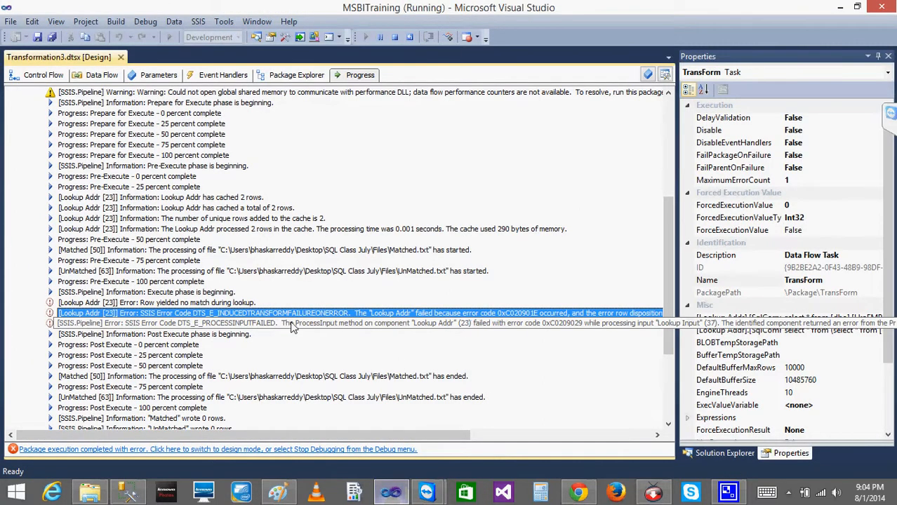
left_click(189, 303)
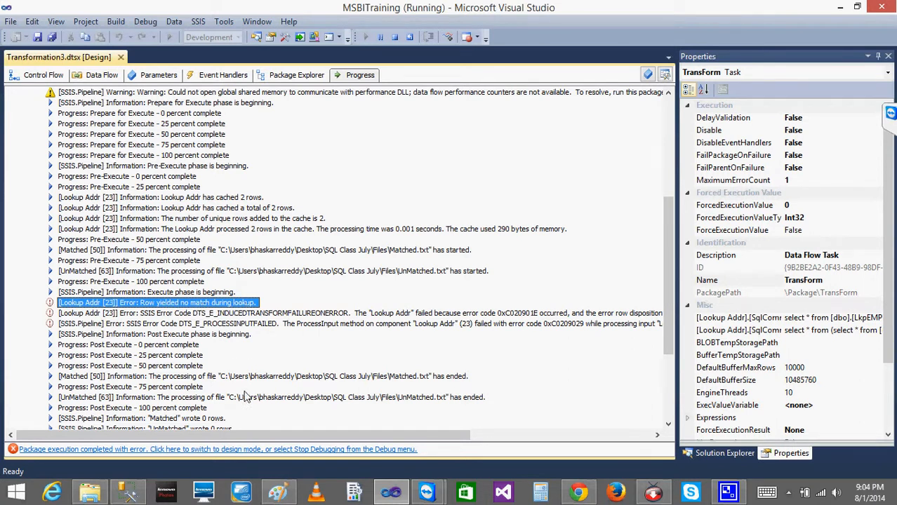
Step: Switch to Paint and start a new blank picture, discarding the existing sketch
left_click(281, 493)
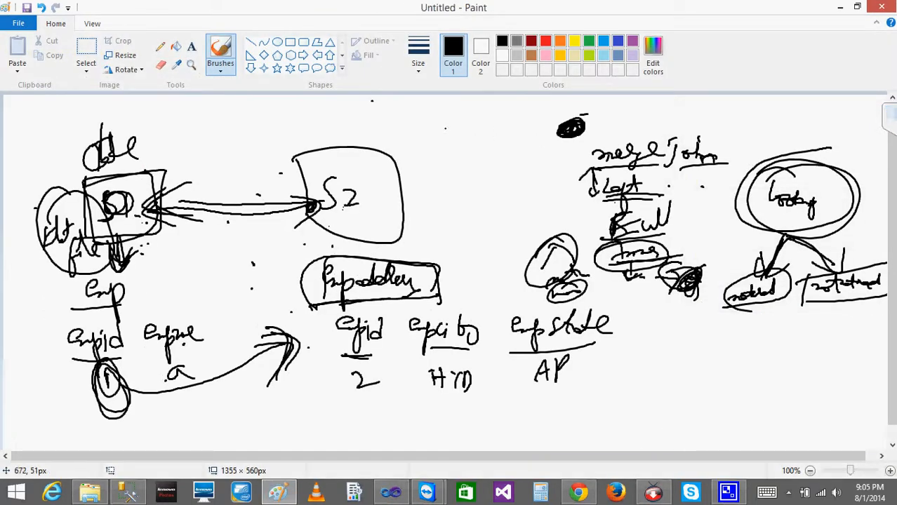
left_click(20, 24)
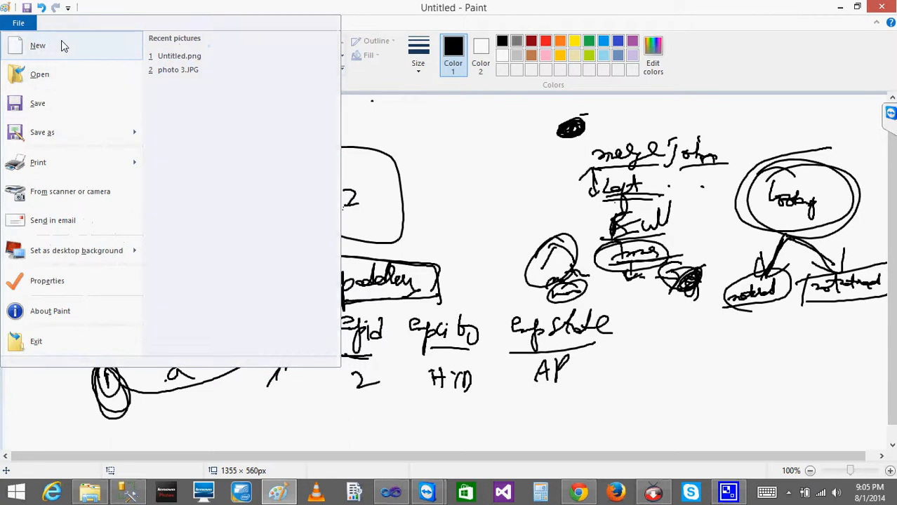
left_click(62, 45)
left_click(471, 247)
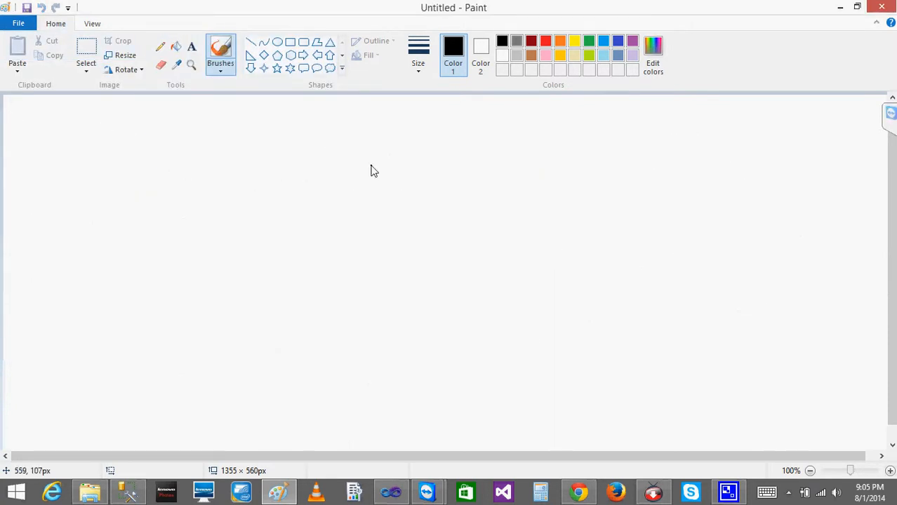
Step: Handwrite the source IDs 101, 102 and 103 one below the other in the canvas's upper-left area
mouse_move(62, 135)
left_mouse_down()
mouse_move(61, 155)
mouse_move(73, 142)
mouse_move(92, 151)
left_mouse_up()
mouse_move(63, 180)
left_mouse_down()
mouse_move(66, 194)
mouse_move(71, 186)
left_mouse_up()
mouse_move(96, 185)
left_mouse_down()
mouse_move(92, 197)
mouse_move(103, 199)
left_mouse_up()
mouse_move(70, 220)
left_mouse_down()
mouse_move(72, 233)
mouse_move(87, 223)
left_mouse_up()
left_click_drag(96, 220, 100, 237)
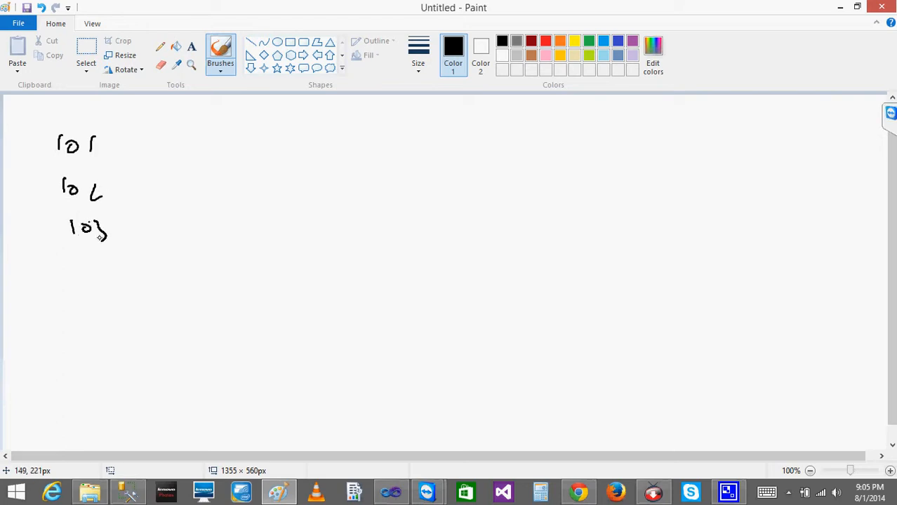
Step: Write the reference IDs 102 and 103 across from the source list, circle each, and draw an arrow from 101 towards them
left_click_drag(423, 150, 423, 170)
left_click_drag(439, 157, 474, 172)
left_click_drag(435, 205, 435, 223)
left_click_drag(450, 206, 463, 223)
mouse_move(102, 138)
left_mouse_down()
mouse_move(333, 146)
mouse_move(345, 166)
left_mouse_up()
mouse_move(421, 138)
left_mouse_down()
mouse_move(456, 188)
mouse_move(419, 132)
left_mouse_up()
mouse_move(428, 190)
left_mouse_down()
mouse_move(502, 214)
mouse_move(425, 191)
left_mouse_up()
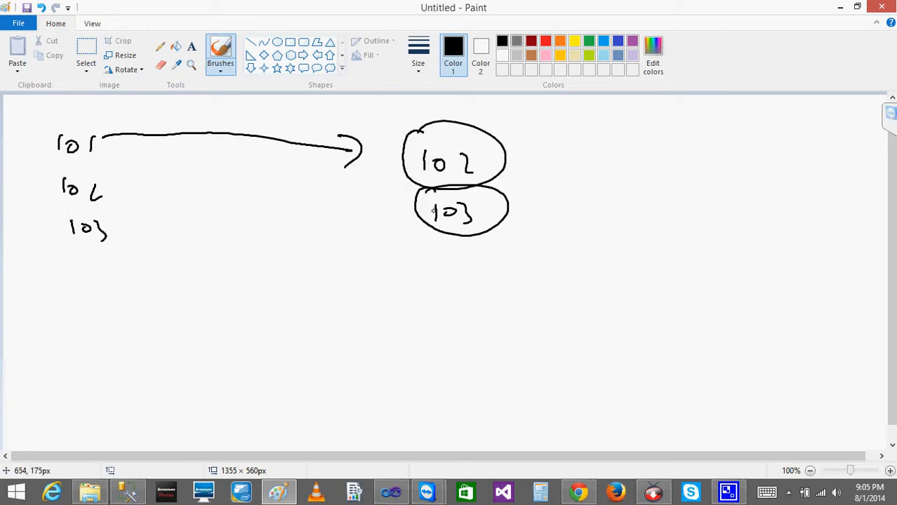
Step: Draw an arrow leading down from the 101 arrow's head and label its end "Fail Comp" inside an oval
left_click_drag(343, 161, 324, 293)
left_click_drag(316, 266, 345, 278)
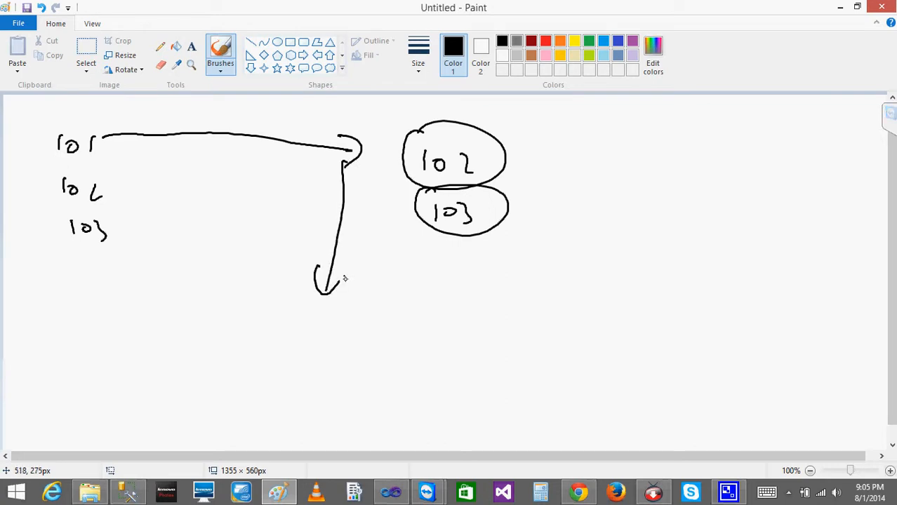
left_click_drag(337, 138, 346, 178)
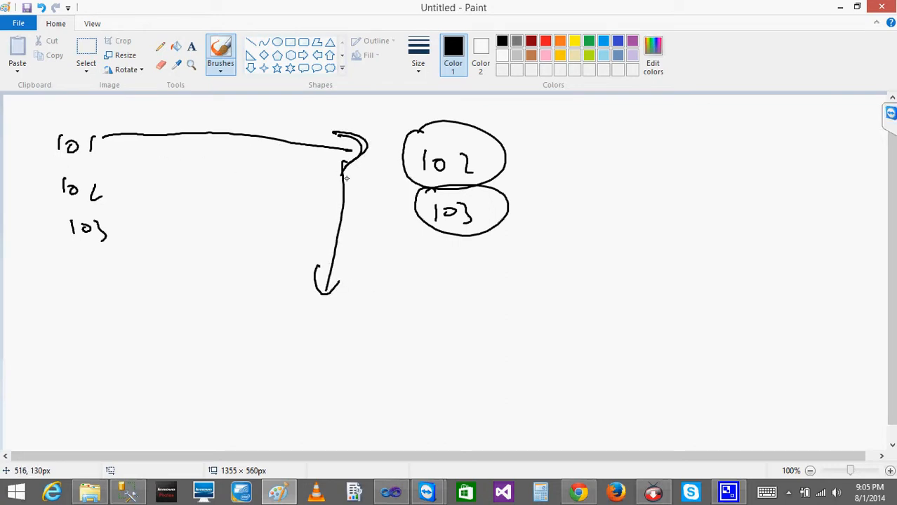
left_click_drag(340, 264, 329, 286)
mouse_move(313, 303)
left_mouse_down()
mouse_move(313, 320)
mouse_move(335, 320)
left_mouse_up()
mouse_move(348, 287)
left_mouse_down()
mouse_move(350, 321)
mouse_move(387, 317)
mouse_move(378, 300)
left_mouse_up()
left_click_drag(345, 293, 354, 293)
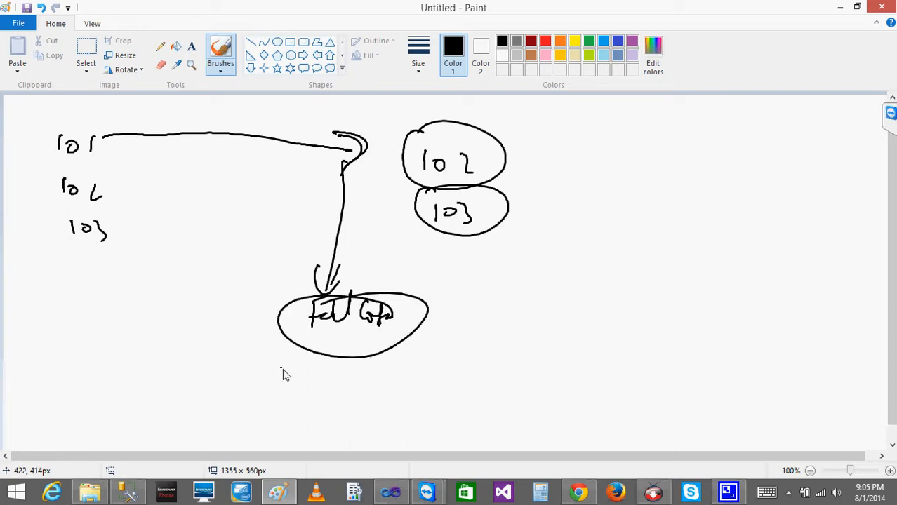
Step: Switch back to Visual Studio, open the TransForm data flow and stop debugging the package
left_click(393, 495)
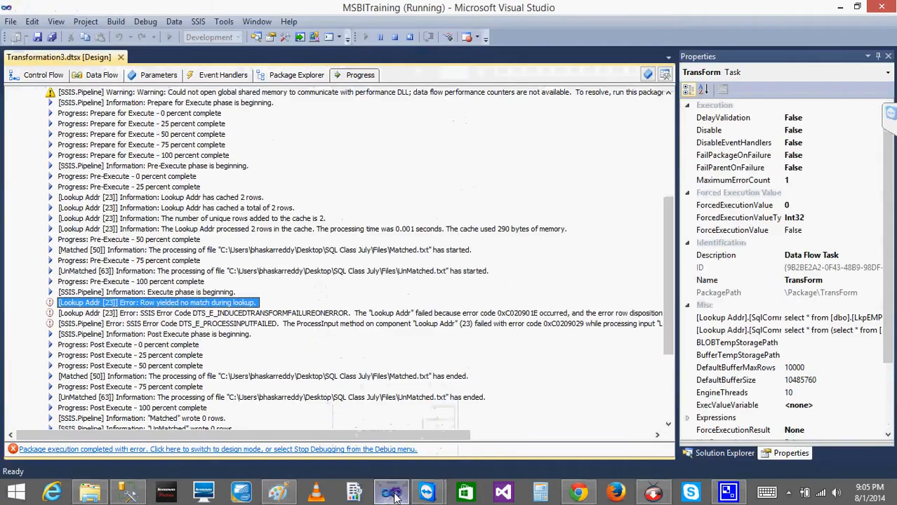
left_click(40, 77)
double_click(239, 211)
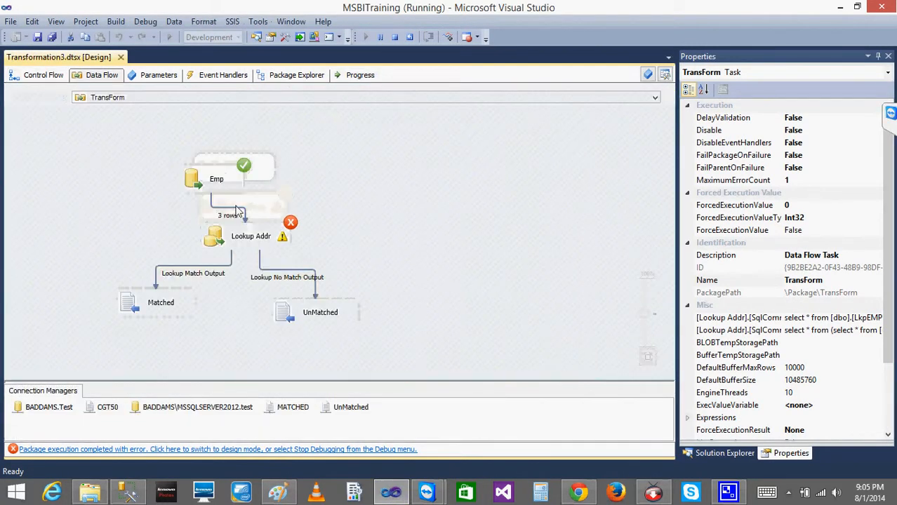
left_click(395, 37)
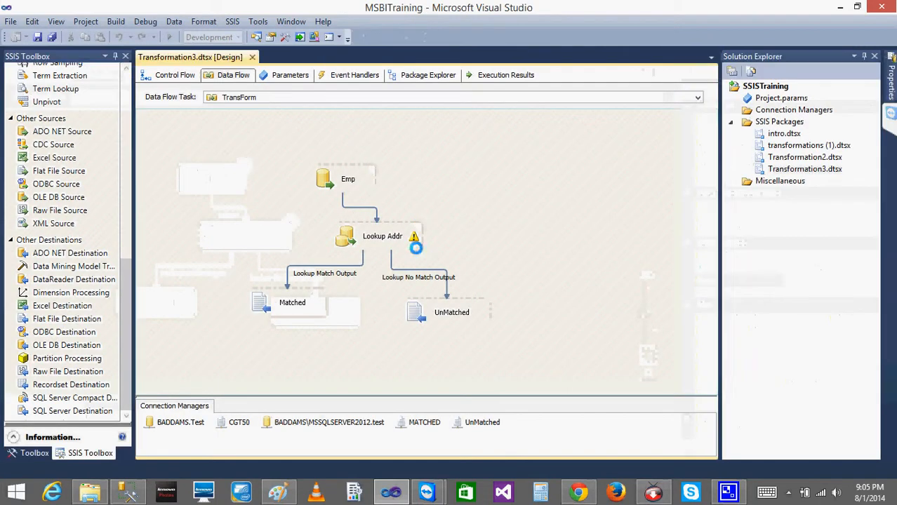
Step: Set the Lookup Addr transformation to ignore failure for rows with no matching entries
double_click(366, 237)
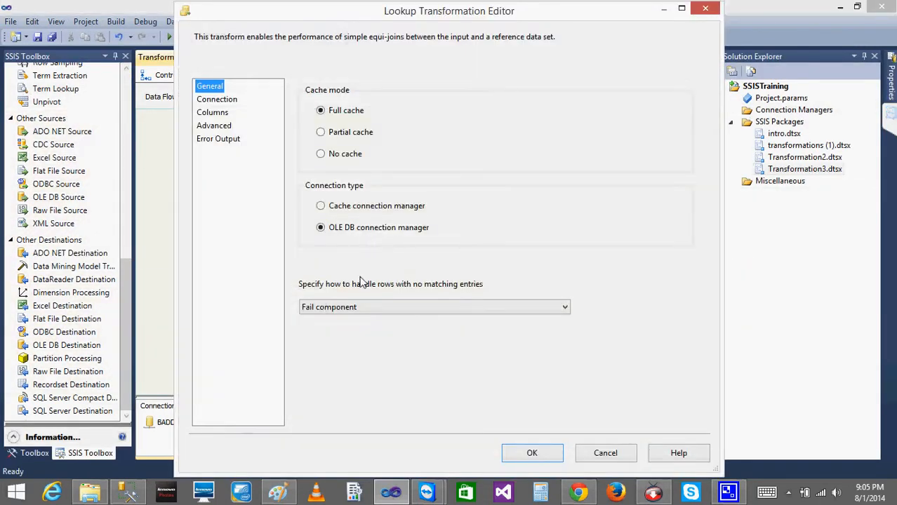
left_click(357, 309)
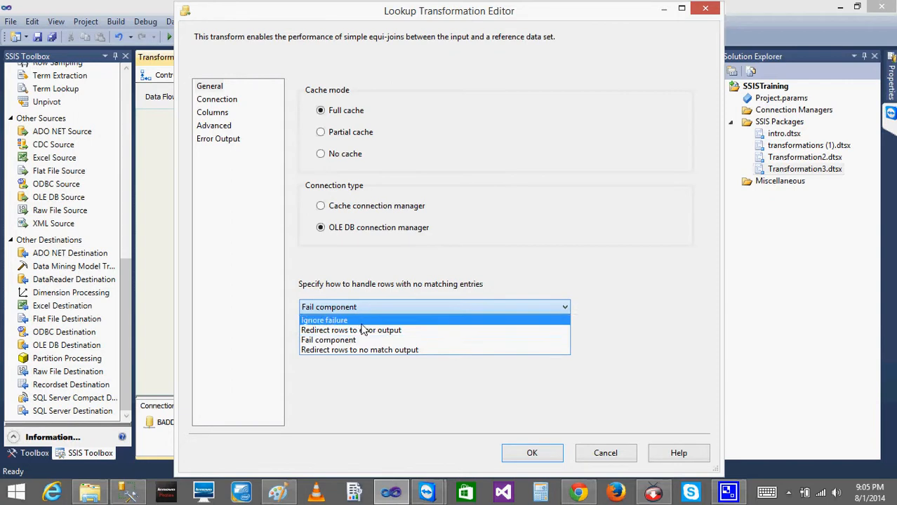
left_click(324, 321)
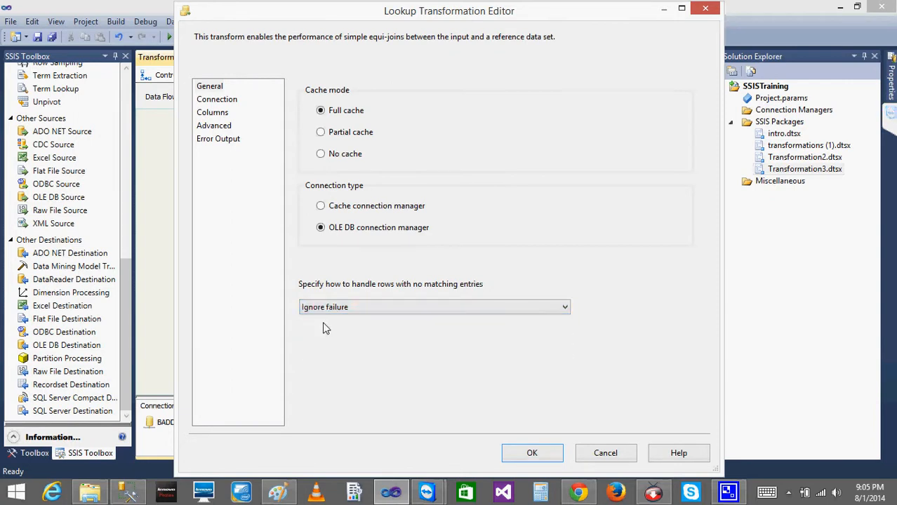
left_click(532, 454)
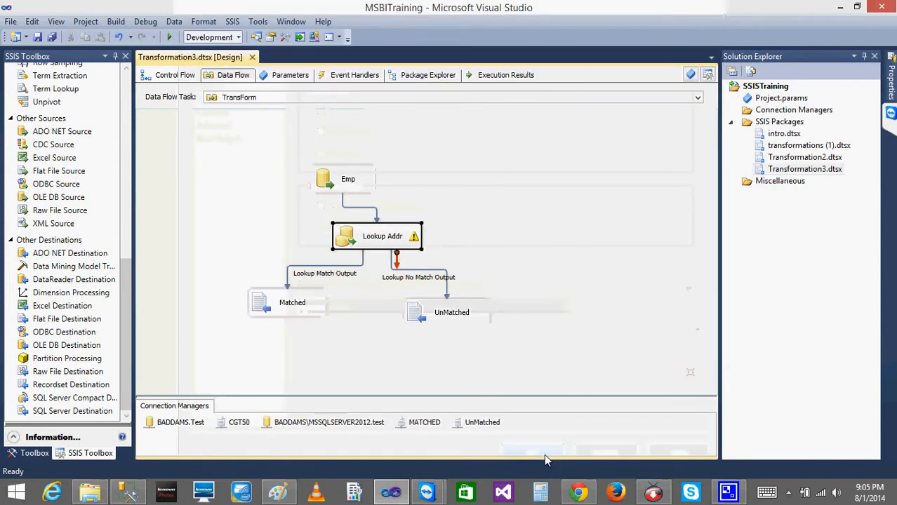
Step: Enable data viewers on the Lookup Match Output and Lookup No Match Output paths
right_click(337, 266)
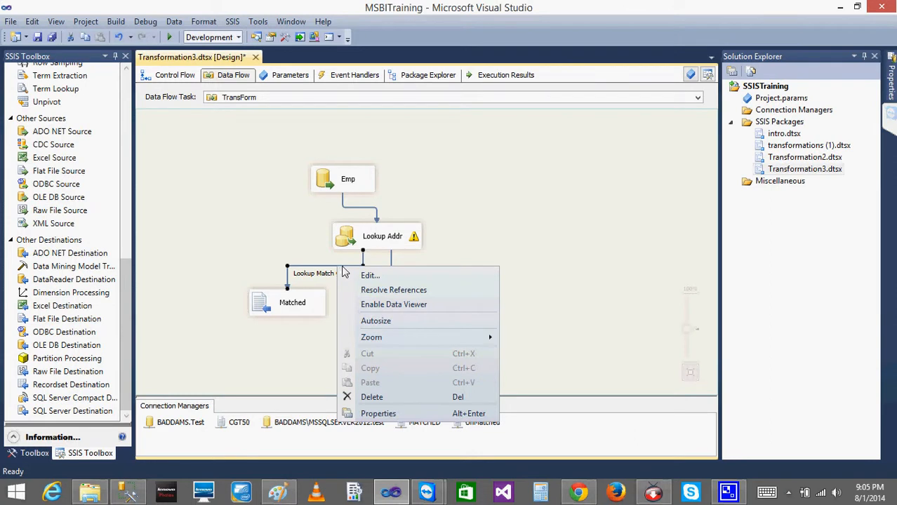
left_click(379, 306)
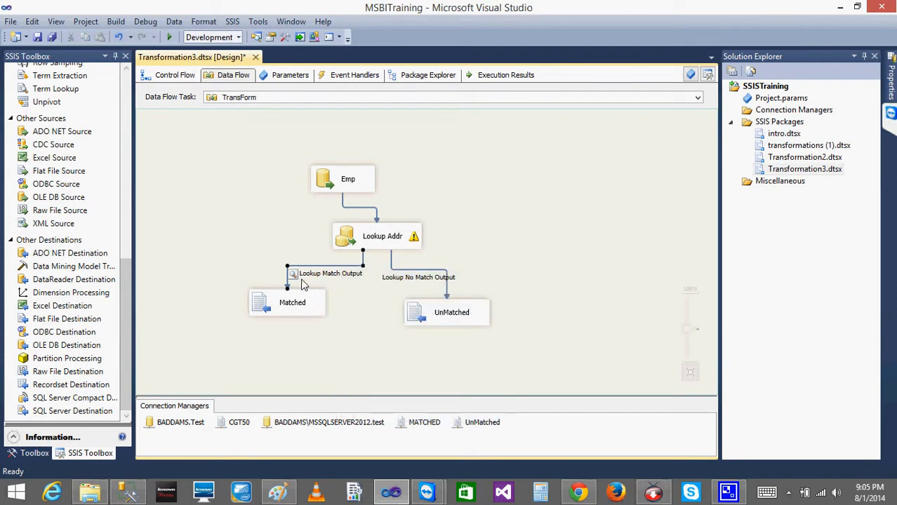
right_click(418, 269)
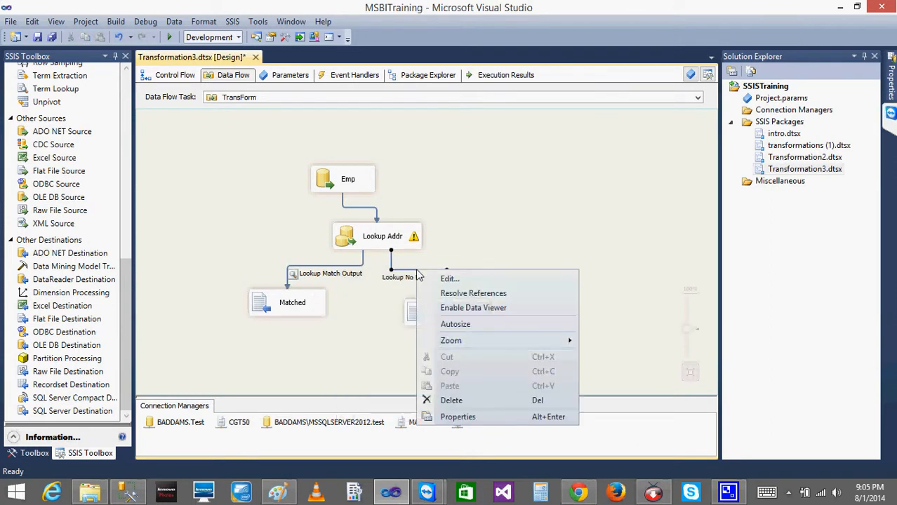
left_click(478, 307)
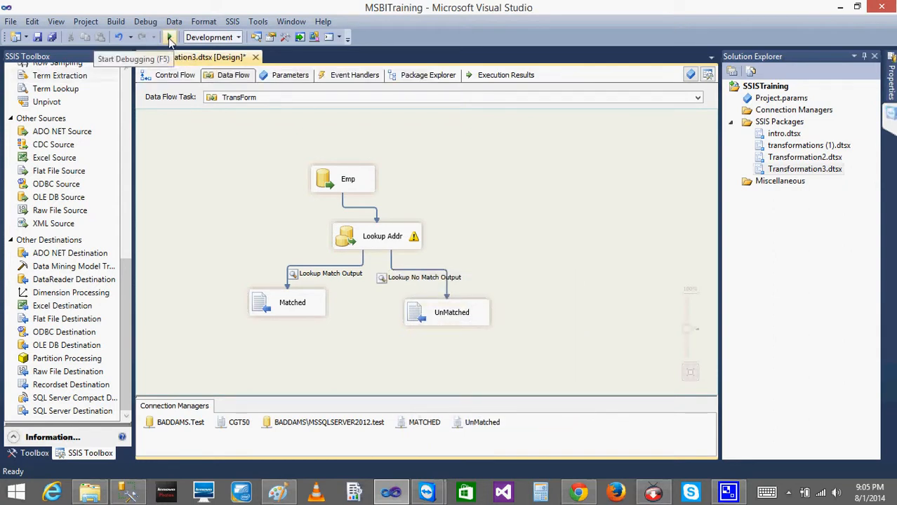
Step: Reopen the Lookup Addr editor to review its settings and close it without changes
double_click(358, 246)
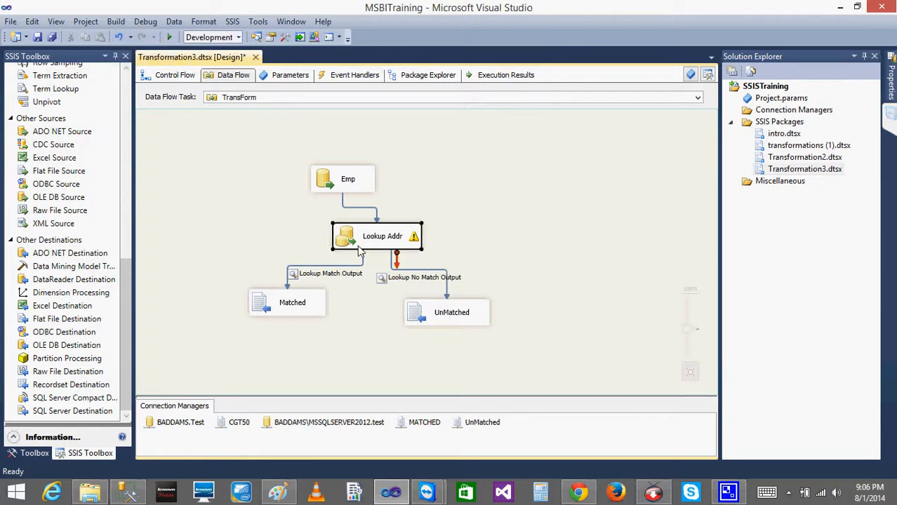
left_click(600, 453)
Step: Switch to the Paint sketch, retrace the 101 arrow, write 101 below the "Fail Comp" oval and circle that label again
left_click(127, 491)
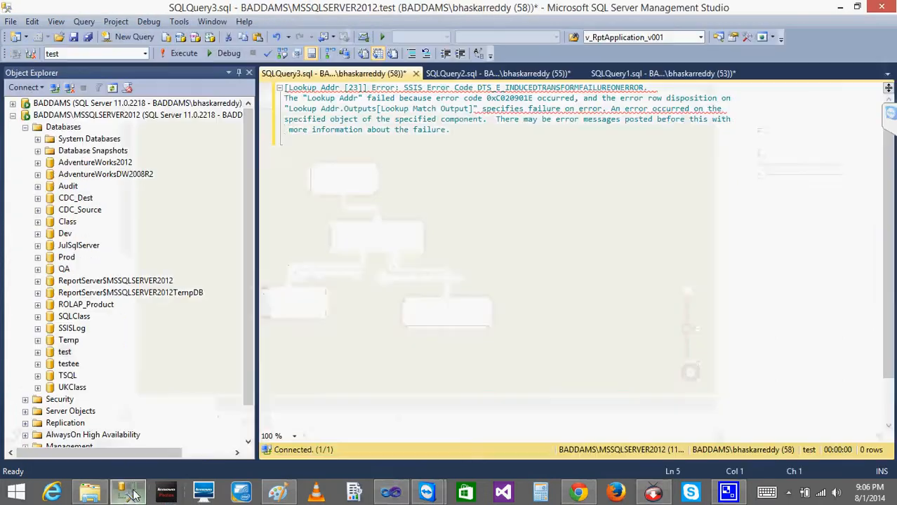
left_click(279, 491)
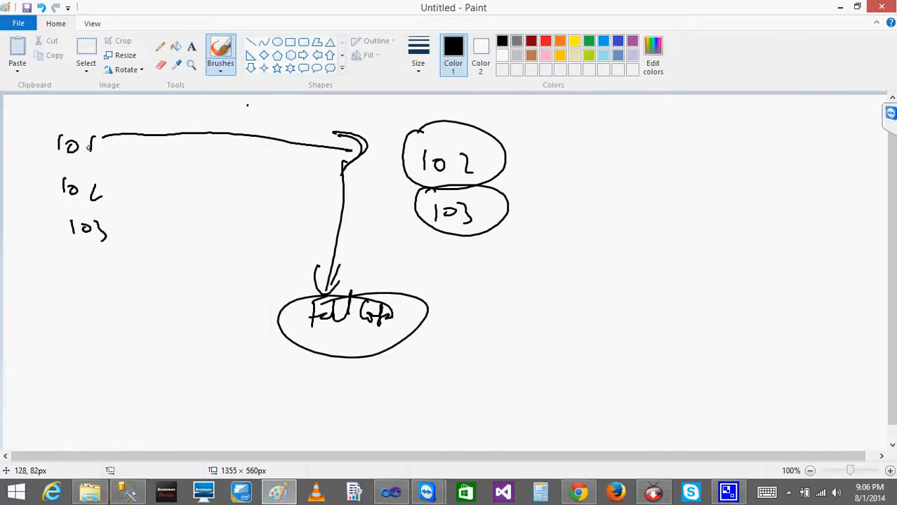
mouse_move(215, 136)
left_mouse_down()
mouse_move(365, 151)
mouse_move(342, 172)
left_mouse_up()
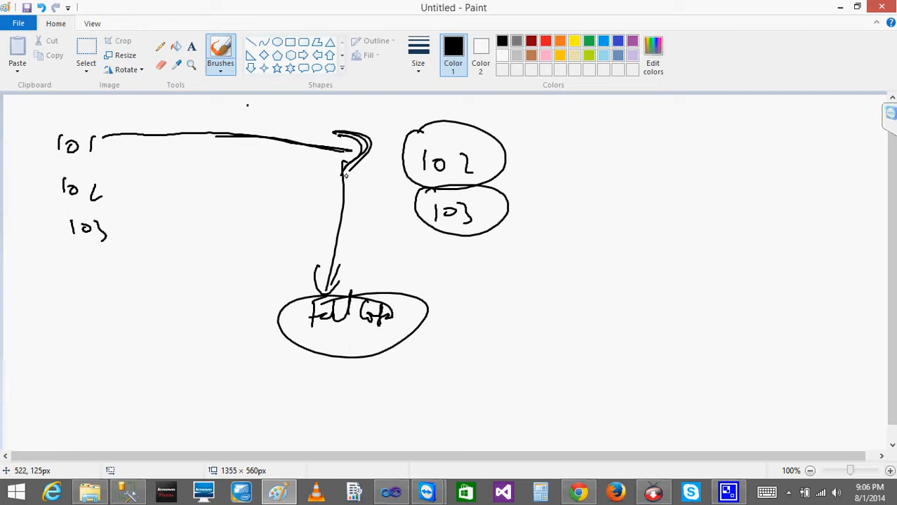
left_click_drag(209, 359, 207, 383)
left_click_drag(226, 358, 249, 379)
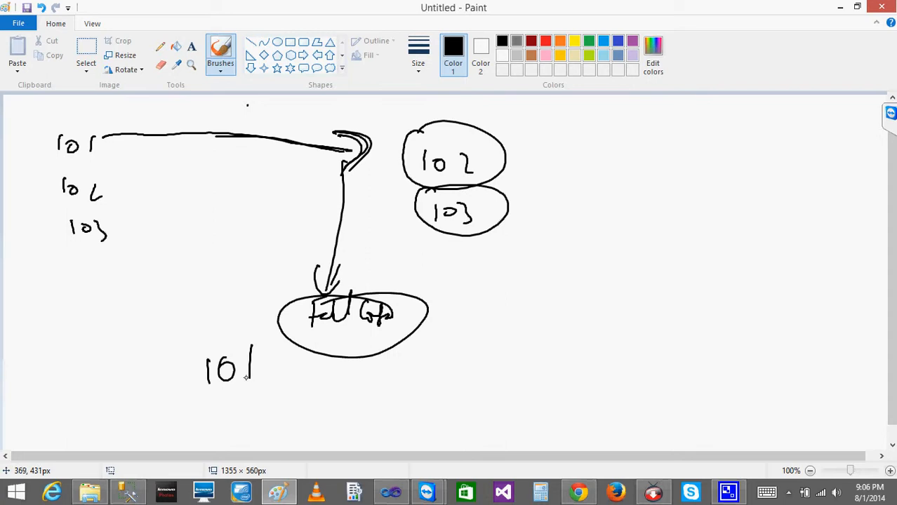
mouse_move(311, 300)
left_mouse_down()
mouse_move(282, 317)
mouse_move(326, 324)
left_mouse_up()
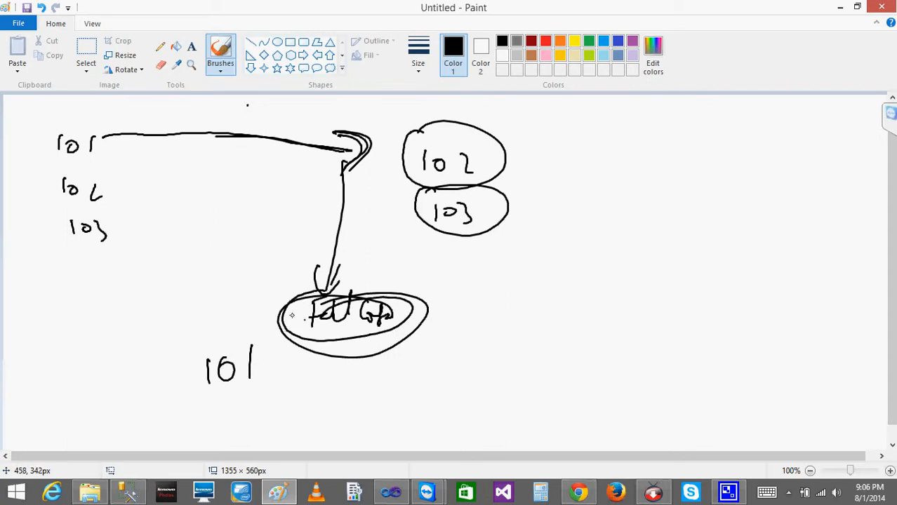
Step: Write names a, b and c beside source IDs 101 to 103, and add handwritten values beside reference IDs 102 and 103
left_click_drag(150, 149, 162, 161)
left_click_drag(155, 191, 168, 204)
left_click_drag(151, 246, 193, 251)
left_click_drag(573, 159, 626, 179)
mouse_move(563, 213)
left_mouse_down()
mouse_move(565, 234)
mouse_move(596, 233)
left_mouse_up()
mouse_move(628, 211)
left_mouse_down()
mouse_move(615, 224)
mouse_move(628, 232)
left_mouse_up()
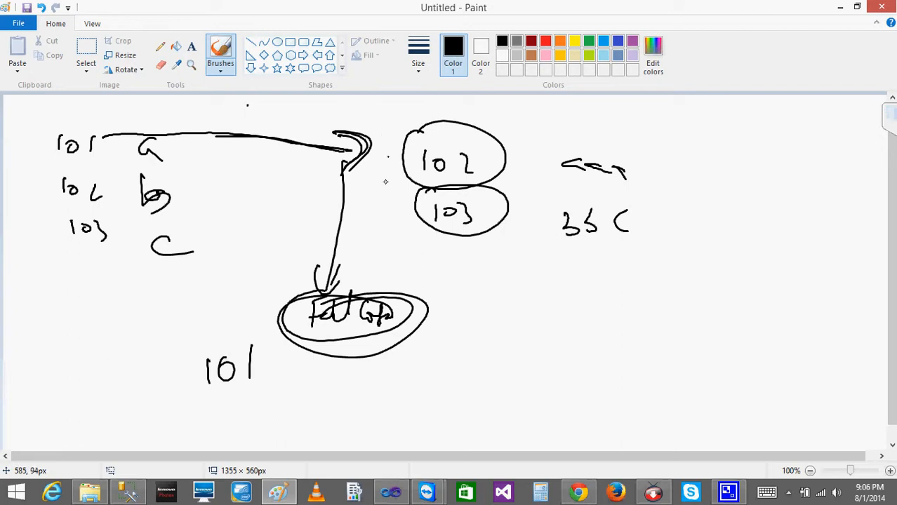
Step: Write the output rows below the "Fail Comp" oval, completing 101 with a and null, and adding 102 with b and its looked-up value
left_click_drag(305, 362, 320, 367)
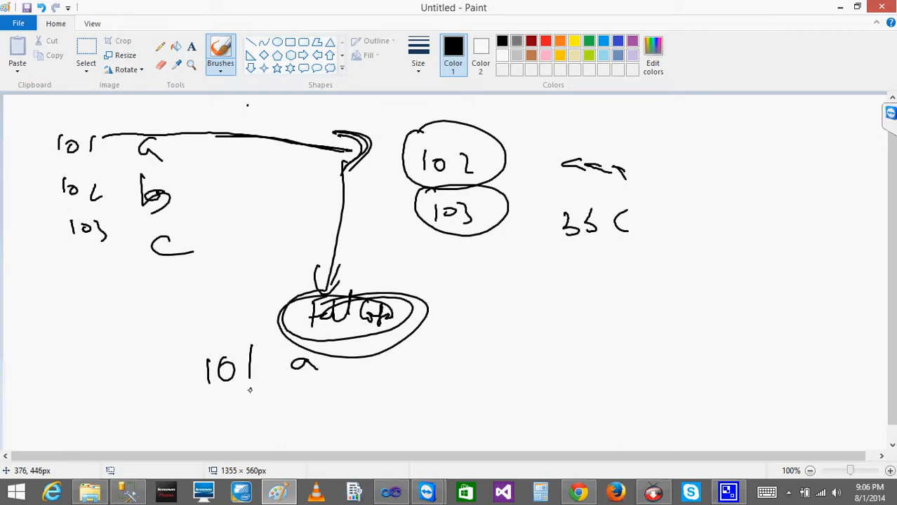
left_click_drag(369, 366, 394, 360)
left_click_drag(218, 409, 219, 411)
left_click_drag(237, 397, 236, 398)
left_click_drag(245, 400, 259, 409)
mouse_move(297, 383)
left_mouse_down()
mouse_move(309, 393)
mouse_move(298, 406)
left_mouse_up()
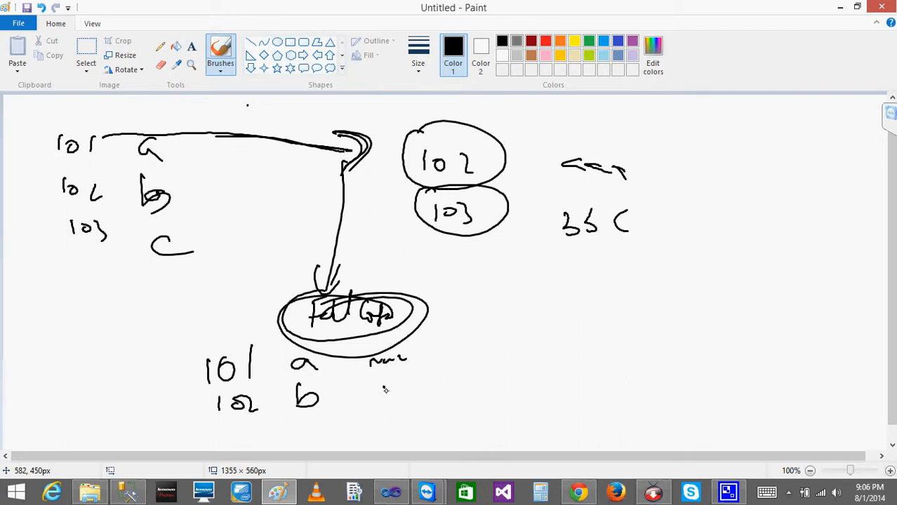
left_click_drag(384, 404, 384, 413)
mouse_move(379, 382)
left_mouse_down()
mouse_move(375, 412)
mouse_move(398, 393)
mouse_move(415, 403)
left_mouse_up()
Step: Overwrite the values beside reference IDs 102 and 103 so they read bbb and ccc
left_click_drag(567, 154, 561, 167)
left_click_drag(592, 138, 585, 167)
left_click_drag(619, 142, 612, 179)
left_click_drag(568, 232, 569, 245)
left_click_drag(594, 216, 604, 241)
Step: Add the output row 103, c, ccc and draw an outline around all three output rows
mouse_move(220, 419)
left_mouse_down()
mouse_move(219, 444)
mouse_move(239, 429)
left_mouse_up()
left_click_drag(245, 417, 255, 436)
left_click_drag(313, 420, 314, 439)
left_click_drag(378, 422, 369, 437)
left_click_drag(394, 424, 411, 432)
mouse_move(414, 358)
left_mouse_down()
mouse_move(211, 449)
mouse_move(355, 334)
left_mouse_up()
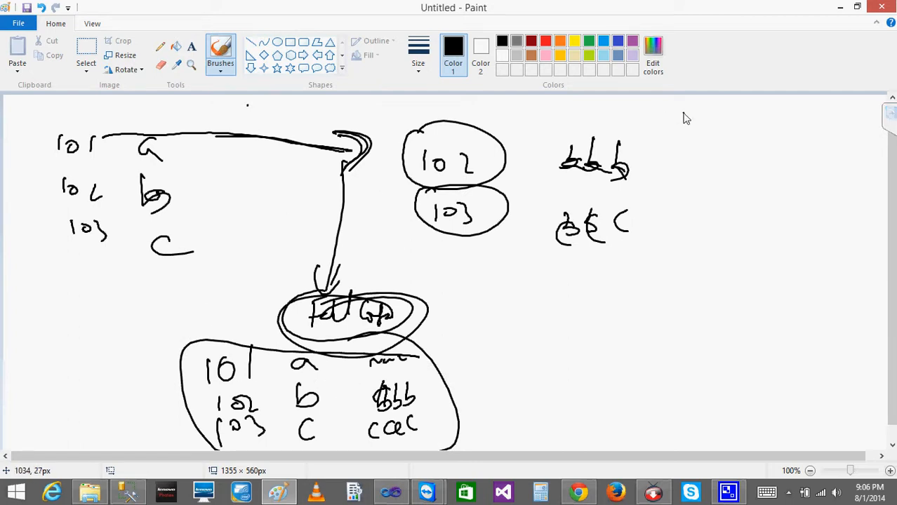
Step: Return to the TransForm data flow in Visual Studio and point out the Emp source and the Lookup Addr transformation
left_click(840, 7)
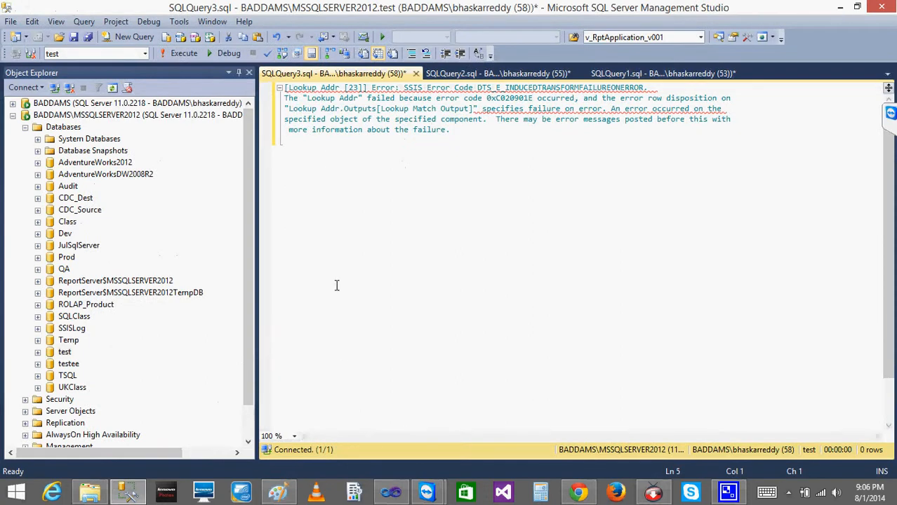
left_click(837, 7)
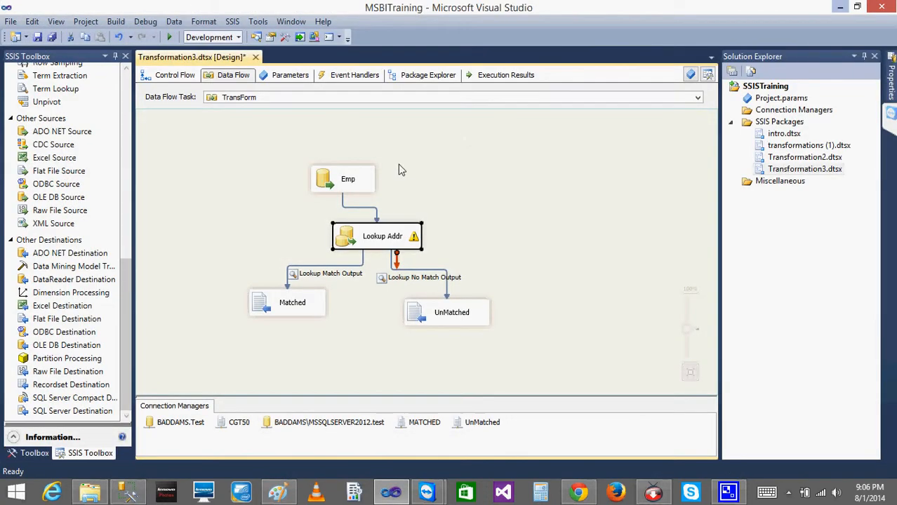
left_click(318, 184)
left_click(368, 241)
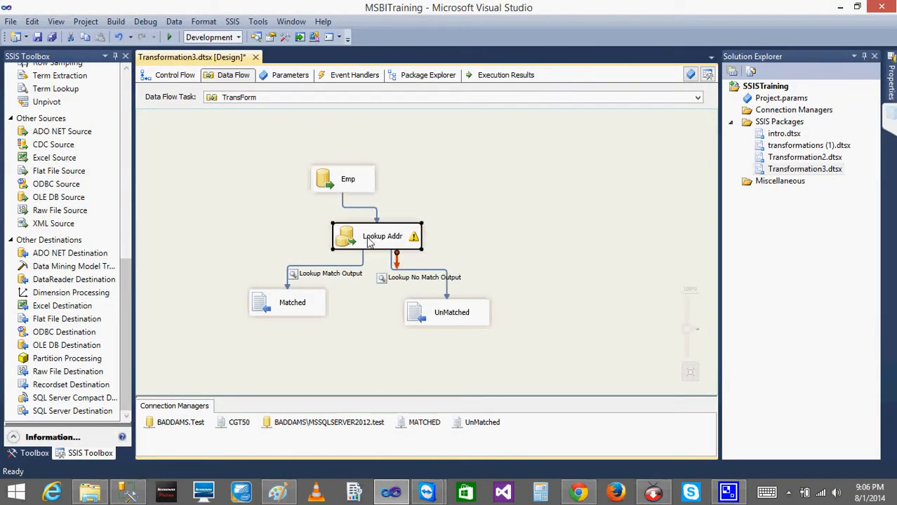
left_click(390, 202)
left_click(337, 193)
left_click(429, 194)
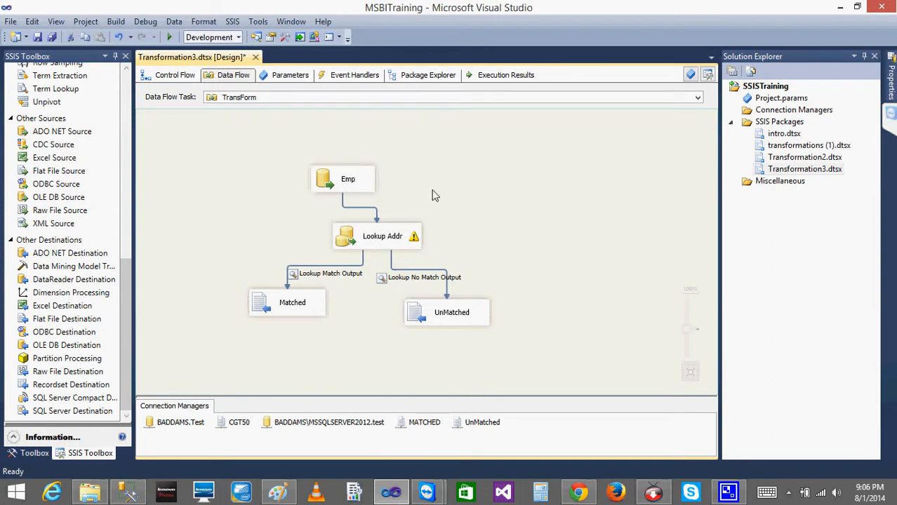
Step: Run the package and inspect the 101 and 102 rows in the Lookup Match Output data viewer, widening the EID_Lkp column
left_click(169, 37)
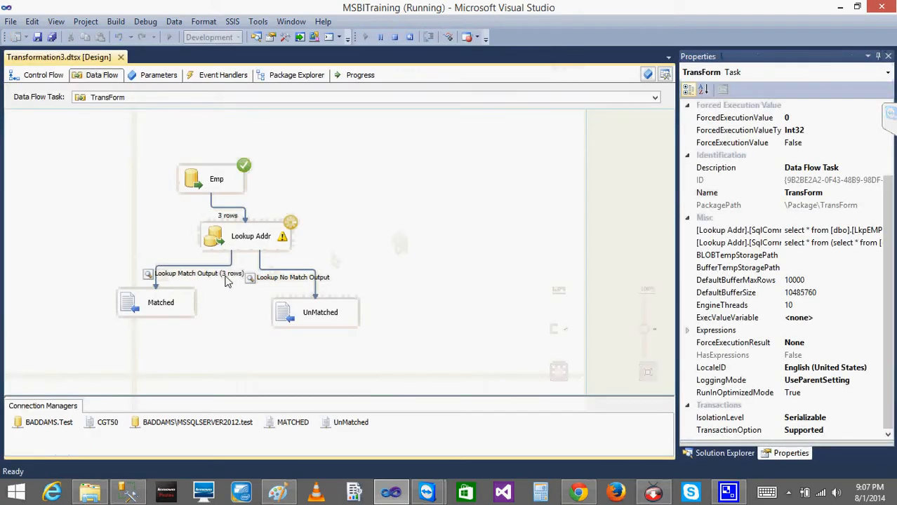
left_click(138, 130)
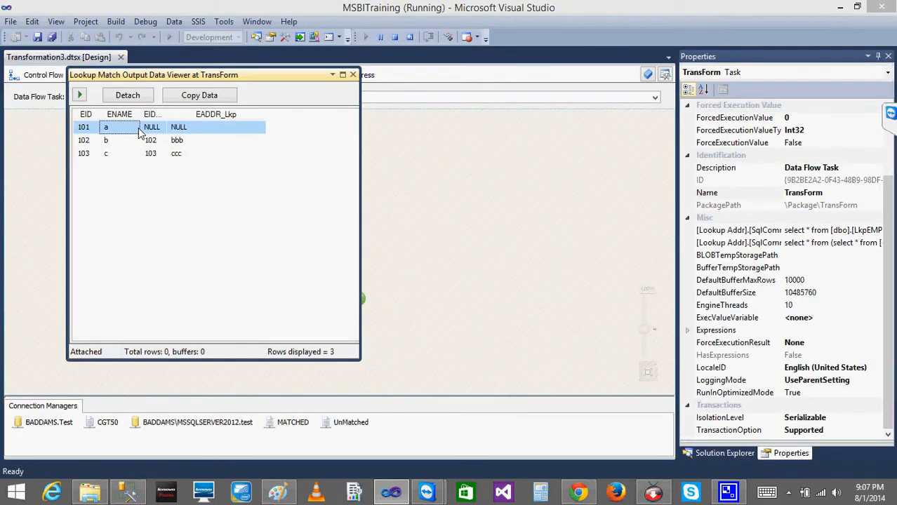
left_click(148, 130)
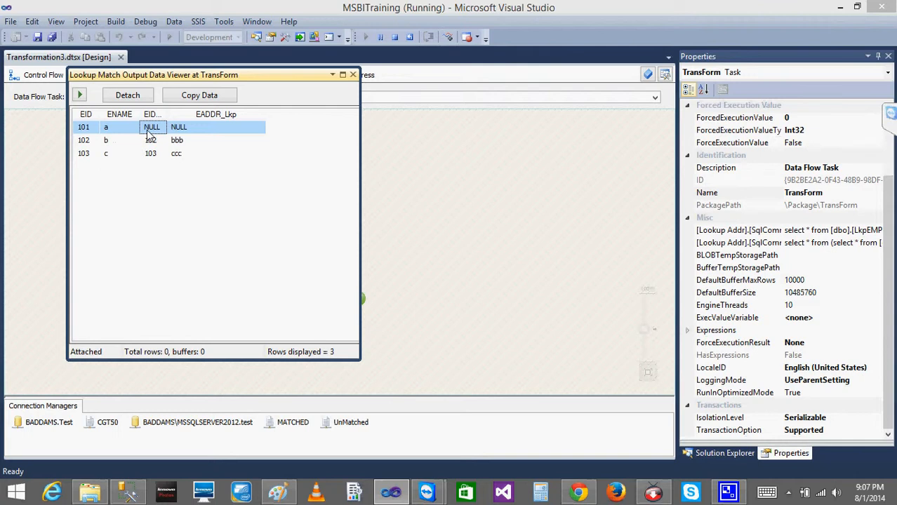
left_click_drag(167, 116, 194, 117)
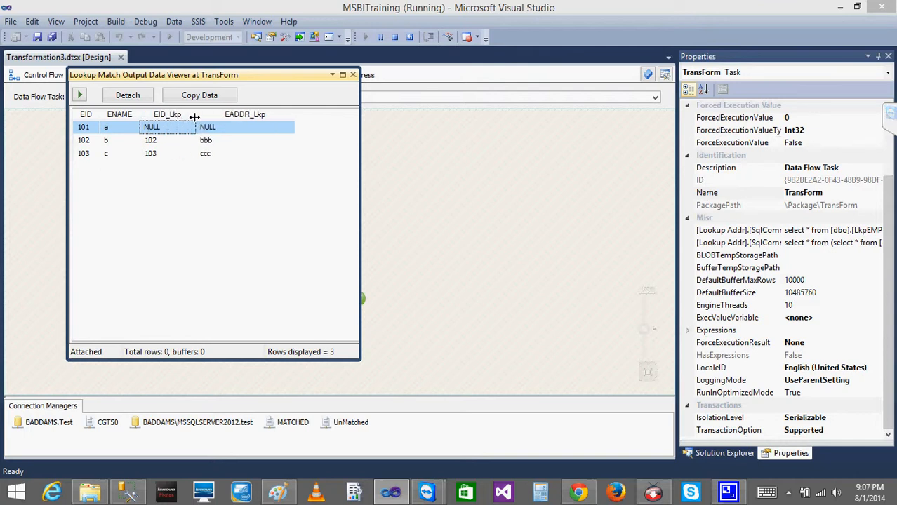
left_click(218, 132)
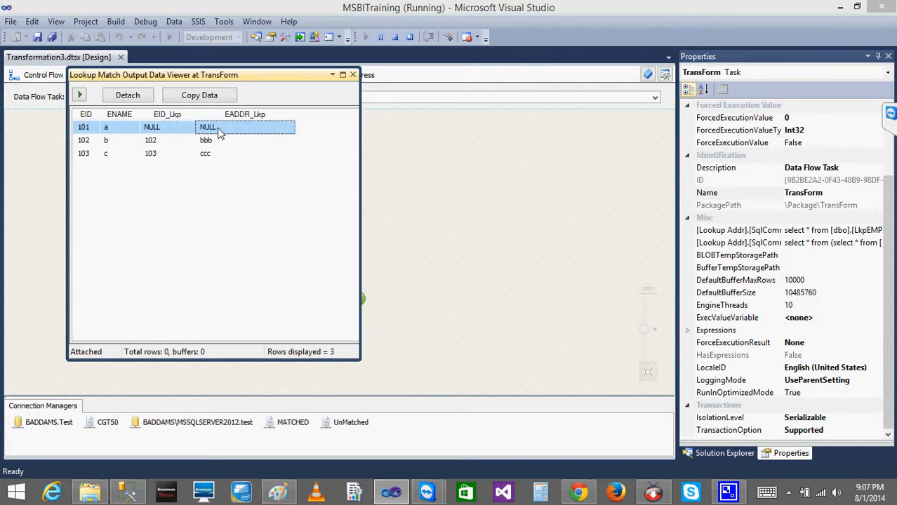
left_click(153, 144)
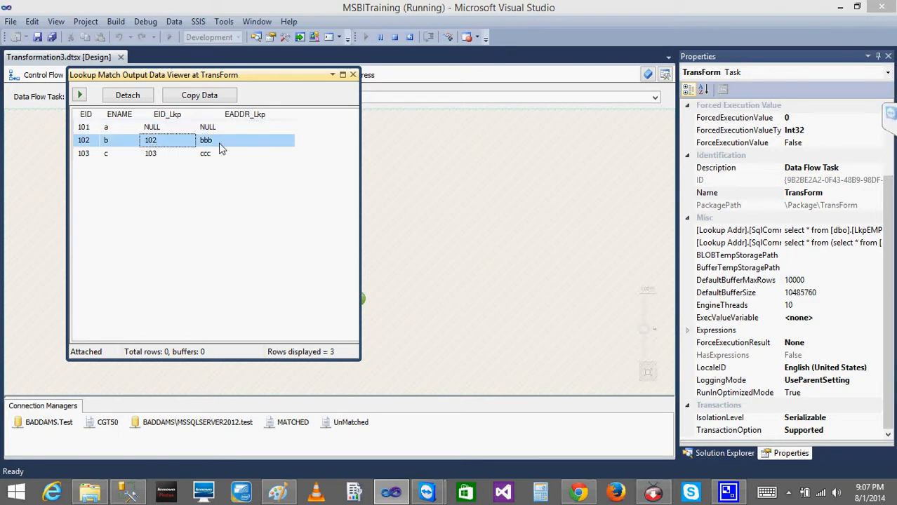
Step: Sort the match output rows by EID_Lkp and EADDR_Lkp and examine the looked-up values of row 103
left_click(159, 120)
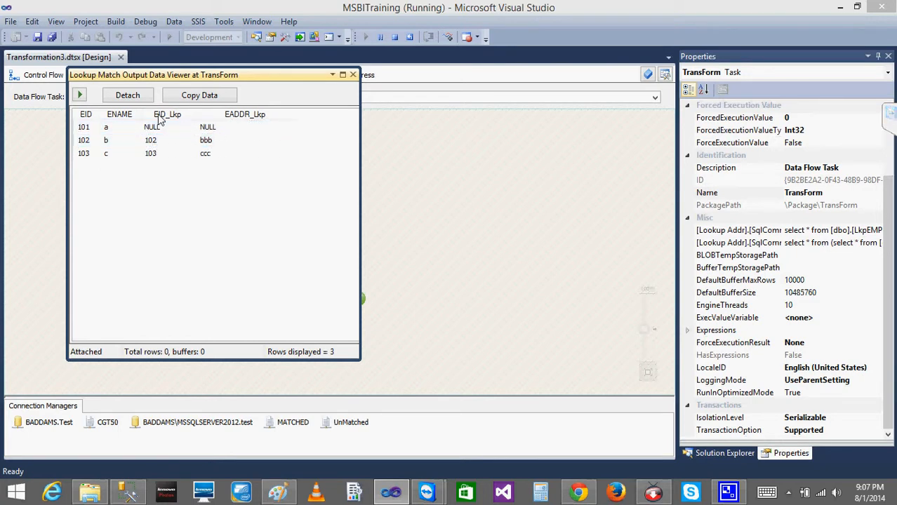
left_click(235, 119)
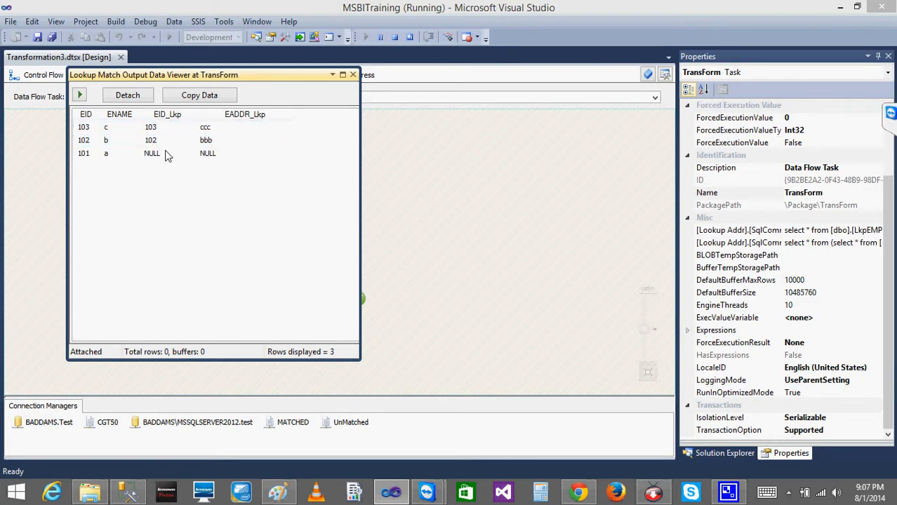
left_click(159, 130)
left_click(210, 130)
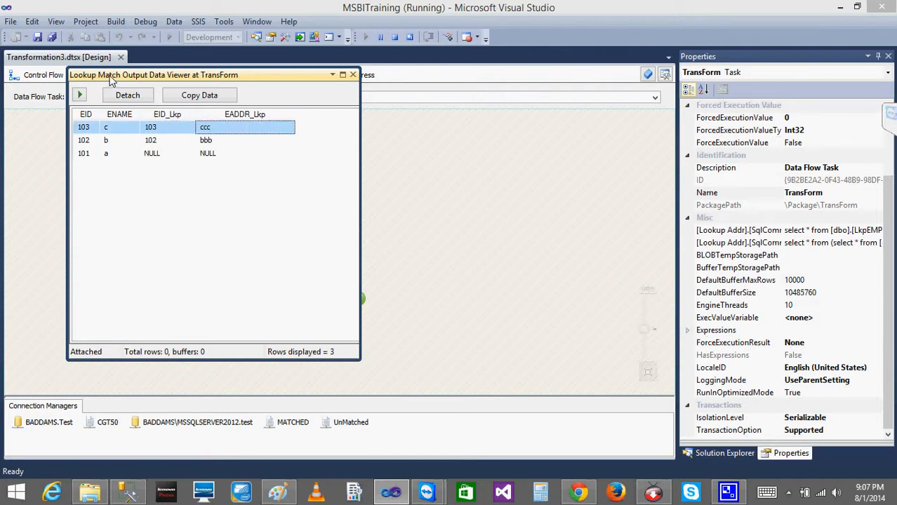
Step: Move the match output viewer clear of the data flow, check each row's EID, and close the viewer and stop debugging
left_click_drag(206, 77, 552, 92)
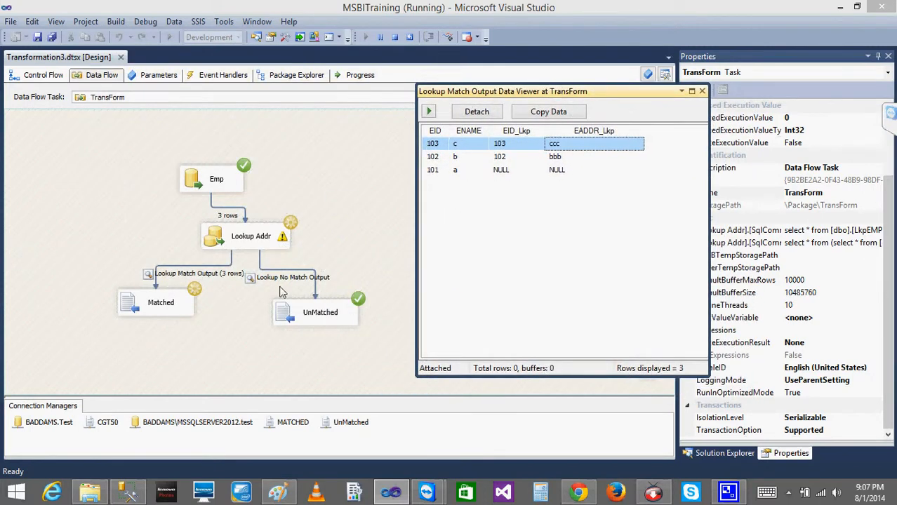
left_click(438, 148)
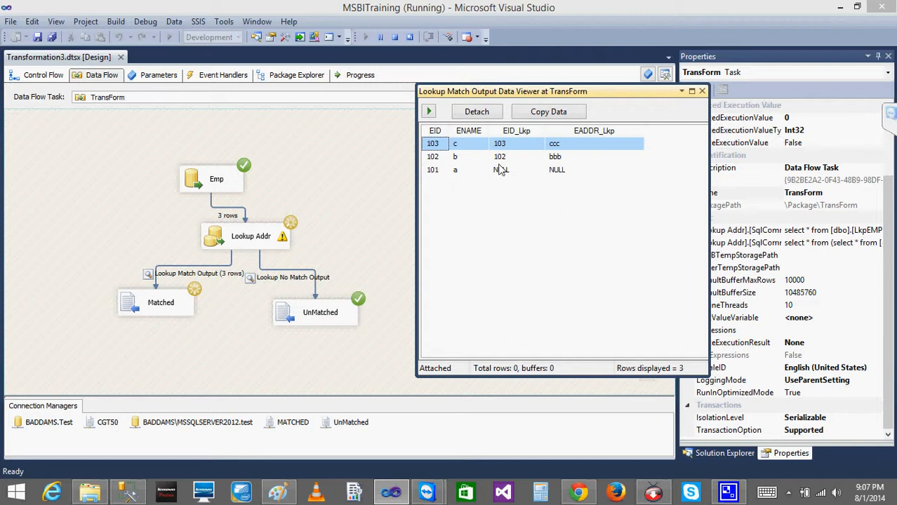
left_click(435, 158)
left_click(438, 172)
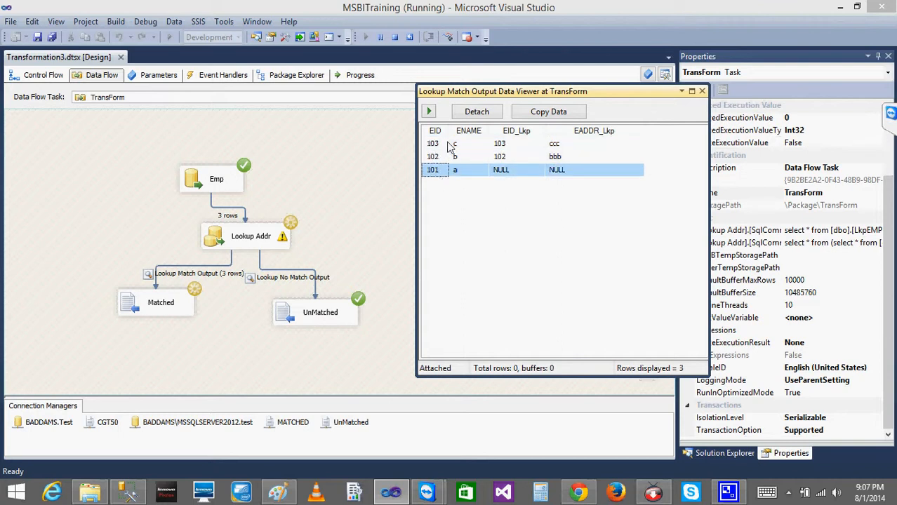
left_click(701, 91)
left_click(394, 37)
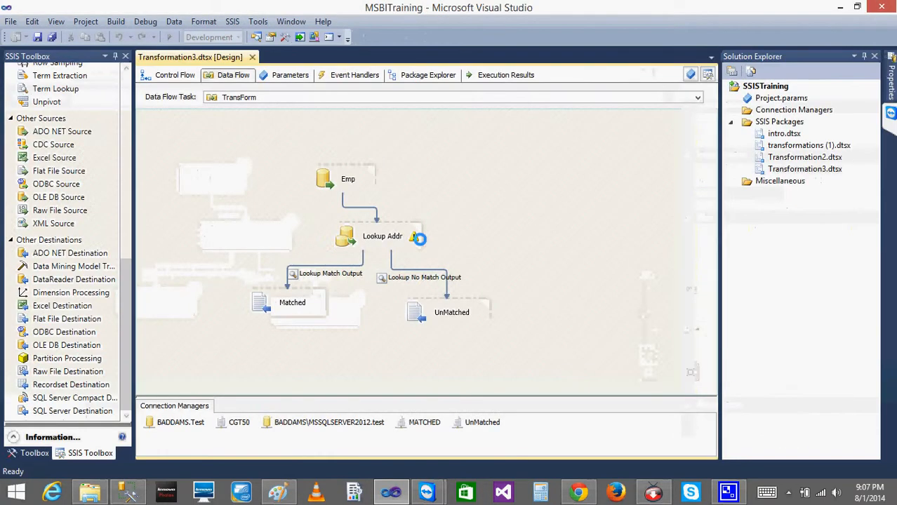
Step: Set the Lookup Addr transformation to redirect rows with no matching entries to the error output
double_click(372, 238)
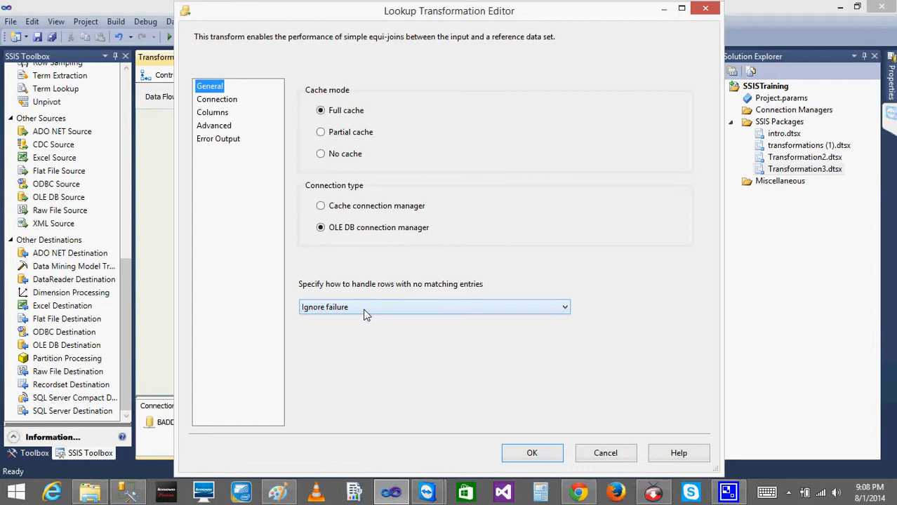
left_click(363, 313)
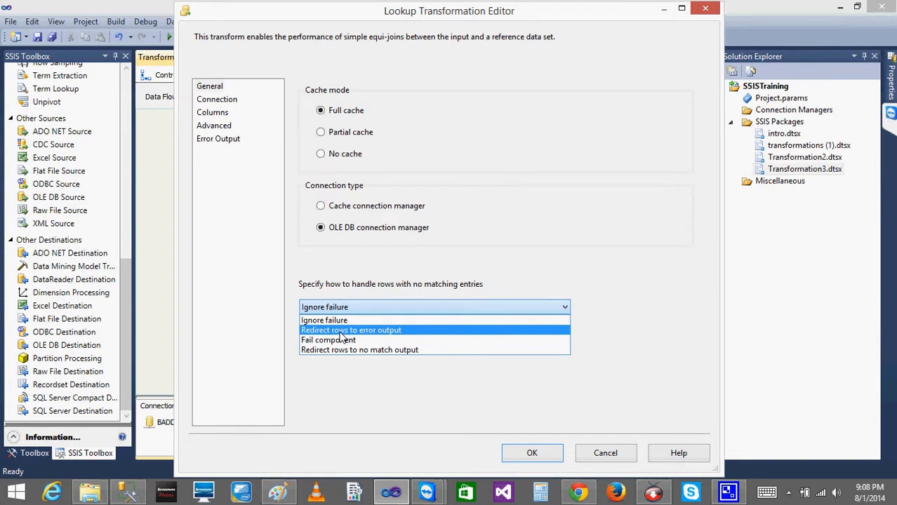
left_click(342, 331)
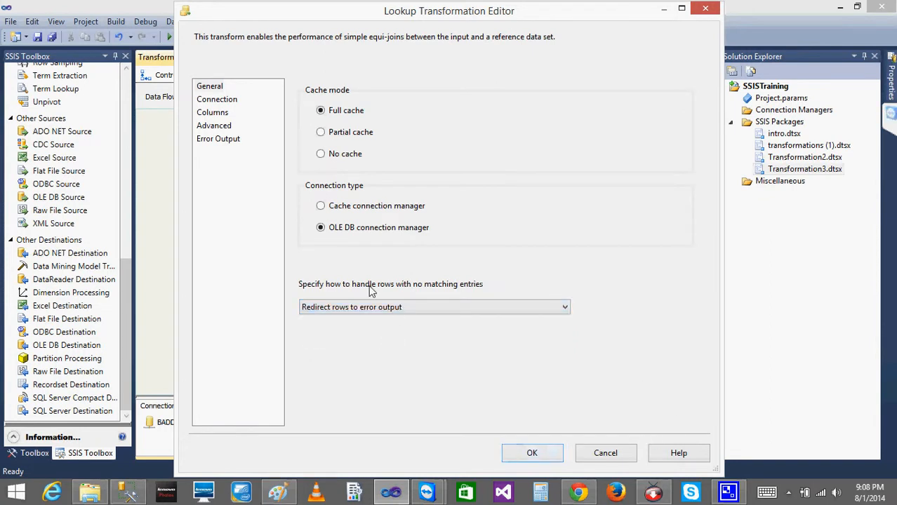
left_click(531, 453)
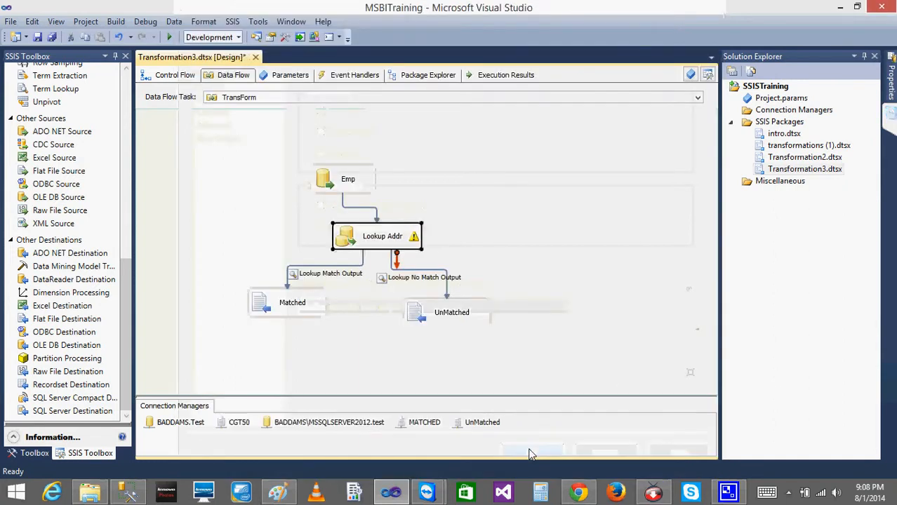
left_click(377, 236)
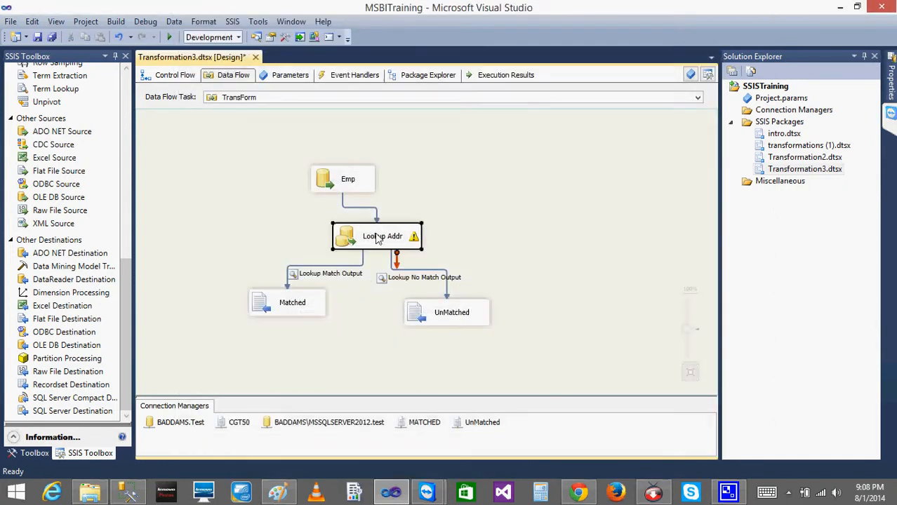
left_click(361, 328)
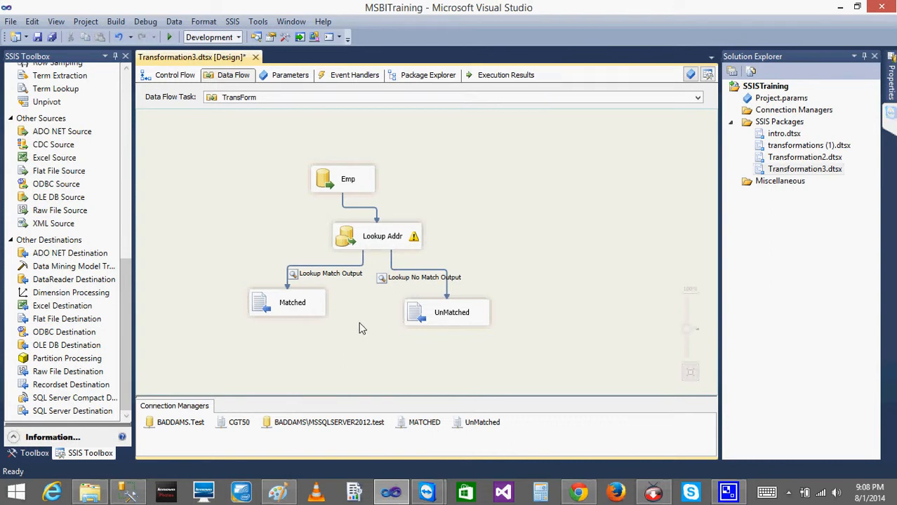
Step: Set Lookup Addr to "Redirect rows to no match output" for rows with no matching entries and apply the change
double_click(349, 240)
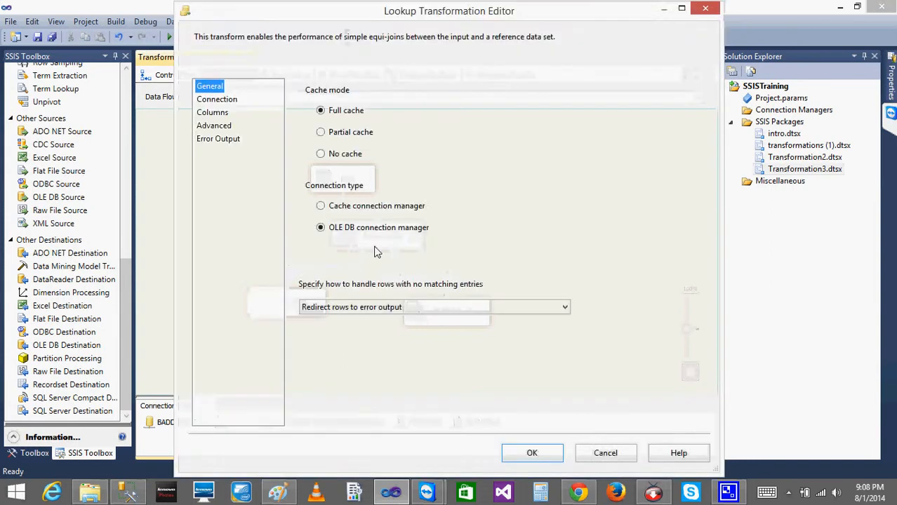
left_click(426, 309)
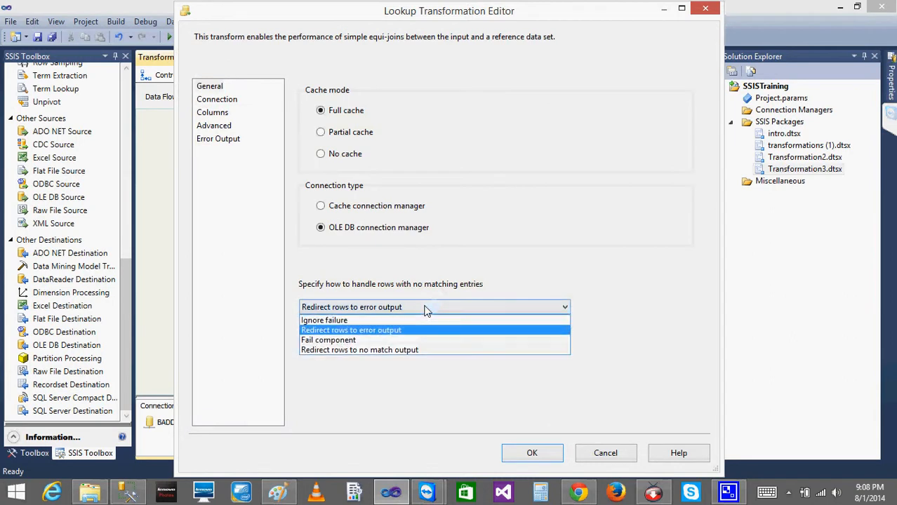
left_click(364, 350)
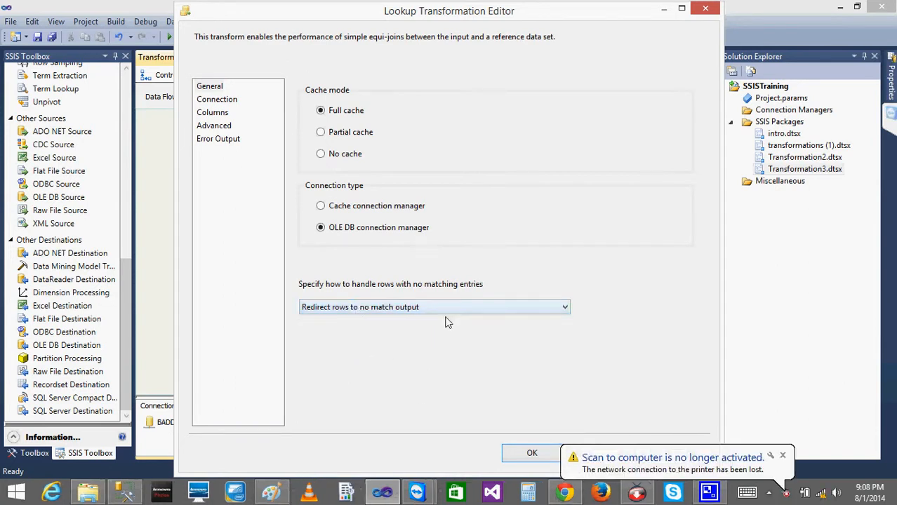
left_click(782, 456)
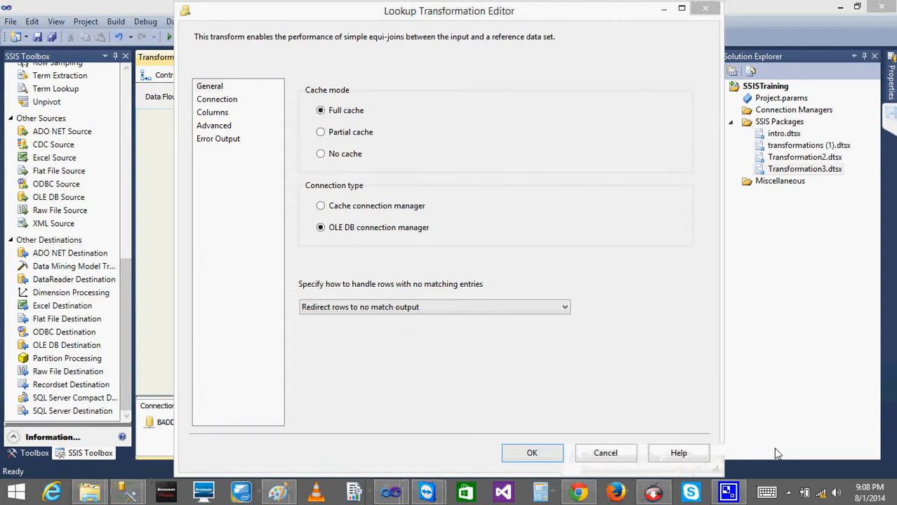
left_click(537, 451)
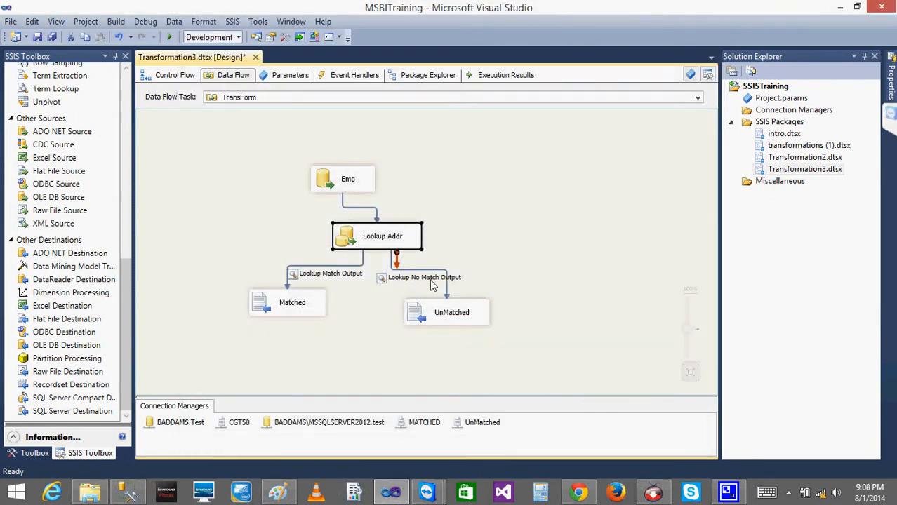
left_click(356, 310)
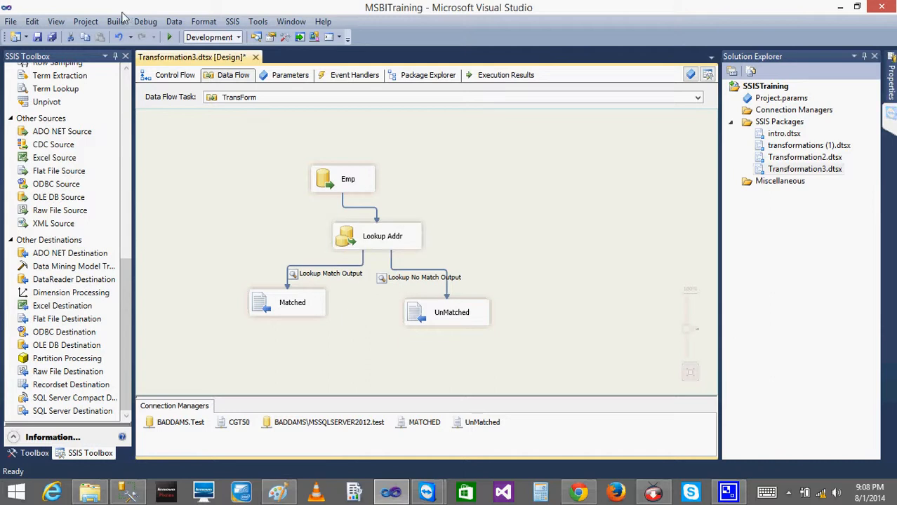
Step: Run the package and arrange the Match and No Match Output data viewers so both are visible beside the data flow
left_click(166, 37)
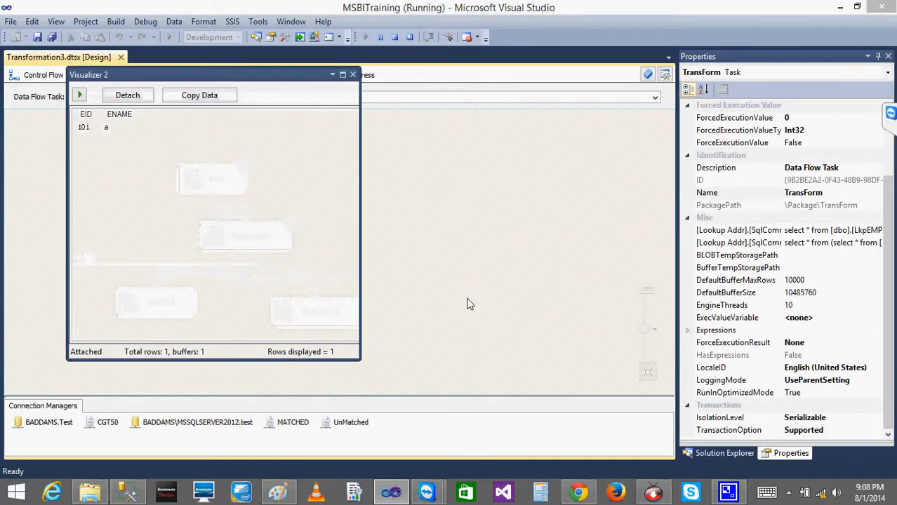
left_click_drag(235, 81, 561, 100)
left_click_drag(182, 77, 469, 360)
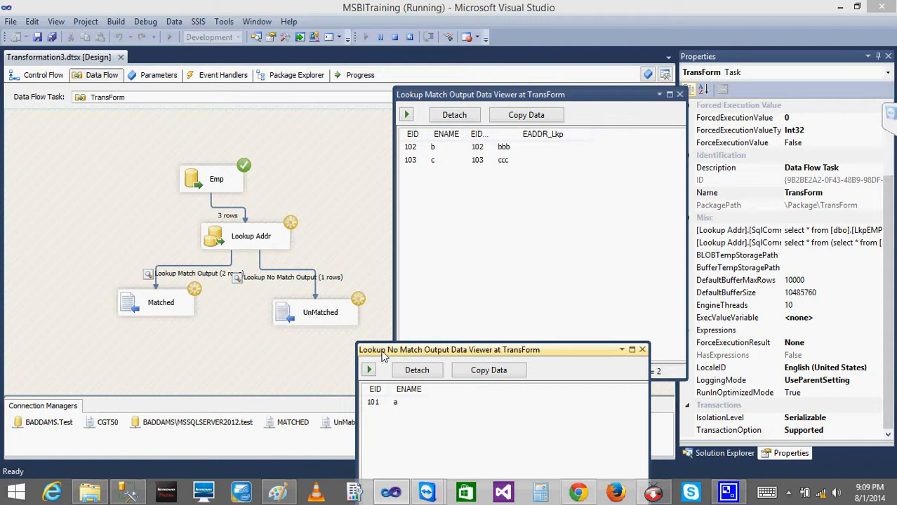
left_click_drag(383, 357, 298, 354)
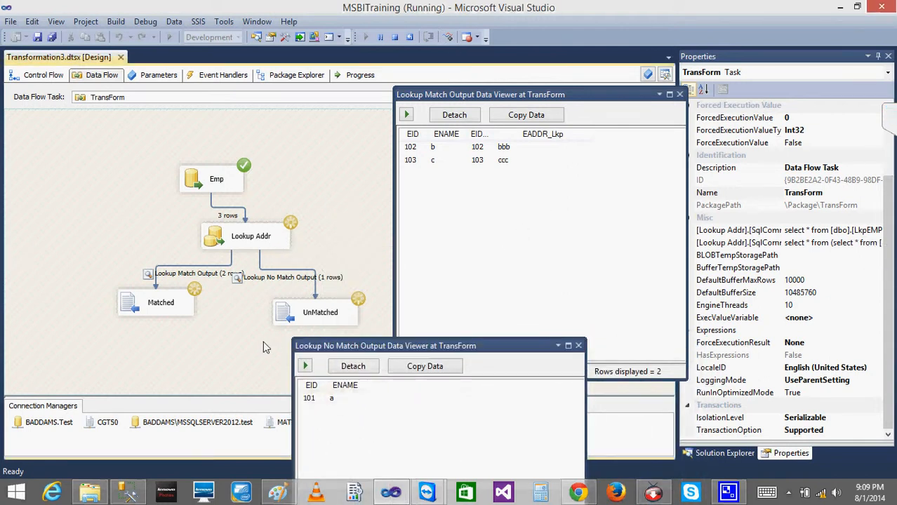
Step: View the No Match Output viewer at full size, restore it, and examine rows 102 and 103 in the Match Output viewer
left_click(383, 348)
double_click(383, 347)
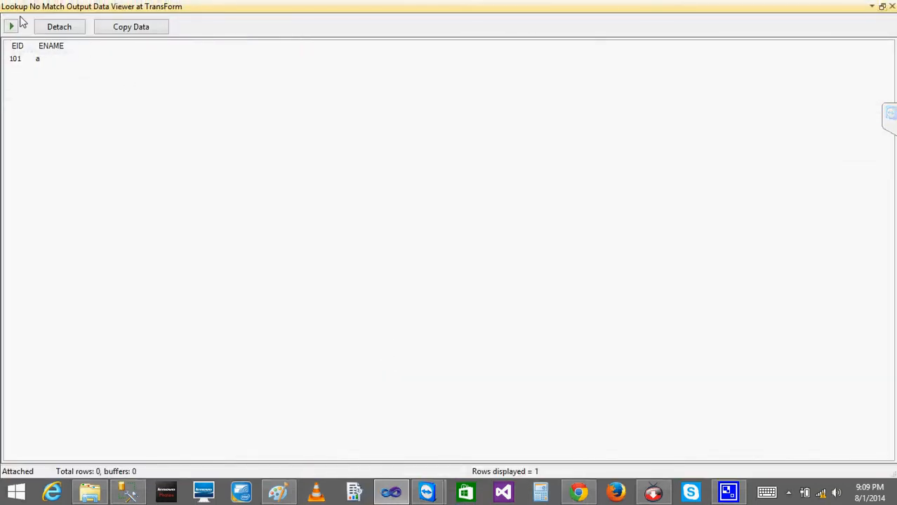
left_click(883, 7)
left_click(468, 97)
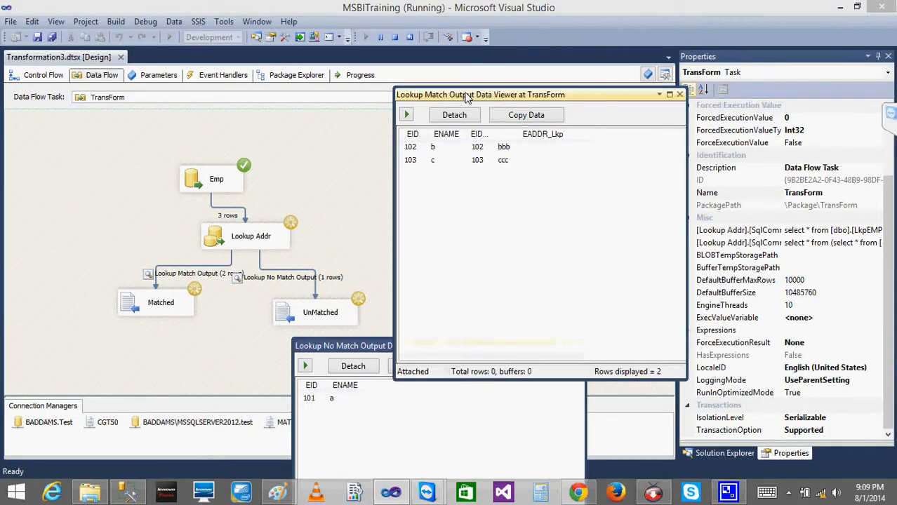
left_click(415, 148)
left_click(416, 162)
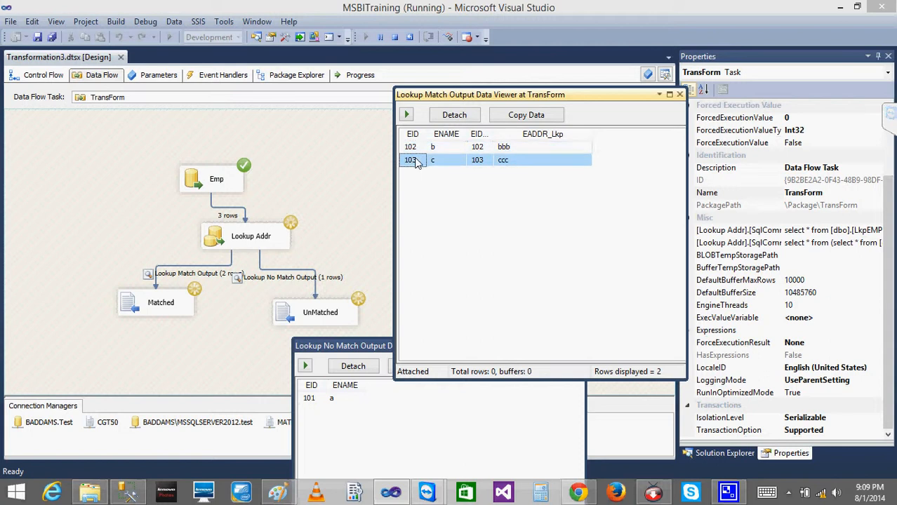
left_click(444, 149)
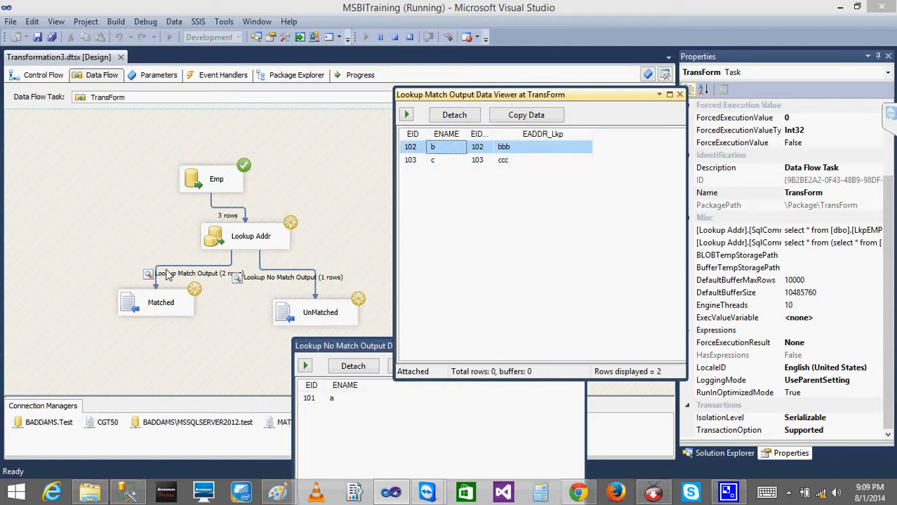
Step: Examine the unmatched row 101 in the Lookup No Match Output data viewer and close that viewer
left_click(385, 346)
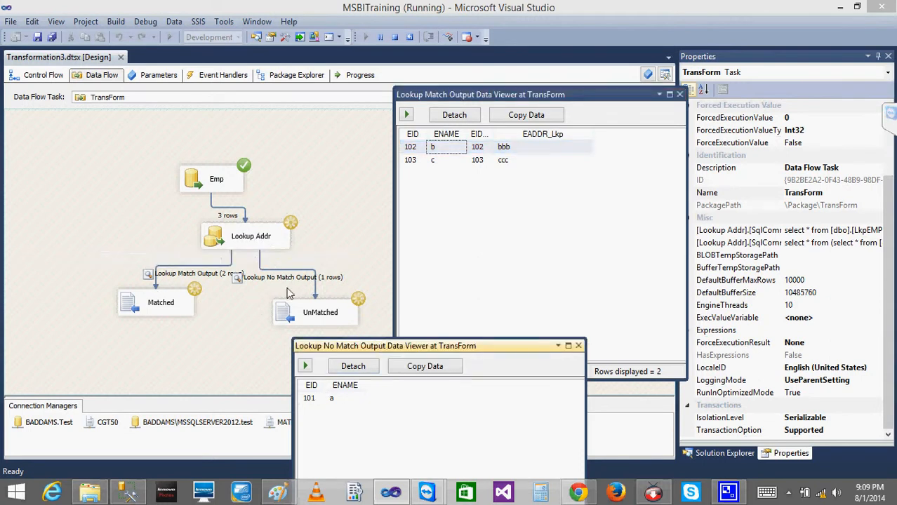
left_click(324, 400)
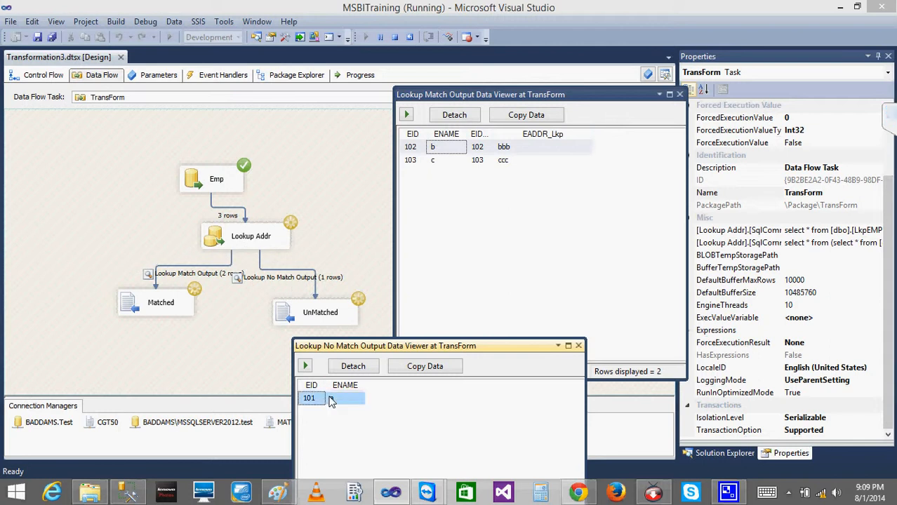
left_click(578, 346)
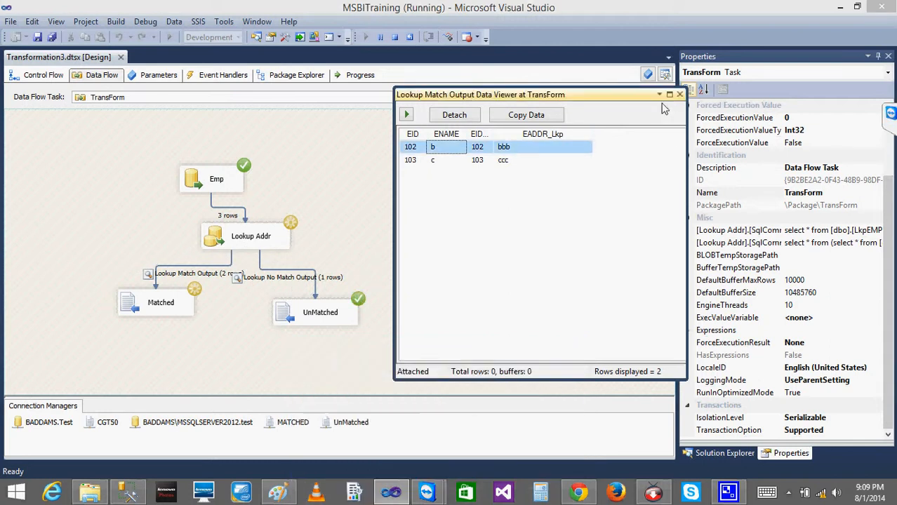
Step: Close the Lookup Match Output data viewer, then stop debugging to return the package to design mode
left_click(679, 94)
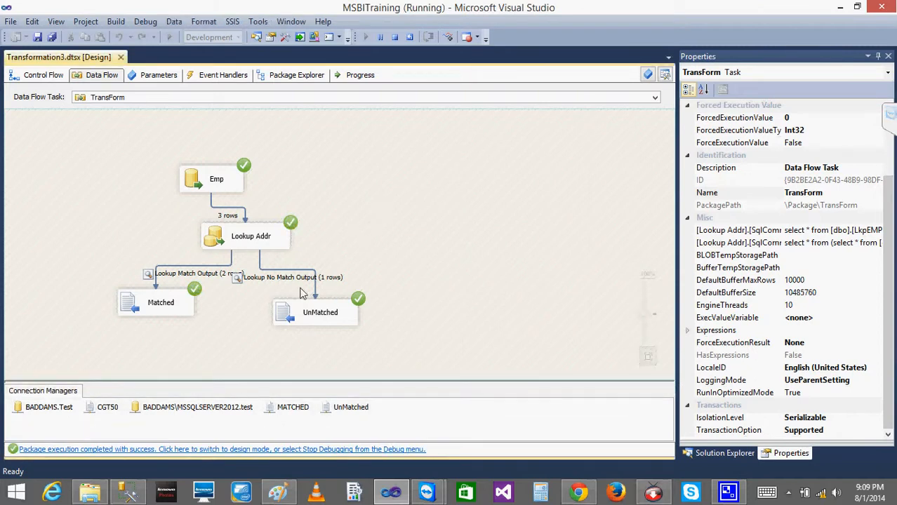
left_click(326, 278)
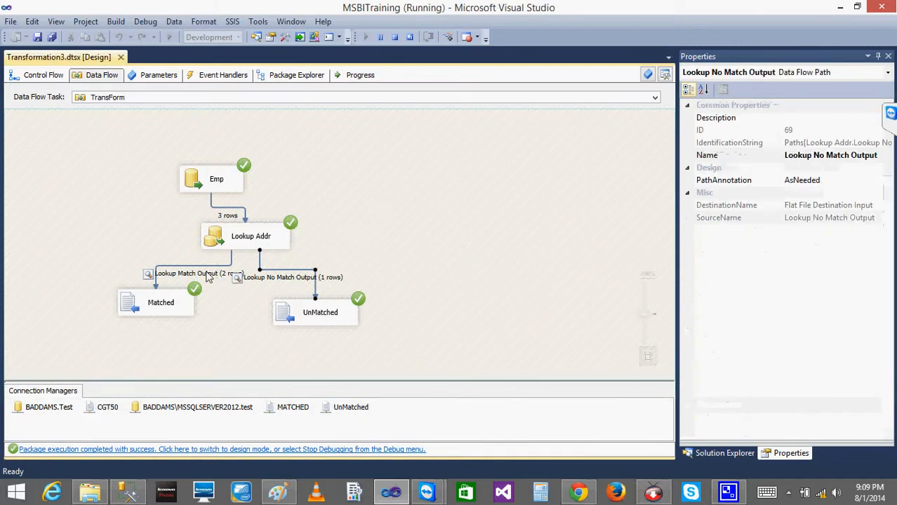
left_click(209, 275)
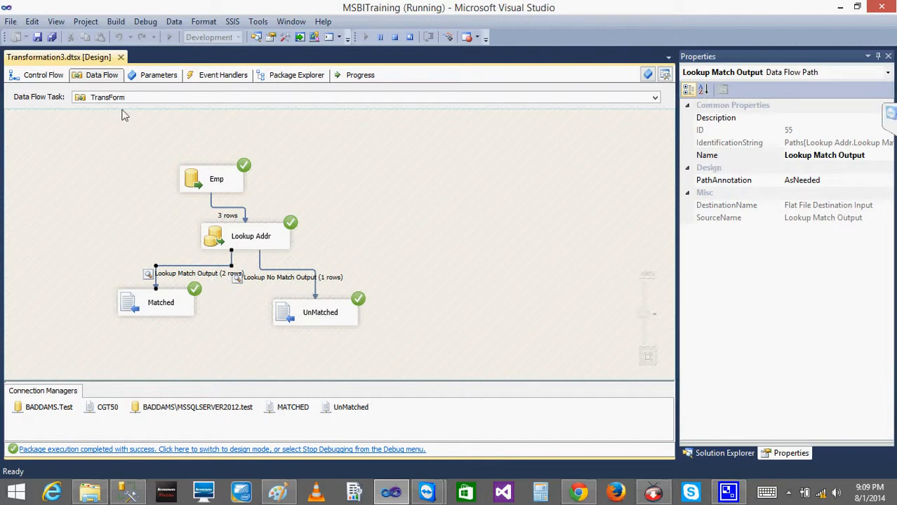
left_click(123, 114)
left_click(394, 39)
Step: Set Lookup Addr to "Redirect rows to error output" for rows with no matching entries and apply the change
double_click(372, 239)
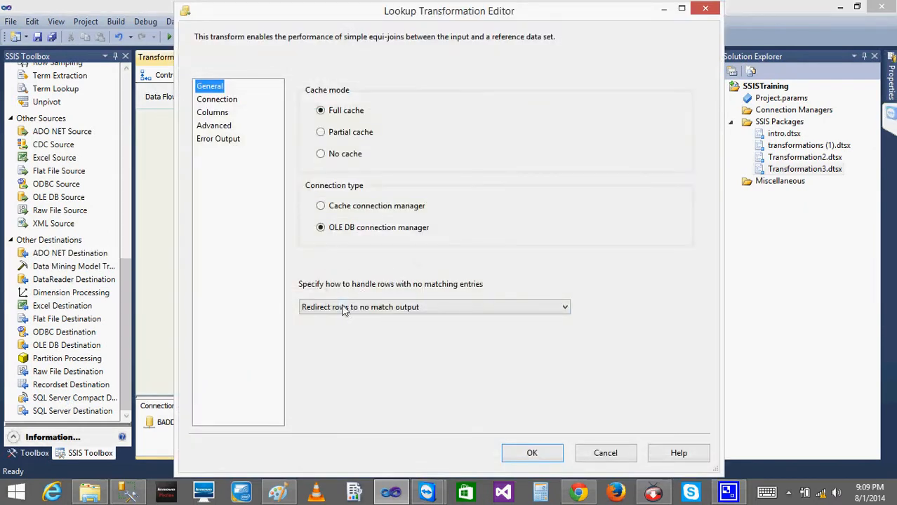
left_click(344, 309)
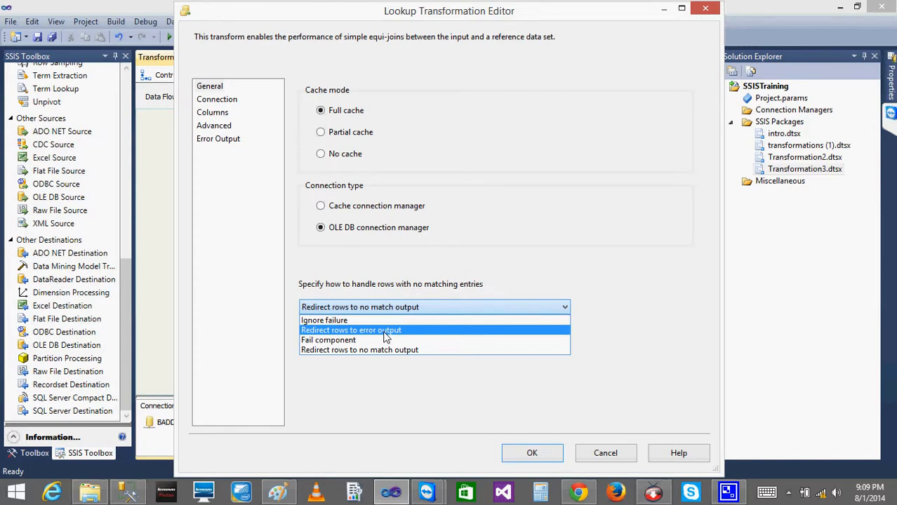
left_click(385, 331)
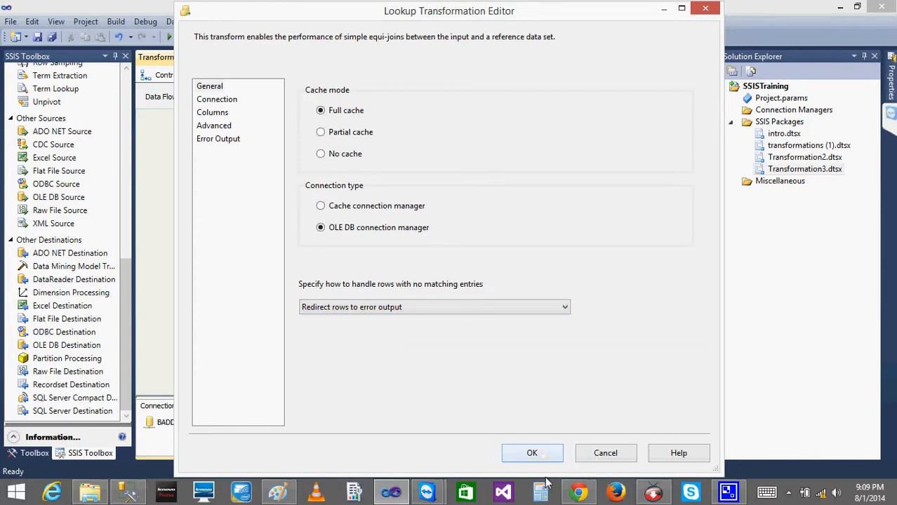
left_click(533, 453)
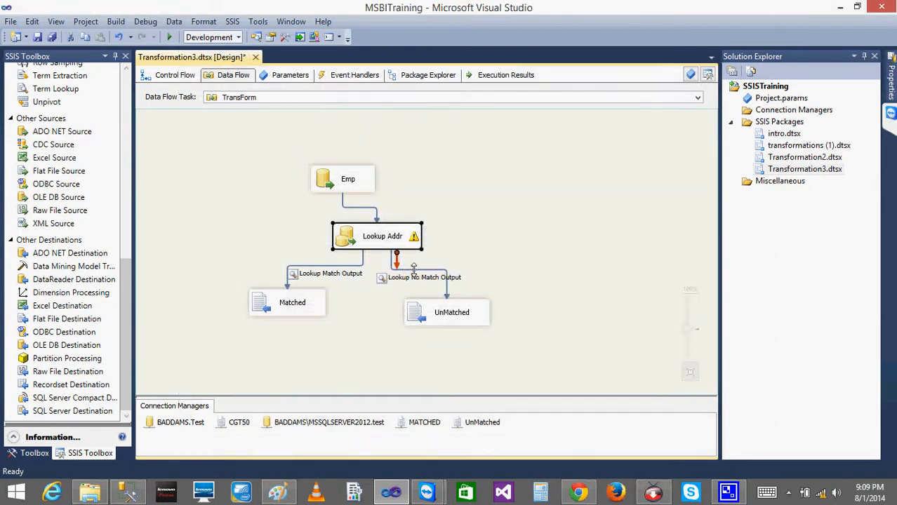
Step: Replace the Lookup No Match Output path by connecting Lookup Addr's error output to the UnMatched destination, opening its error output configuration
left_click(415, 270)
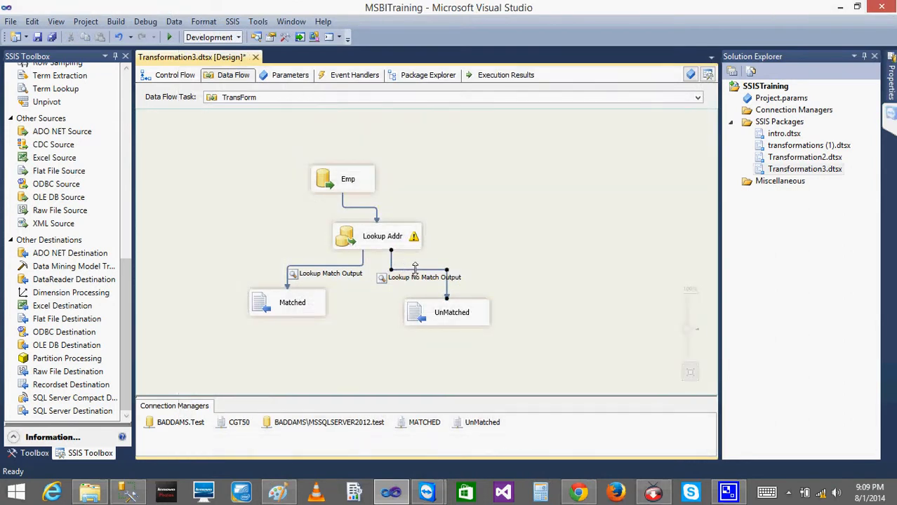
key("Delete")
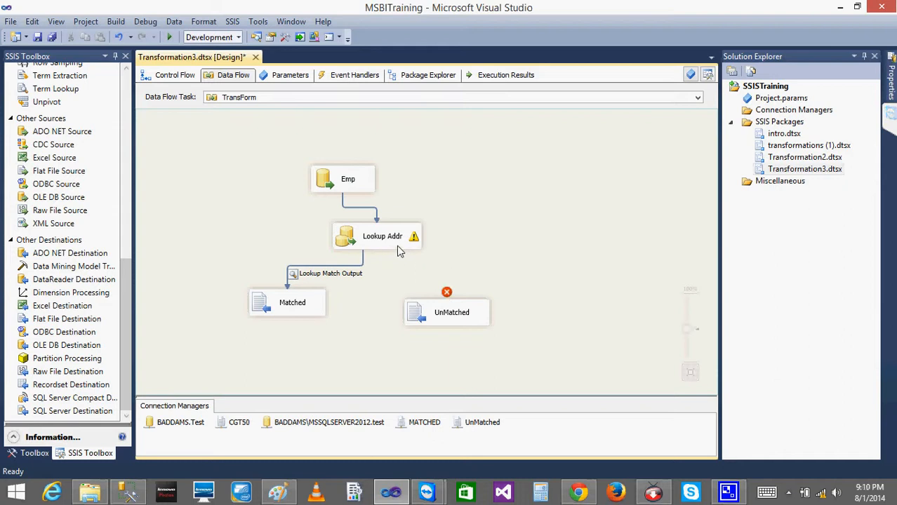
left_click(397, 249)
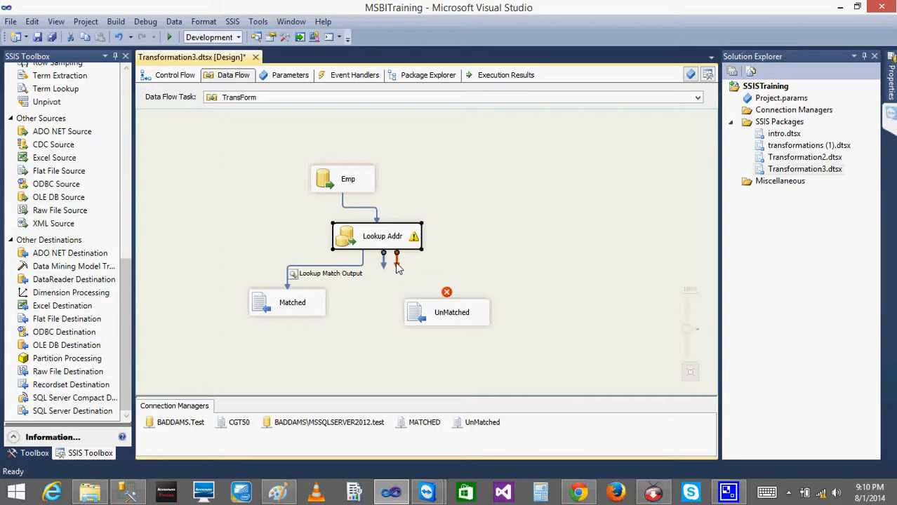
left_click_drag(396, 267, 430, 314)
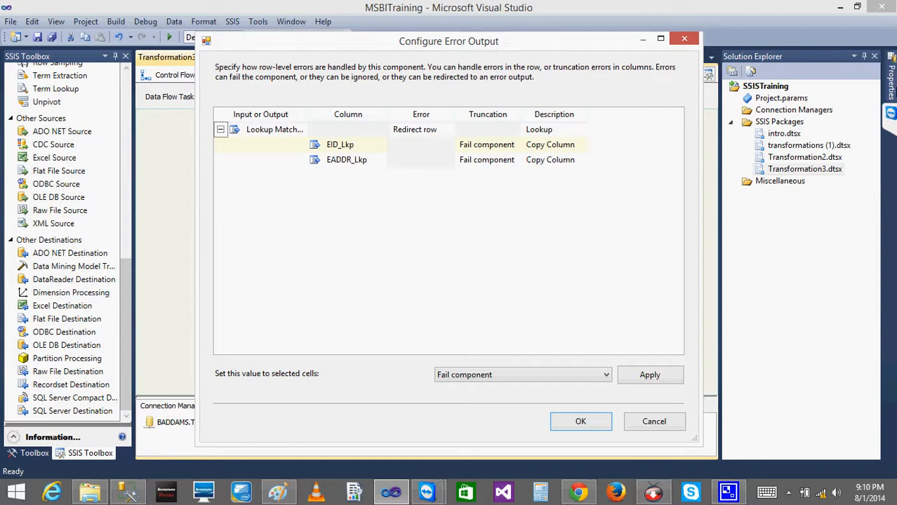
Step: Switch to the TeamViewer meeting panel, look through the participant list, and end the meeting
left_click(890, 114)
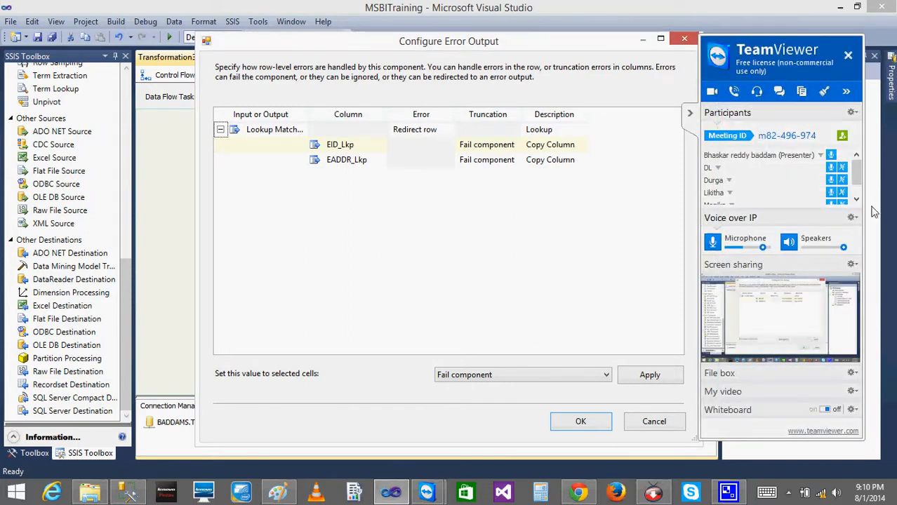
left_click(856, 202)
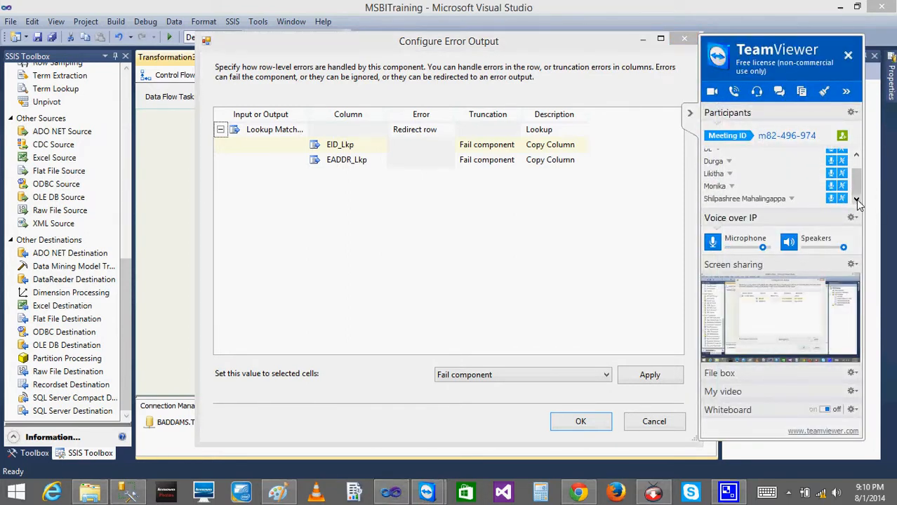
mouse_move(856, 184)
left_mouse_down()
mouse_move(856, 170)
mouse_move(856, 180)
left_mouse_up()
left_click_drag(856, 185, 858, 177)
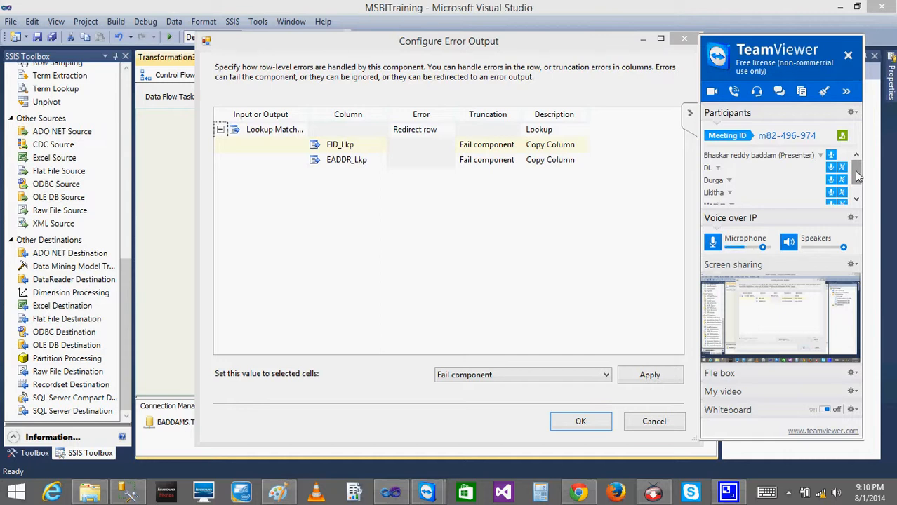
left_click(849, 56)
left_click(508, 284)
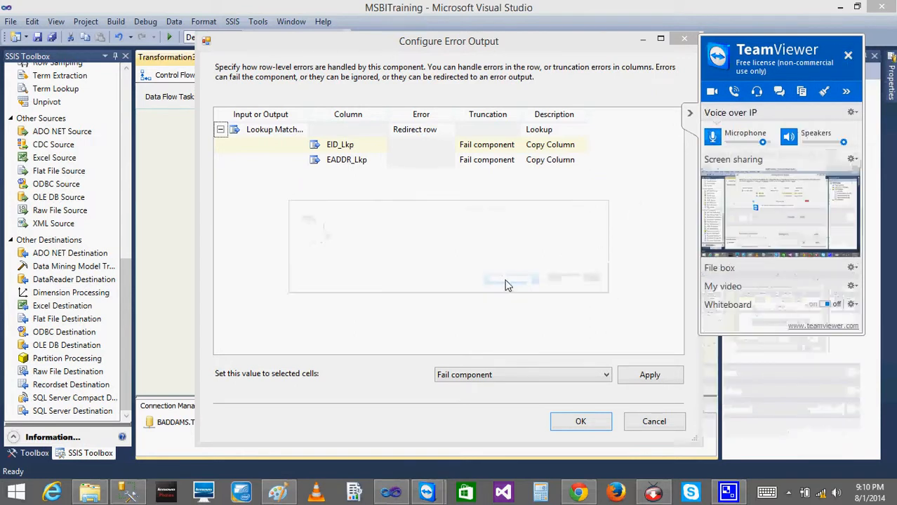
left_click(787, 493)
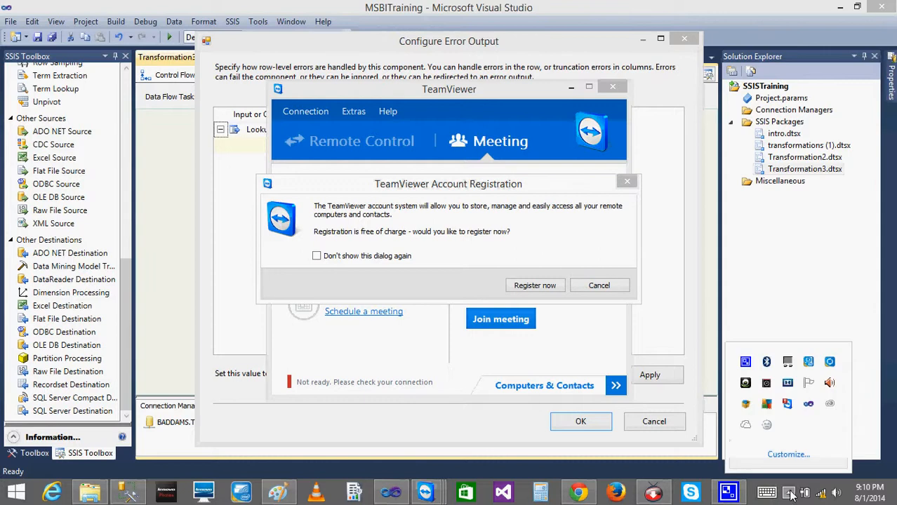
right_click(745, 361)
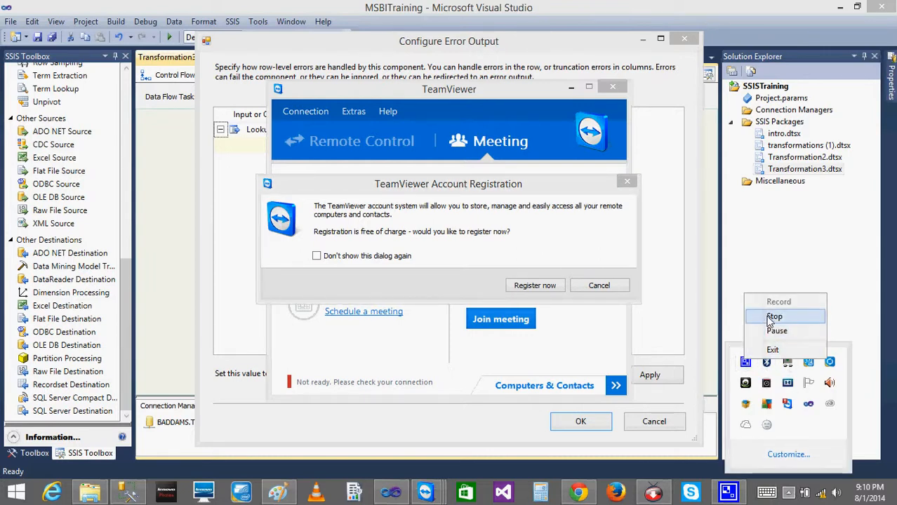